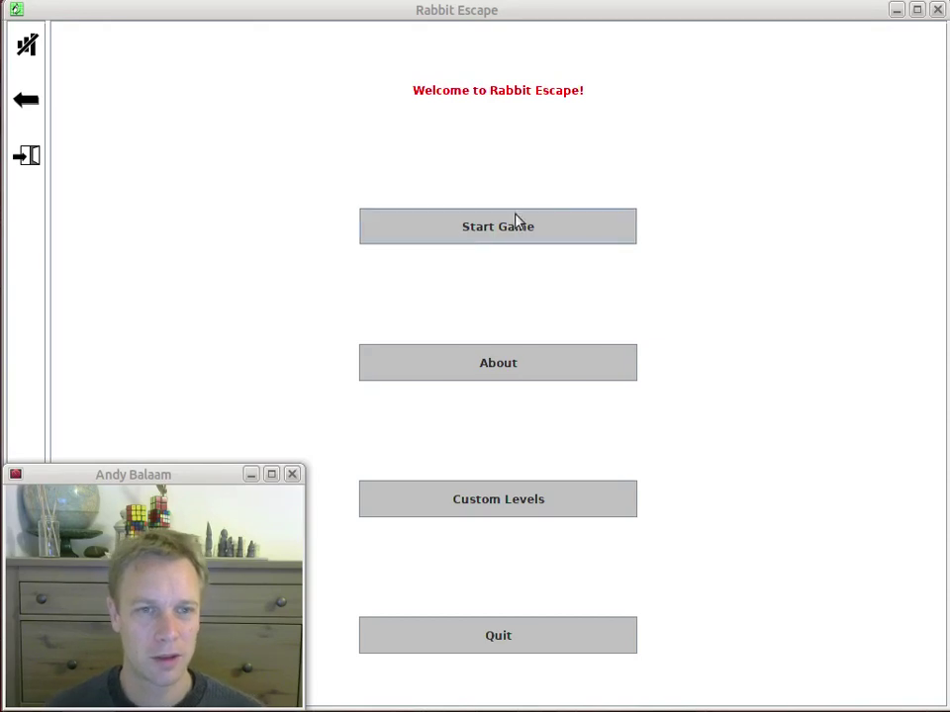
Step: Start the Easy level set's Digging practice level
{"action": "left_click", "coordinate": [488, 236]}
{"action": "left_click", "coordinate": [532, 140]}
{"action": "left_click", "coordinate": [531, 119]}
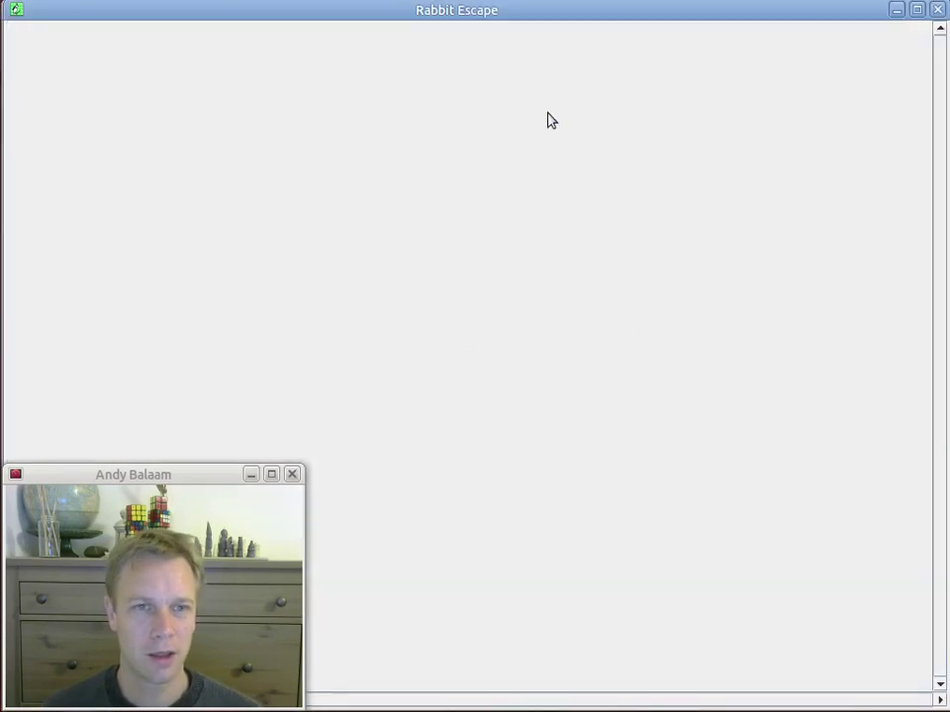
{"action": "left_click", "coordinate": [505, 417]}
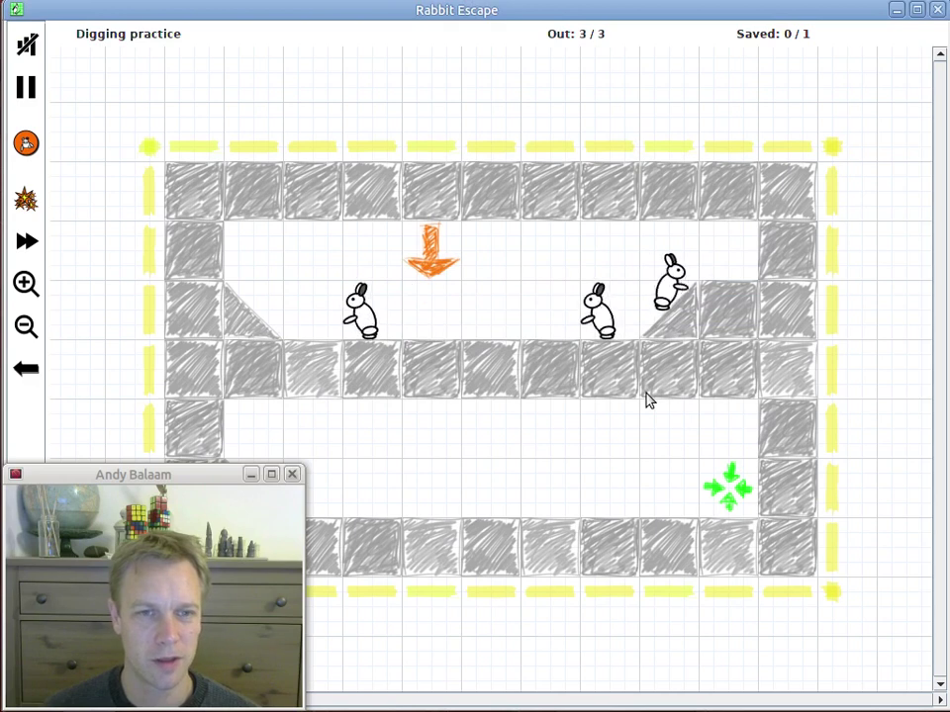
Step: Make the rabbits dig through the floor ahead so all three escape, and dismiss the win message
{"action": "left_click", "coordinate": [27, 145]}
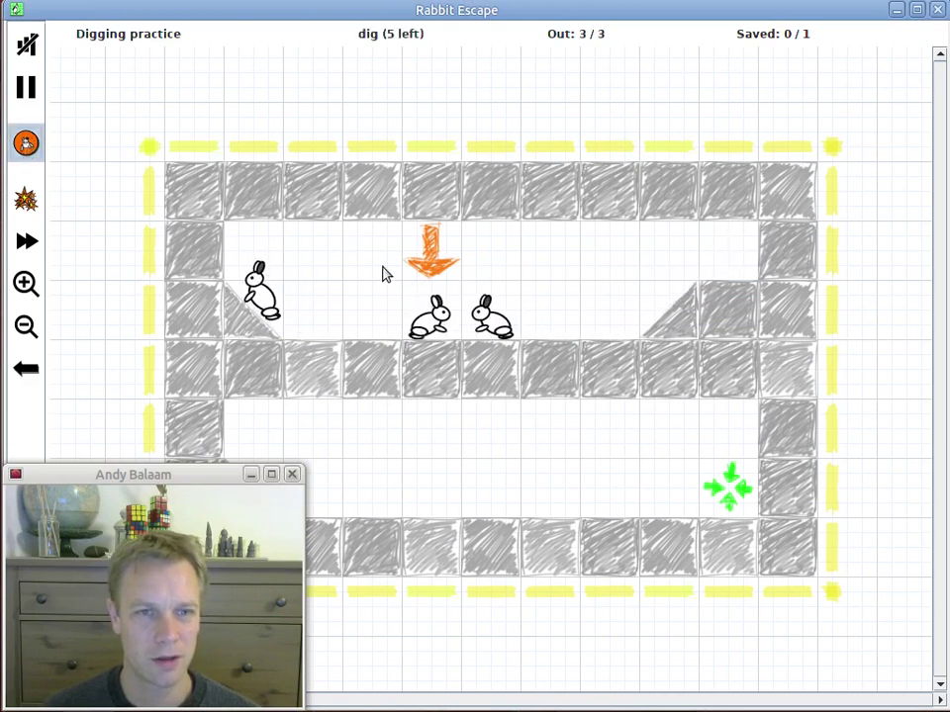
{"action": "left_click", "coordinate": [609, 311]}
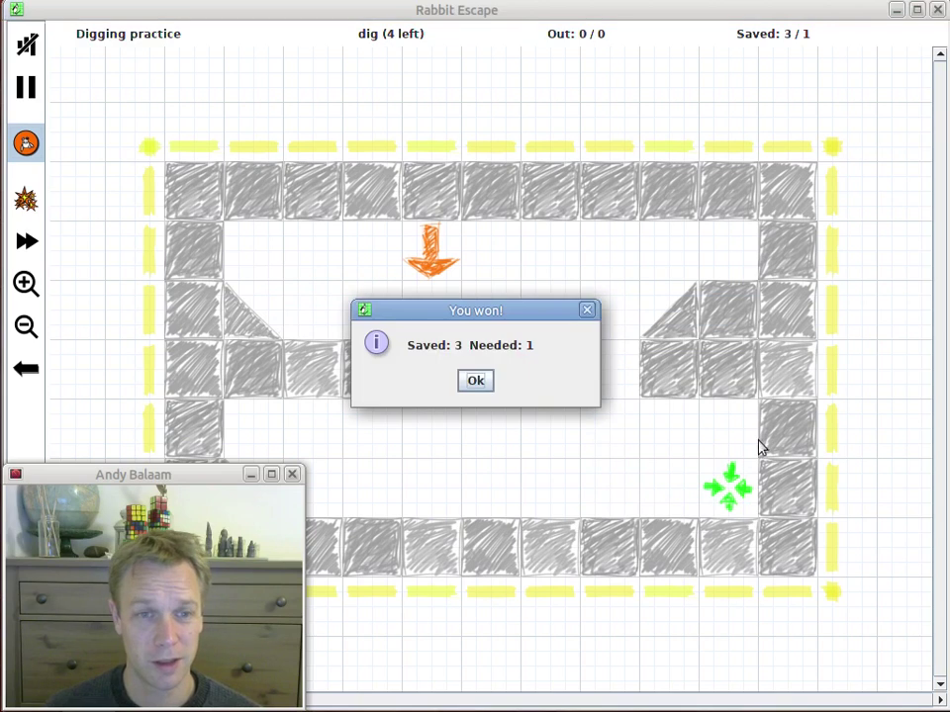
{"action": "left_click", "coordinate": [483, 381]}
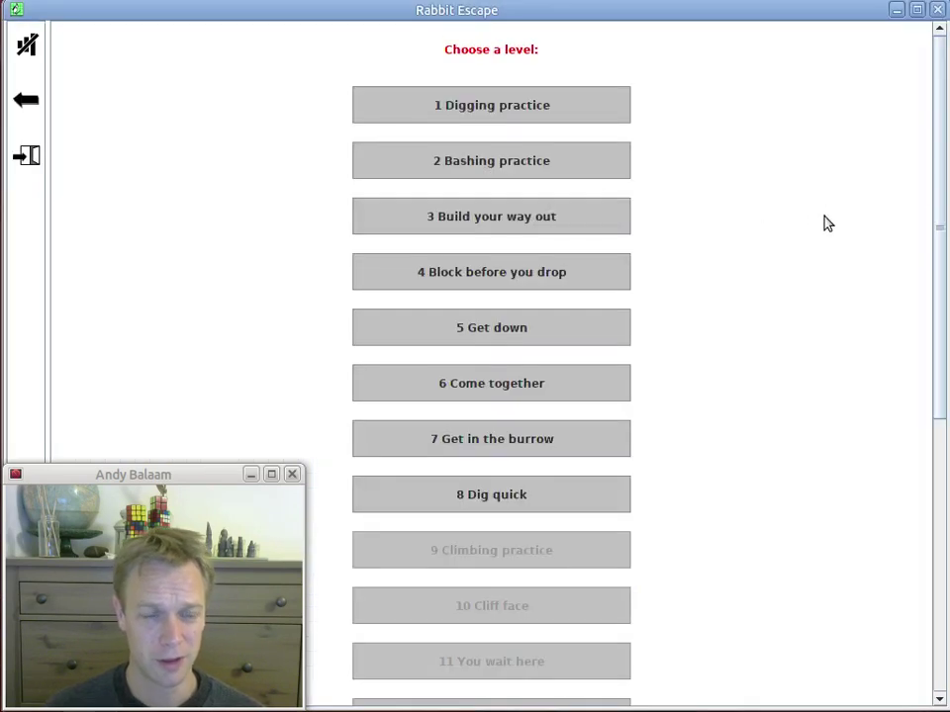
Step: Return to the welcome menu and switch to the forum in Firefox
{"action": "left_click", "coordinate": [27, 103]}
{"action": "left_click", "coordinate": [30, 103]}
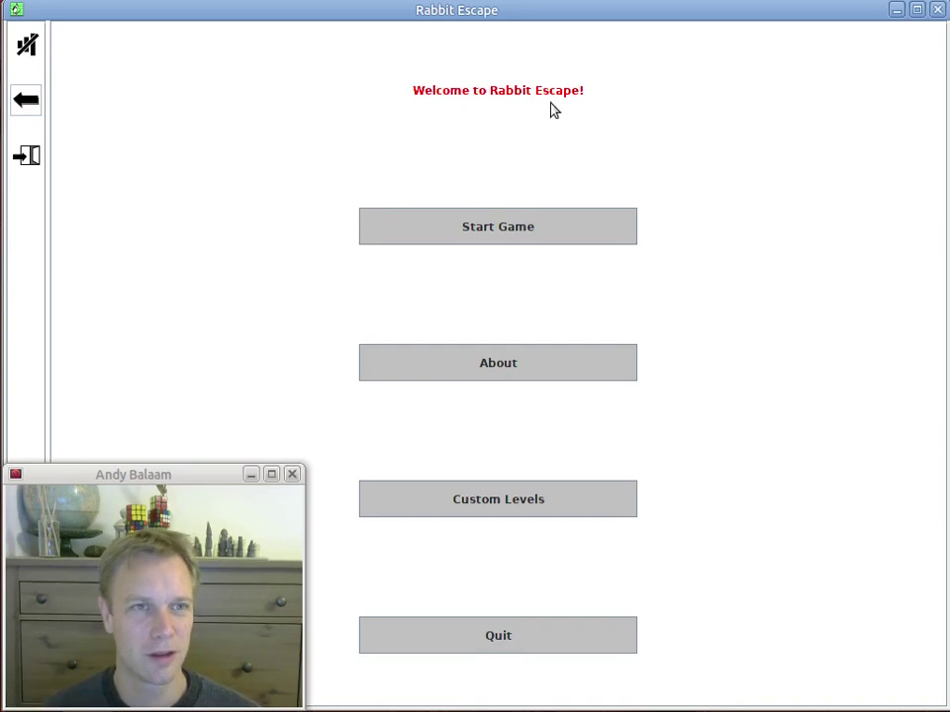
{"action": "key", "text": "alt+Tab"}
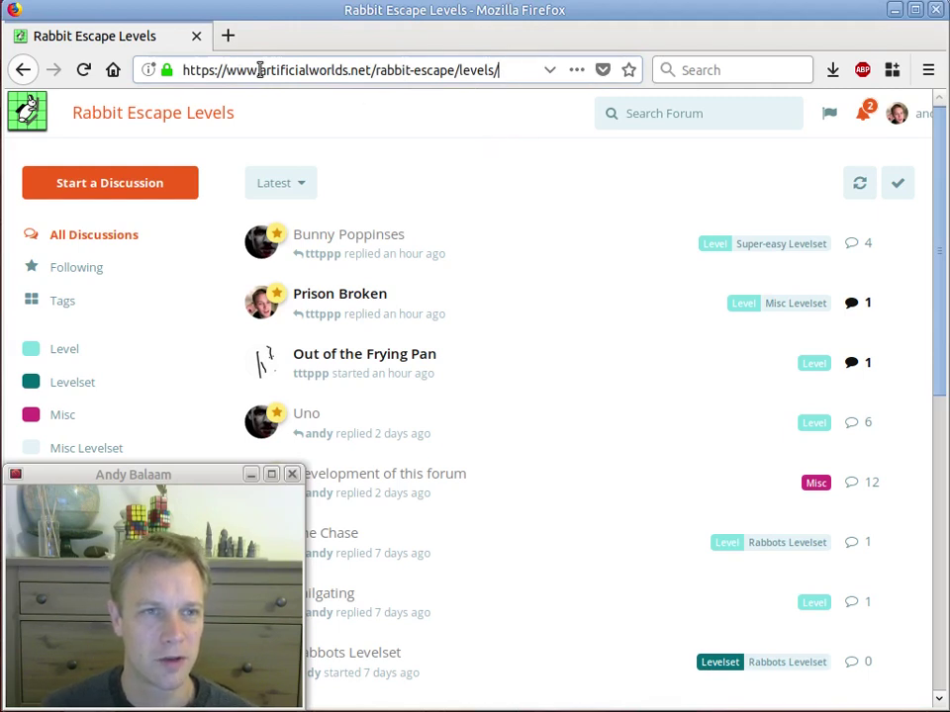
{"action": "left_click_drag", "start_coordinate": [260, 70], "coordinate": [496, 70]}
{"action": "left_click", "coordinate": [518, 70]}
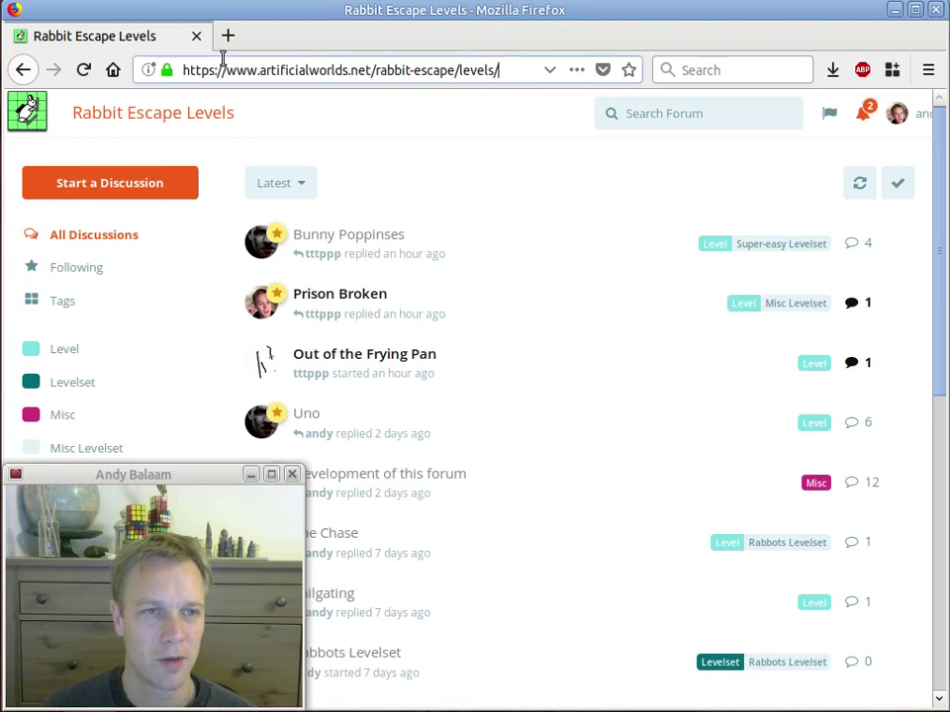
{"action": "left_click_drag", "start_coordinate": [454, 71], "coordinate": [375, 71]}
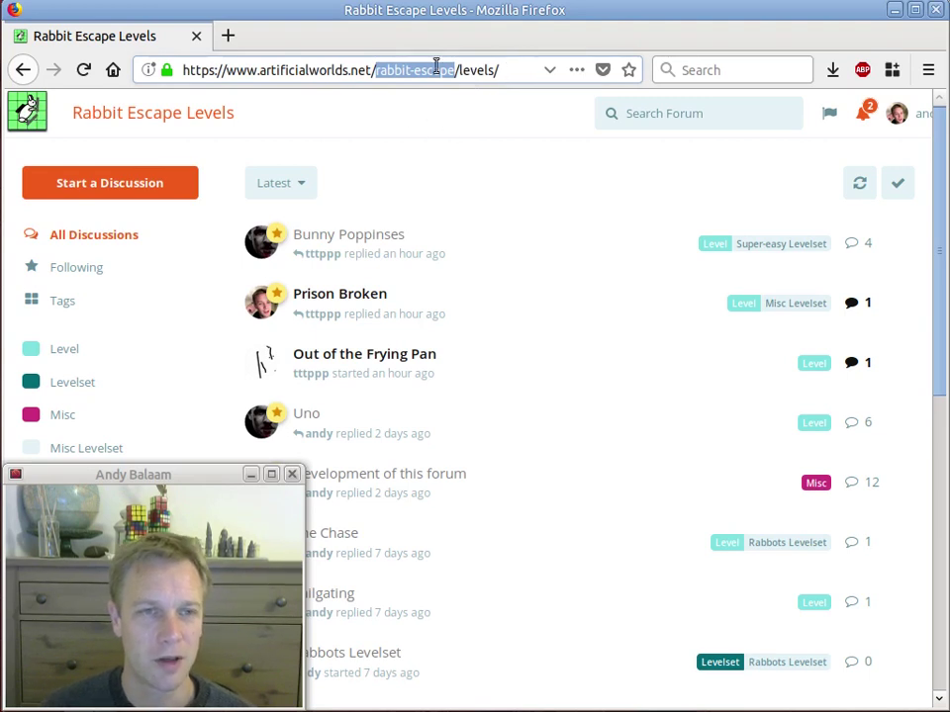
{"action": "left_click_drag", "start_coordinate": [260, 70], "coordinate": [372, 69]}
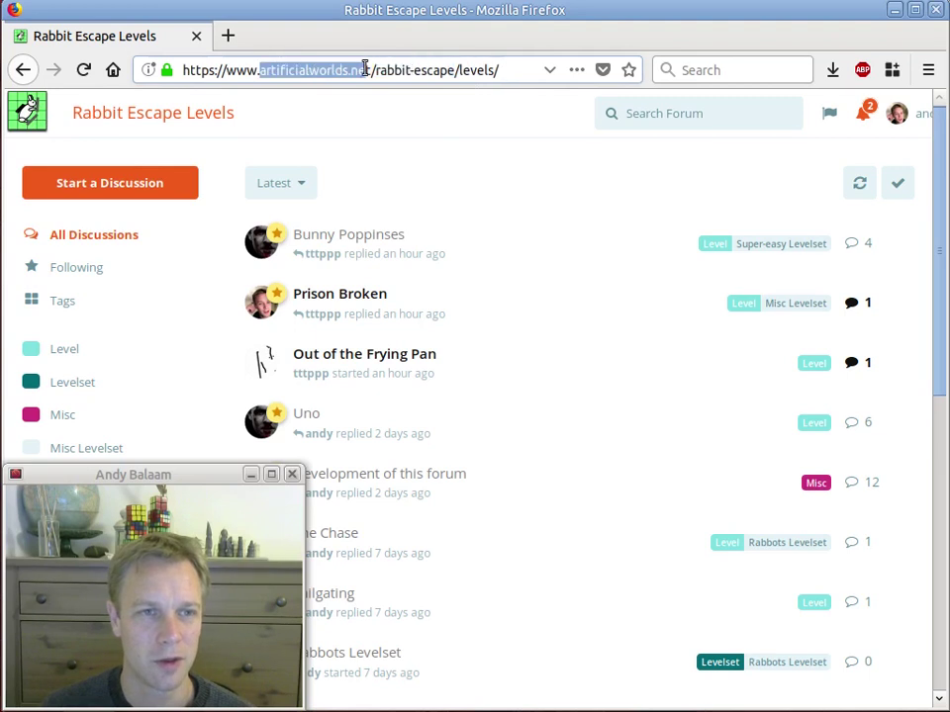
{"action": "left_click", "coordinate": [373, 69]}
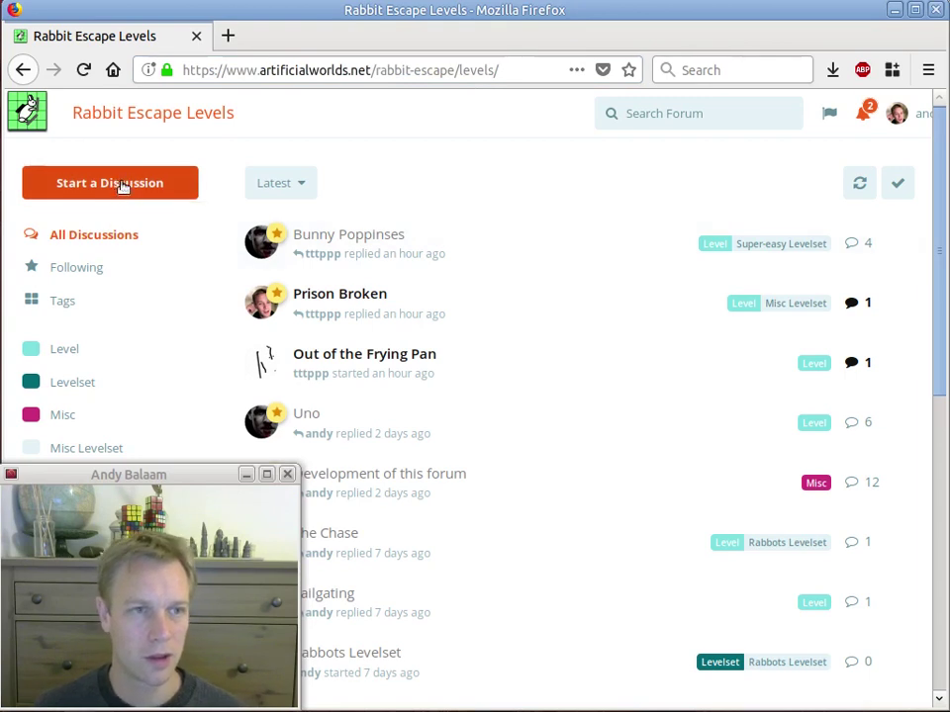
Step: Start a new discussion titled 'Test level for the video' and bring up its tag list
{"action": "left_click", "coordinate": [127, 188]}
{"action": "left_click_drag", "start_coordinate": [184, 479], "coordinate": [185, 168]}
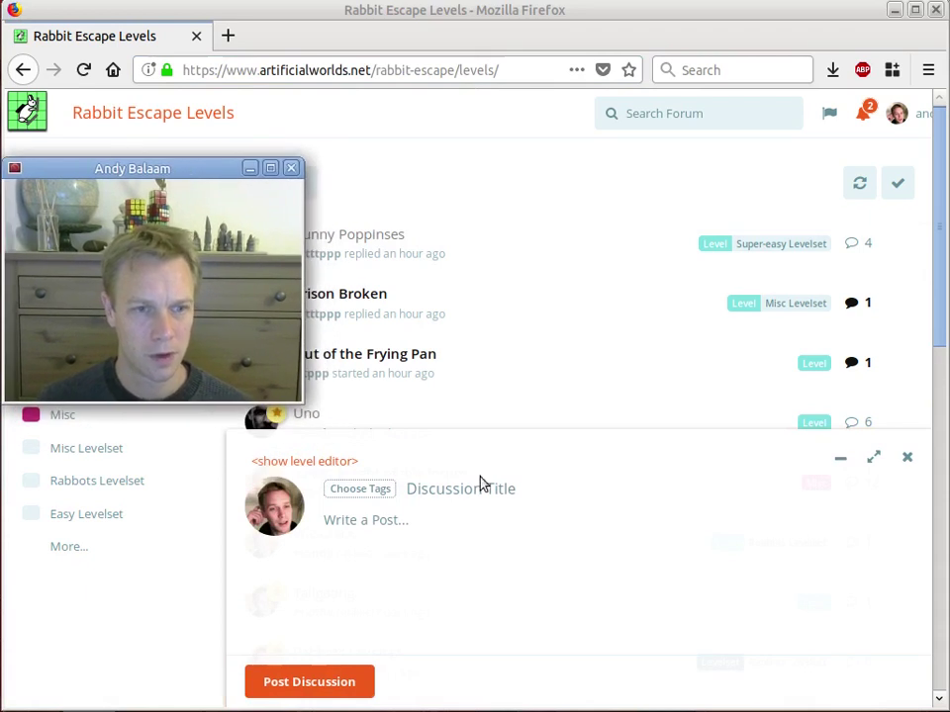
{"action": "left_click", "coordinate": [424, 488]}
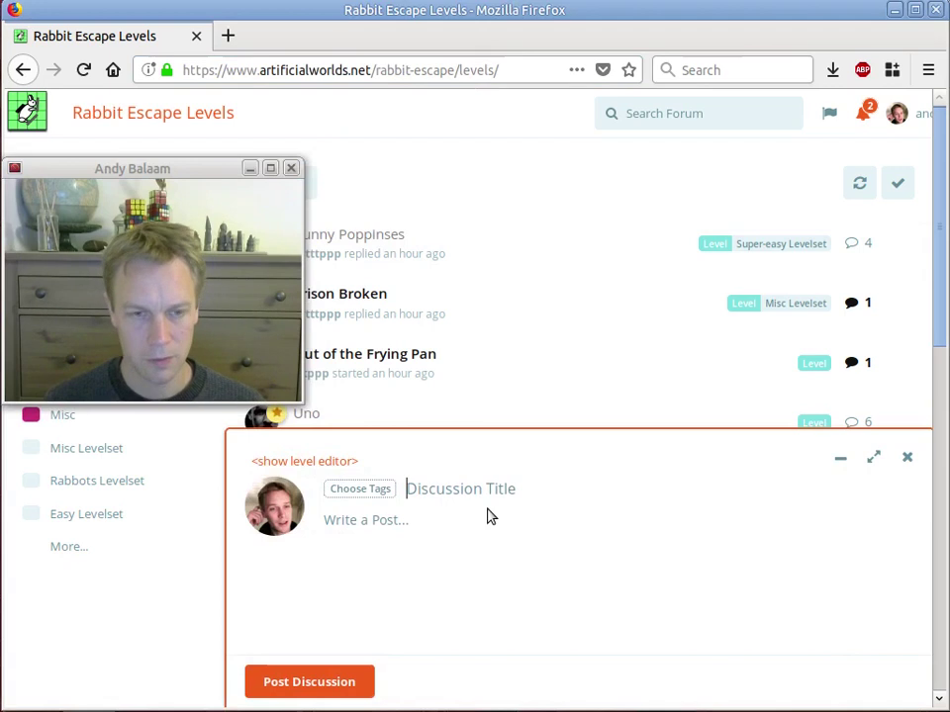
{"action": "type", "text": "L"}
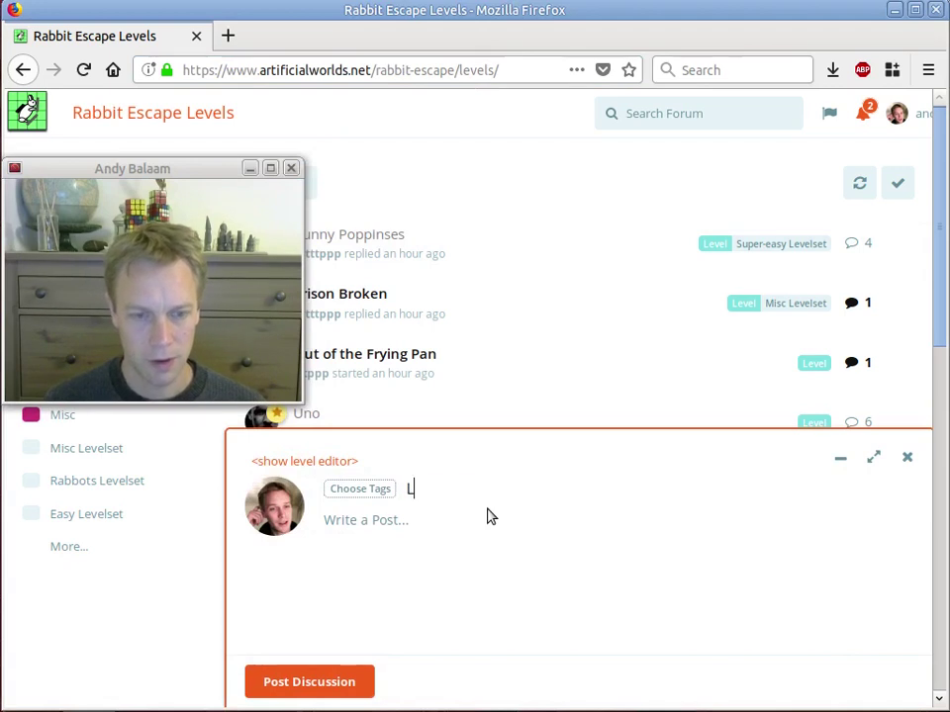
{"action": "key", "text": "BackSpace"}
{"action": "type", "text": "Test level fo"}
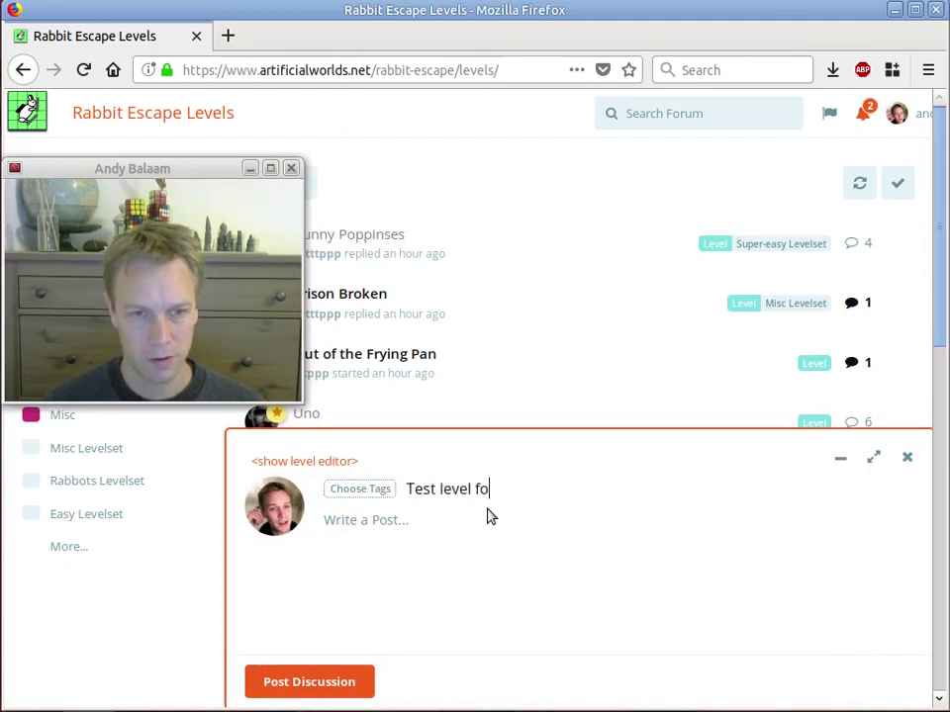
{"action": "type", "text": "r the v"}
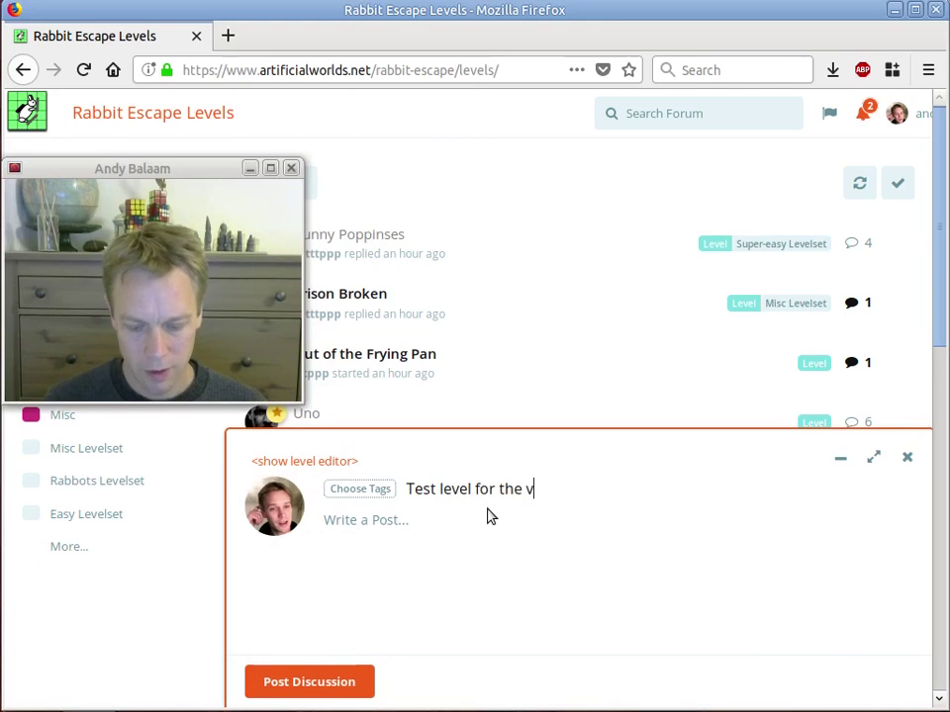
{"action": "type", "text": "ideo"}
{"action": "left_click", "coordinate": [372, 524]}
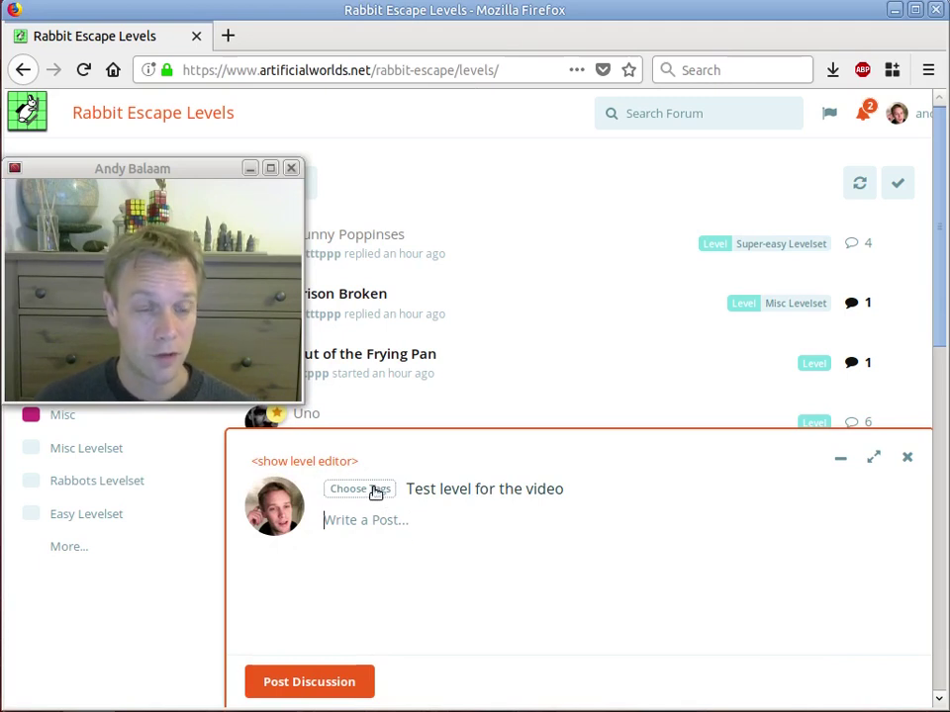
{"action": "left_click", "coordinate": [366, 490]}
Step: Choose the Level tag for the discussion and confirm it with OK
{"action": "triple_click", "coordinate": [473, 233]}
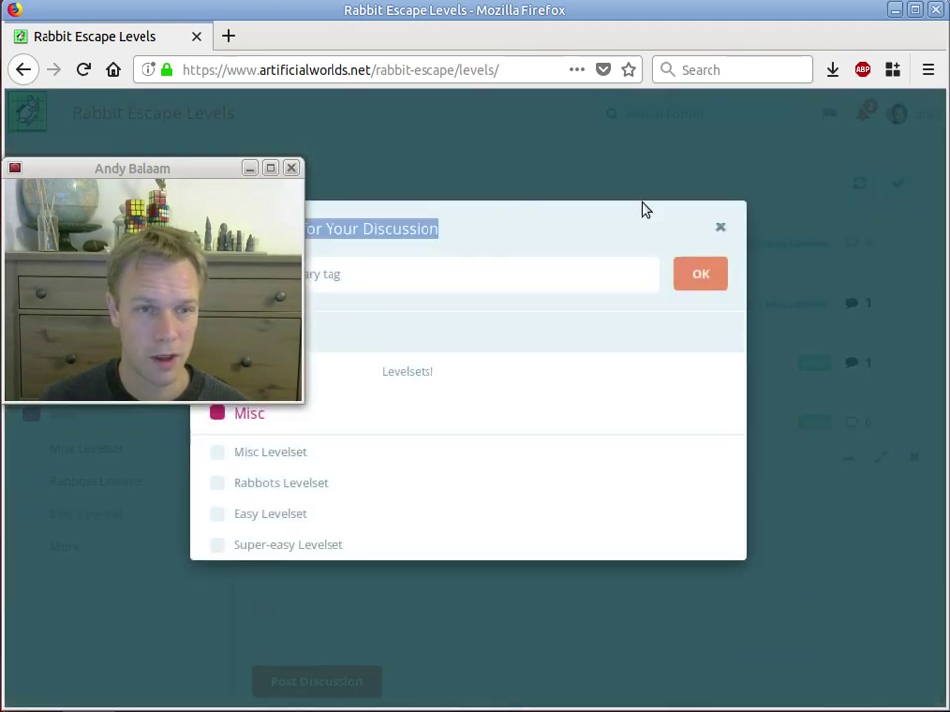
{"action": "left_click_drag", "start_coordinate": [137, 169], "coordinate": [136, 474]}
{"action": "left_click", "coordinate": [260, 340]}
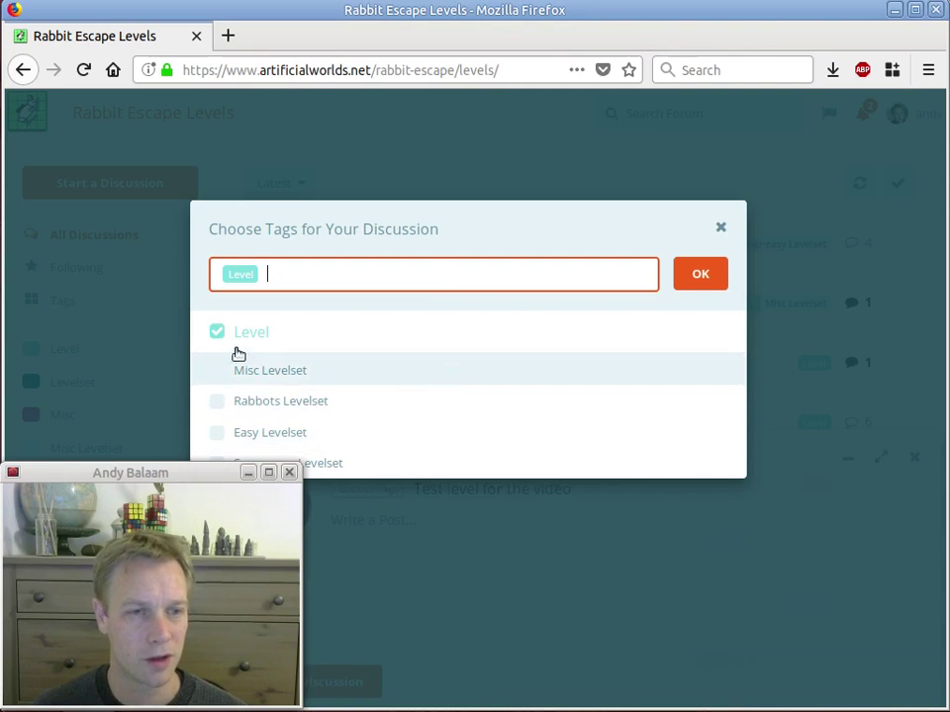
{"action": "left_click", "coordinate": [700, 276]}
Step: Write 'I hope this one is fun.' as the post body and show the level editor
{"action": "left_click_drag", "start_coordinate": [145, 474], "coordinate": [144, 158]}
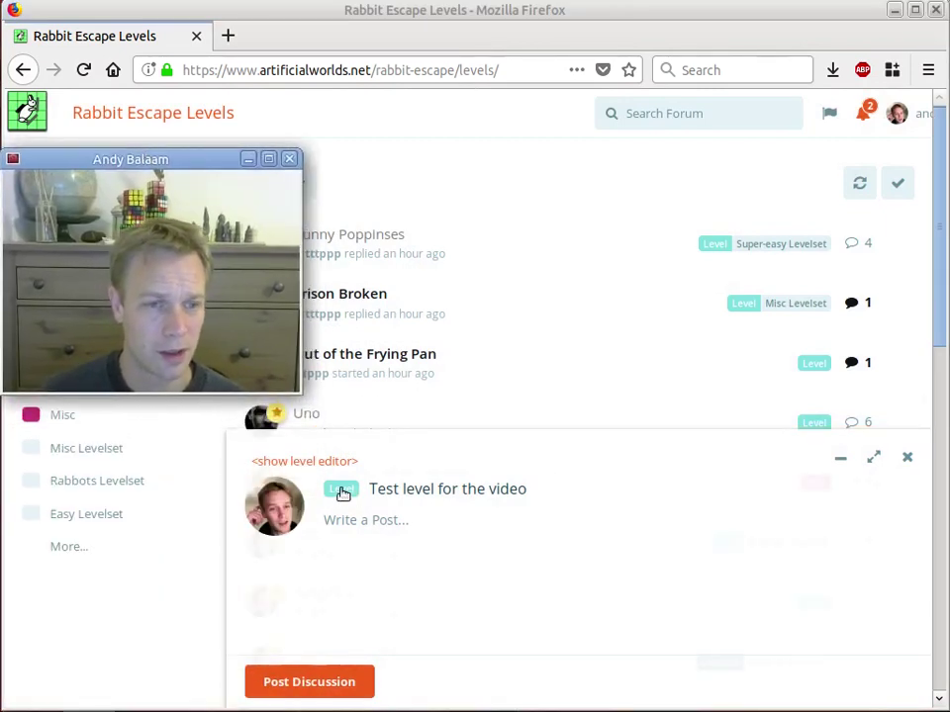
{"action": "left_click", "coordinate": [361, 519]}
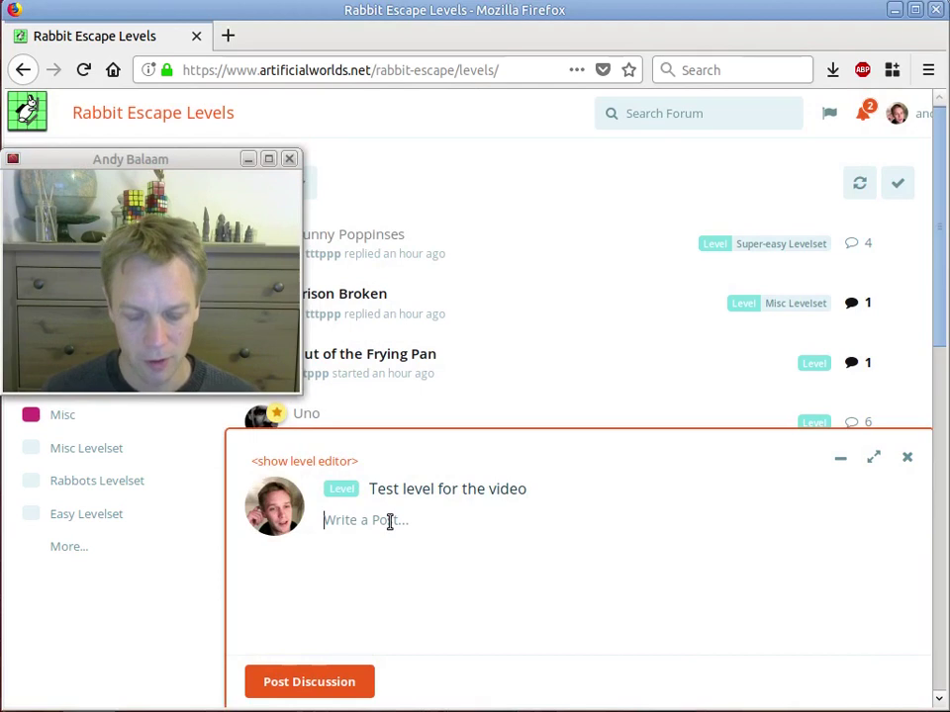
{"action": "type", "text": "I hope thi"}
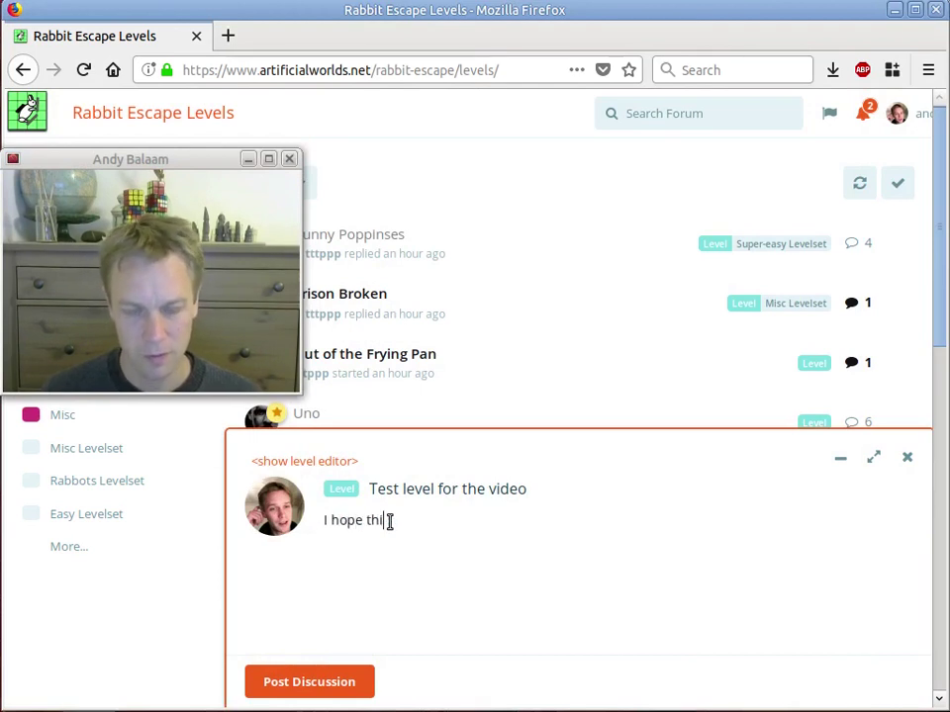
{"action": "type", "text": "s one is fun."}
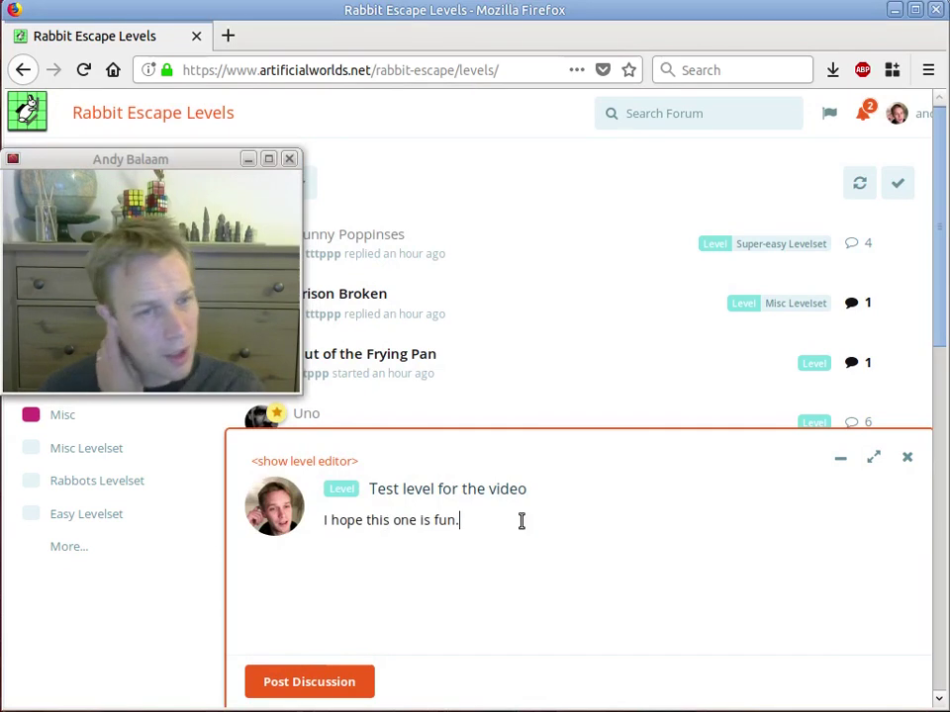
{"action": "left_click", "coordinate": [314, 466]}
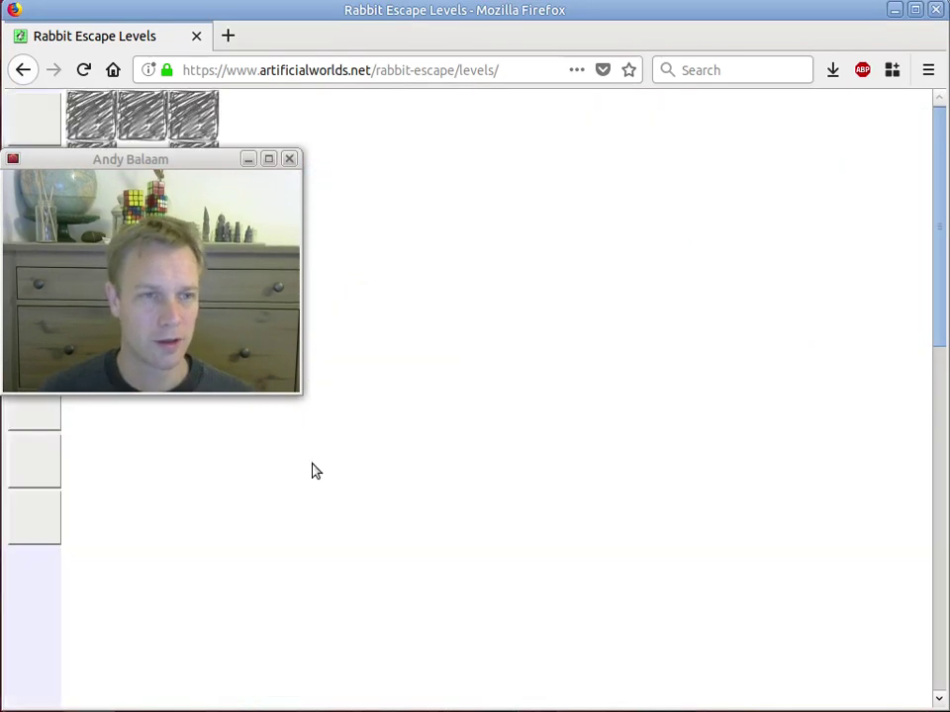
Step: Add four empty columns on the right and four empty rows below the 3-by-3 level
{"action": "left_click_drag", "start_coordinate": [189, 156], "coordinate": [831, 475]}
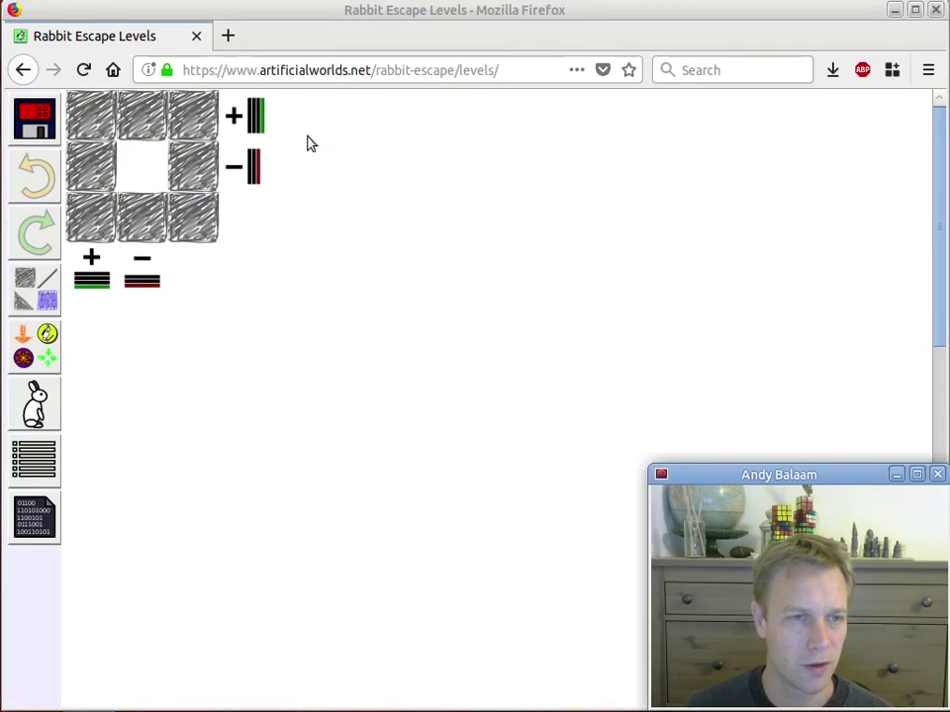
{"action": "left_click", "coordinate": [247, 116]}
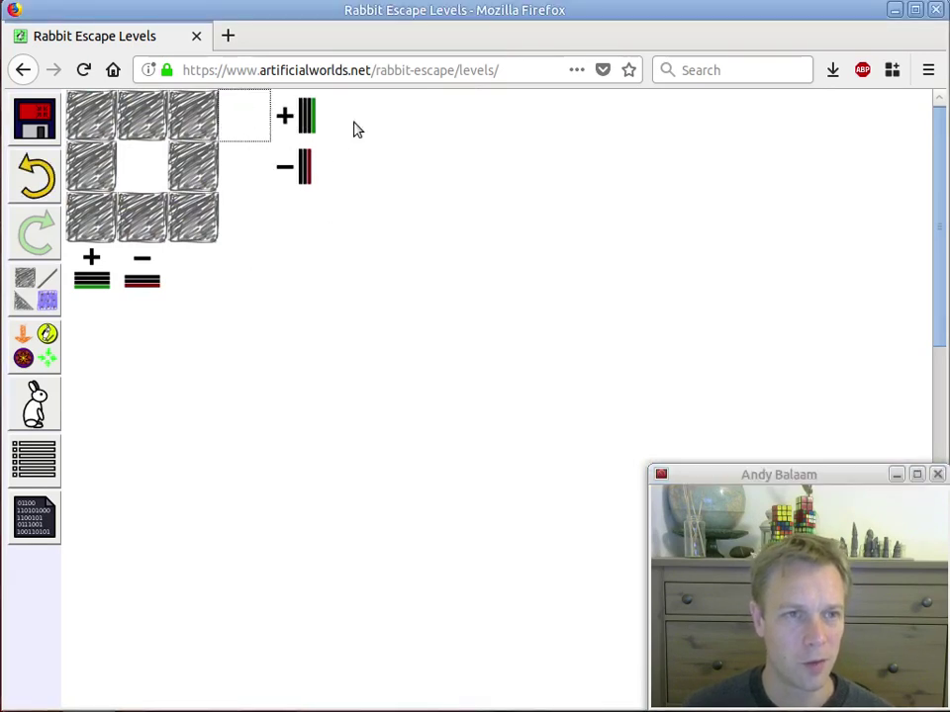
{"action": "left_click", "coordinate": [308, 117]}
{"action": "left_click", "coordinate": [356, 117]}
{"action": "left_click", "coordinate": [408, 117]}
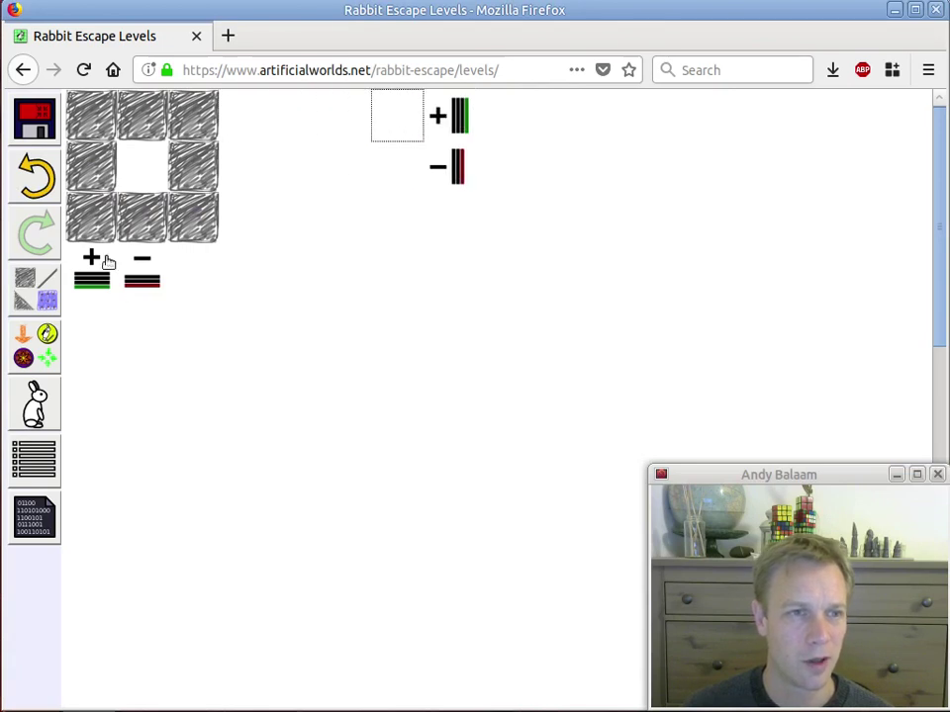
{"action": "left_click", "coordinate": [92, 259]}
{"action": "left_click", "coordinate": [93, 309]}
{"action": "left_click", "coordinate": [93, 360]}
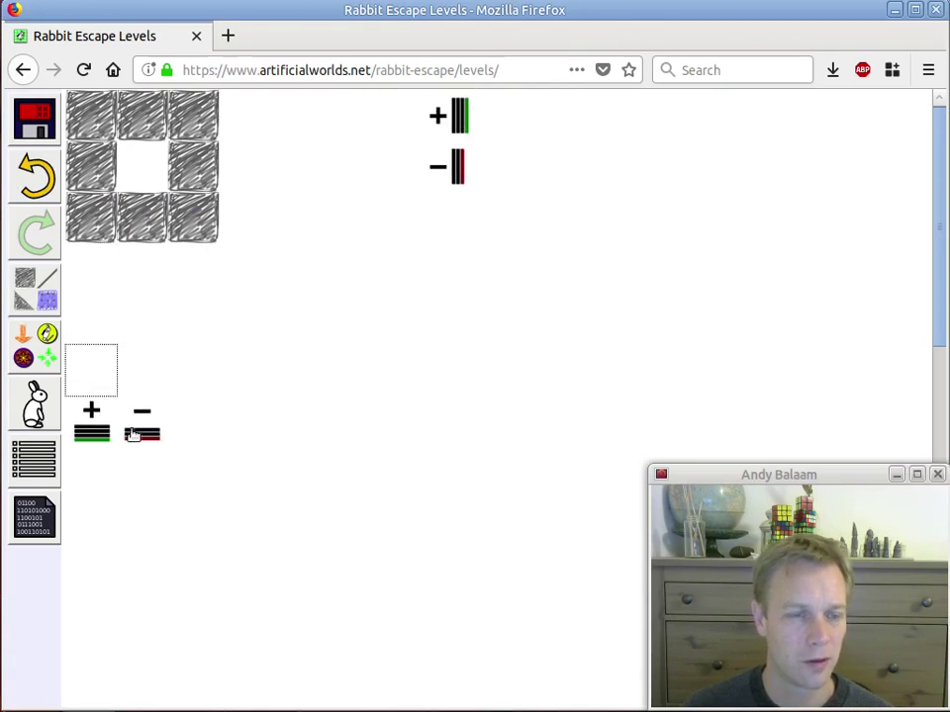
{"action": "left_click", "coordinate": [146, 423]}
{"action": "left_click", "coordinate": [89, 374]}
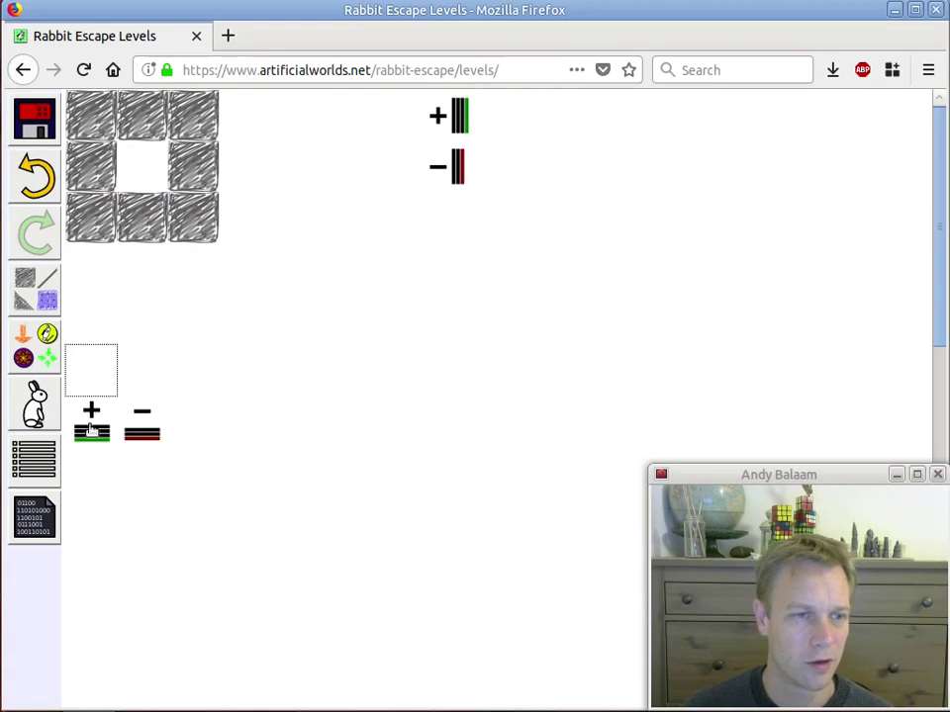
{"action": "left_click", "coordinate": [92, 434]}
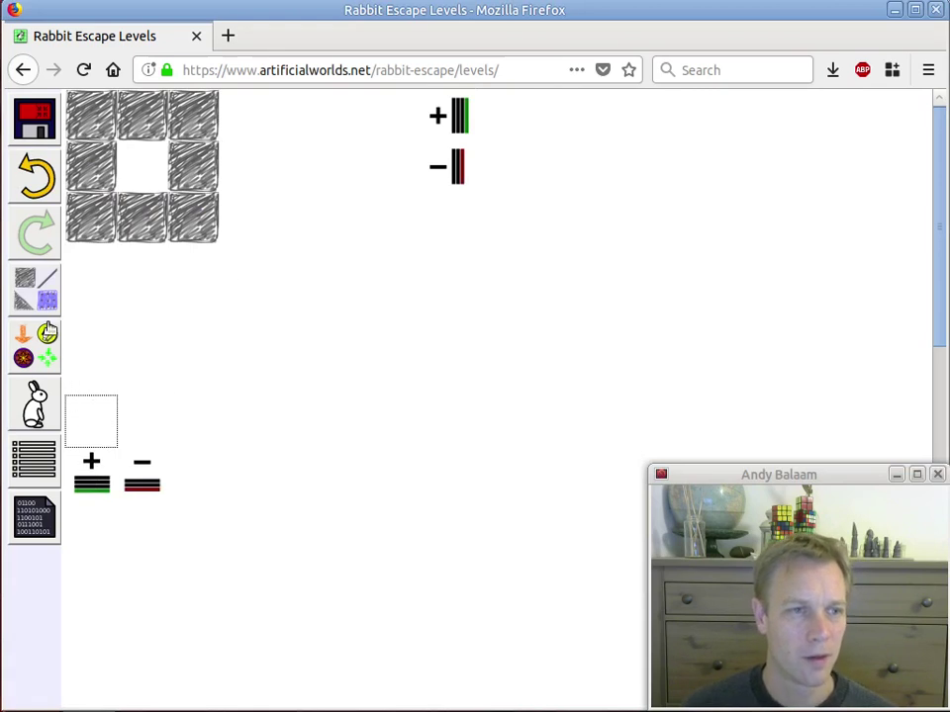
Step: Erase the five stray blocks of the original 3-by-3 shape
{"action": "left_click", "coordinate": [35, 287]}
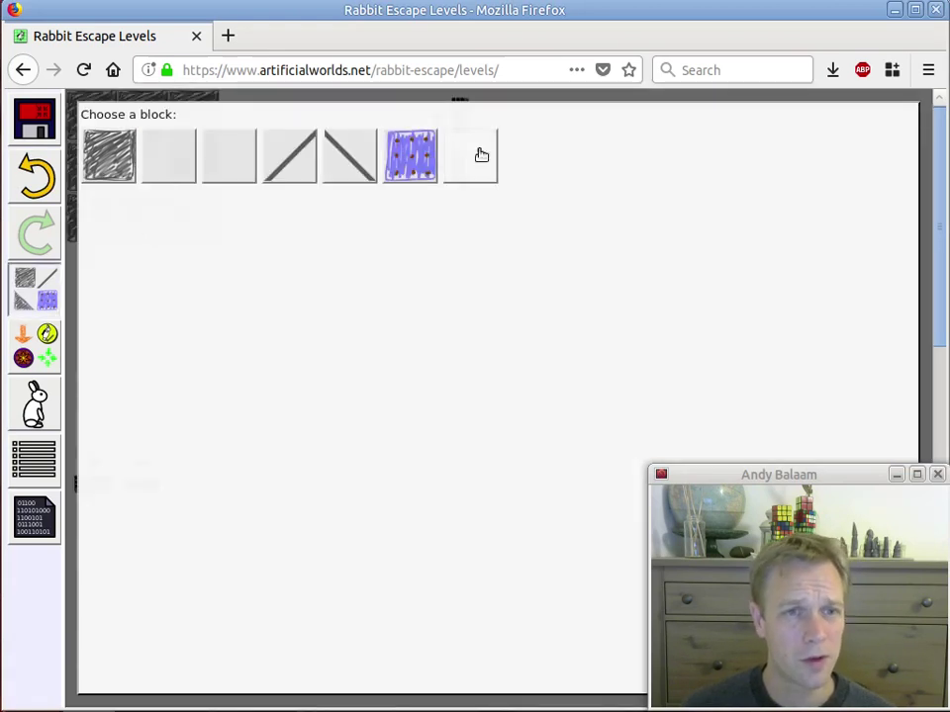
{"action": "left_click", "coordinate": [473, 156]}
{"action": "left_click", "coordinate": [133, 220]}
{"action": "left_click", "coordinate": [193, 218]}
{"action": "left_click", "coordinate": [193, 165]}
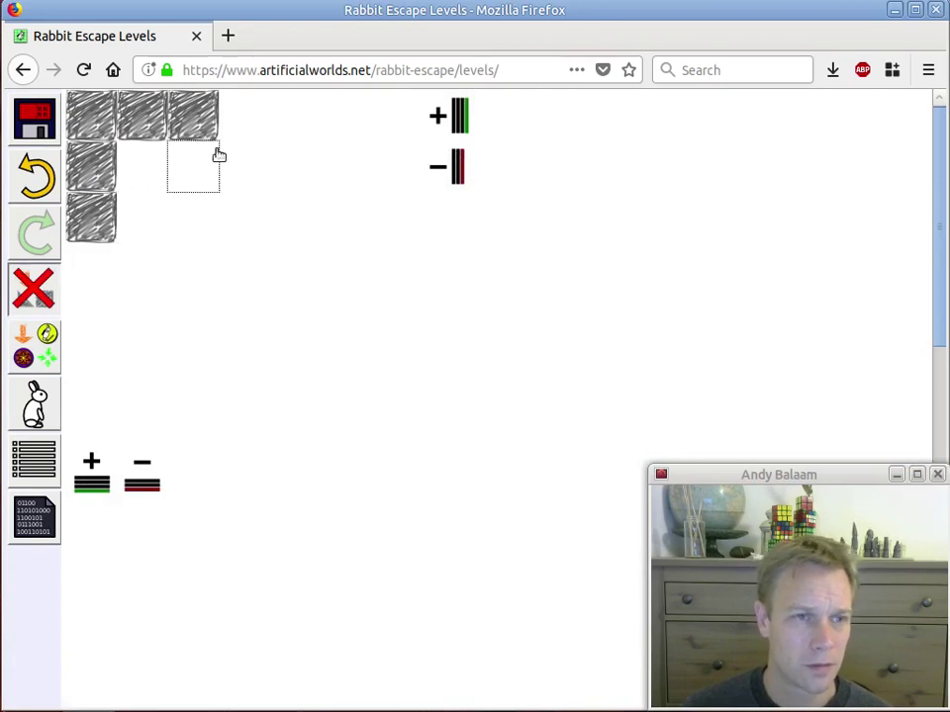
{"action": "left_click", "coordinate": [141, 121]}
{"action": "left_click", "coordinate": [186, 133]}
Step: Paint grey blocks for the left wall, floor and pillar, adding one more column for the right pocket
{"action": "left_click", "coordinate": [35, 289]}
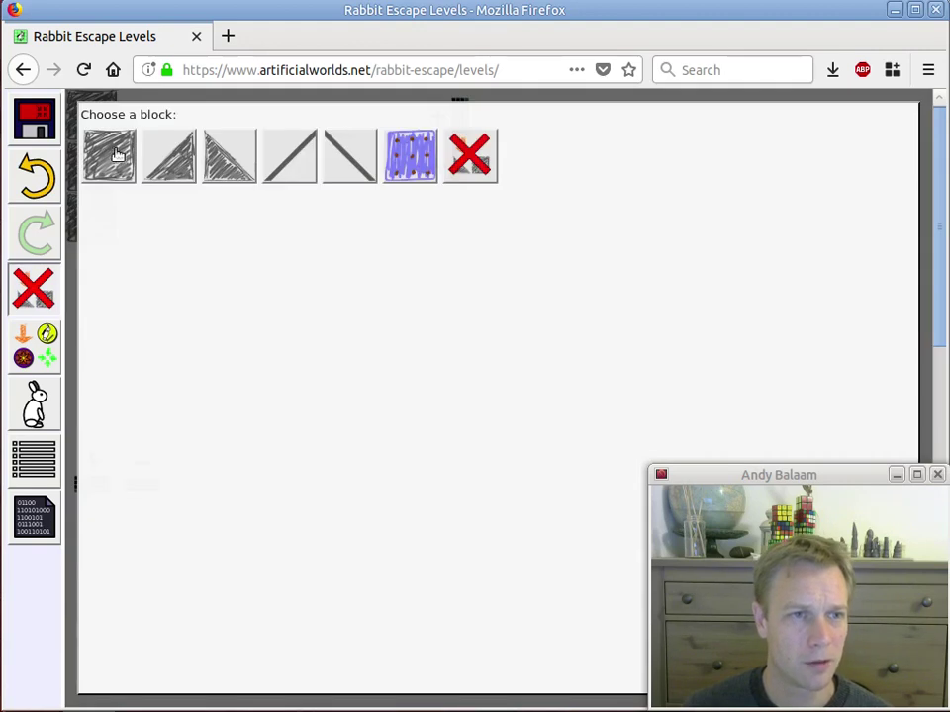
{"action": "left_click", "coordinate": [94, 139]}
{"action": "mouse_move", "coordinate": [97, 277]}
{"action": "left_mouse_down"}
{"action": "mouse_move", "coordinate": [86, 420]}
{"action": "mouse_move", "coordinate": [198, 425]}
{"action": "mouse_move", "coordinate": [330, 411]}
{"action": "mouse_move", "coordinate": [347, 311]}
{"action": "mouse_move", "coordinate": [328, 354]}
{"action": "mouse_move", "coordinate": [347, 154]}
{"action": "mouse_move", "coordinate": [345, 164]}
{"action": "mouse_move", "coordinate": [336, 115]}
{"action": "mouse_move", "coordinate": [373, 201]}
{"action": "left_mouse_up"}
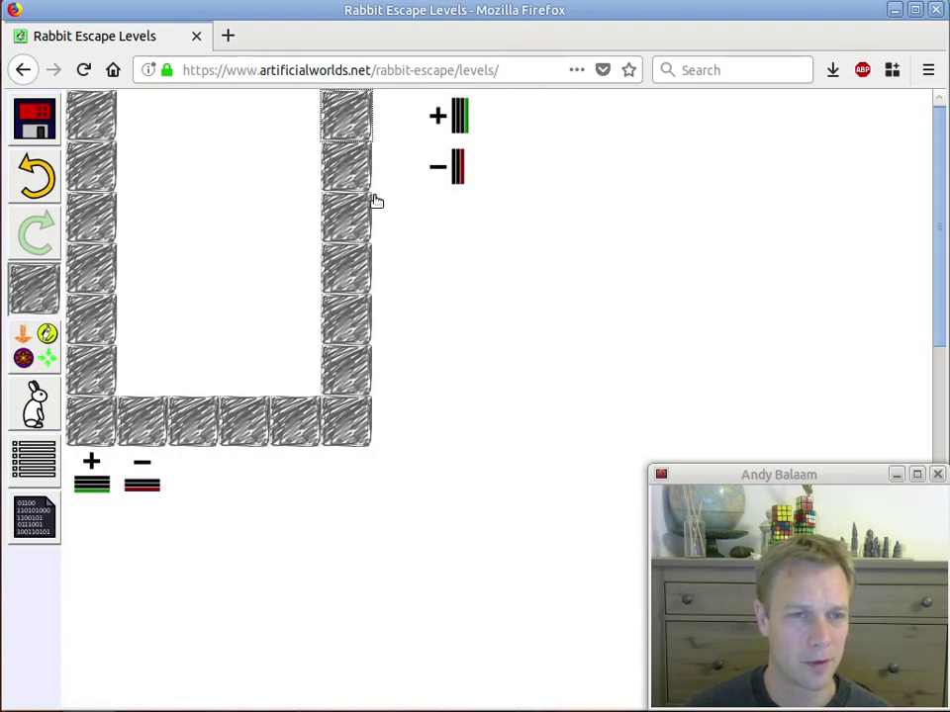
{"action": "left_click", "coordinate": [439, 119]}
{"action": "left_click", "coordinate": [400, 174]}
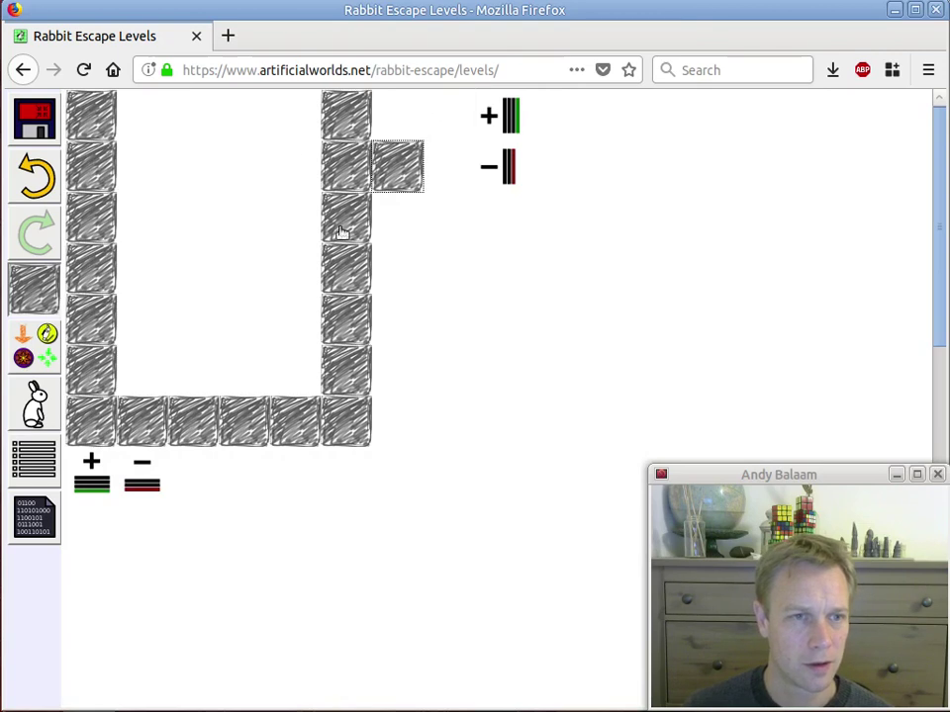
{"action": "mouse_move", "coordinate": [451, 213]}
{"action": "left_mouse_down"}
{"action": "mouse_move", "coordinate": [458, 225]}
{"action": "mouse_move", "coordinate": [448, 272]}
{"action": "left_mouse_up"}
{"action": "left_click", "coordinate": [448, 324]}
{"action": "left_click", "coordinate": [416, 371]}
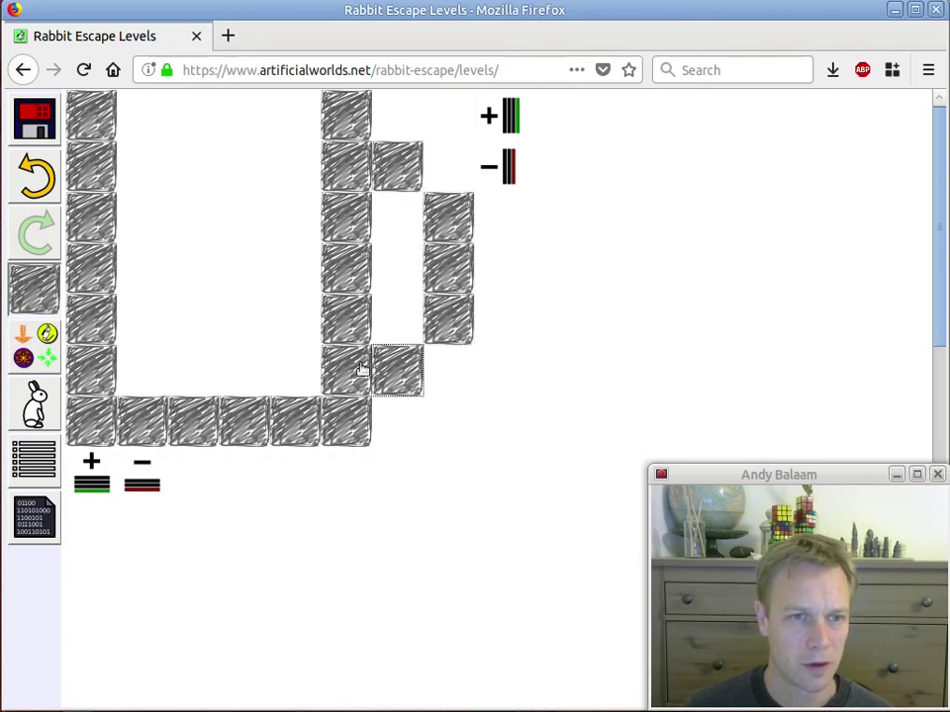
Step: Cap the right column and the middle pillar with sloped blocks
{"action": "left_click", "coordinate": [35, 287]}
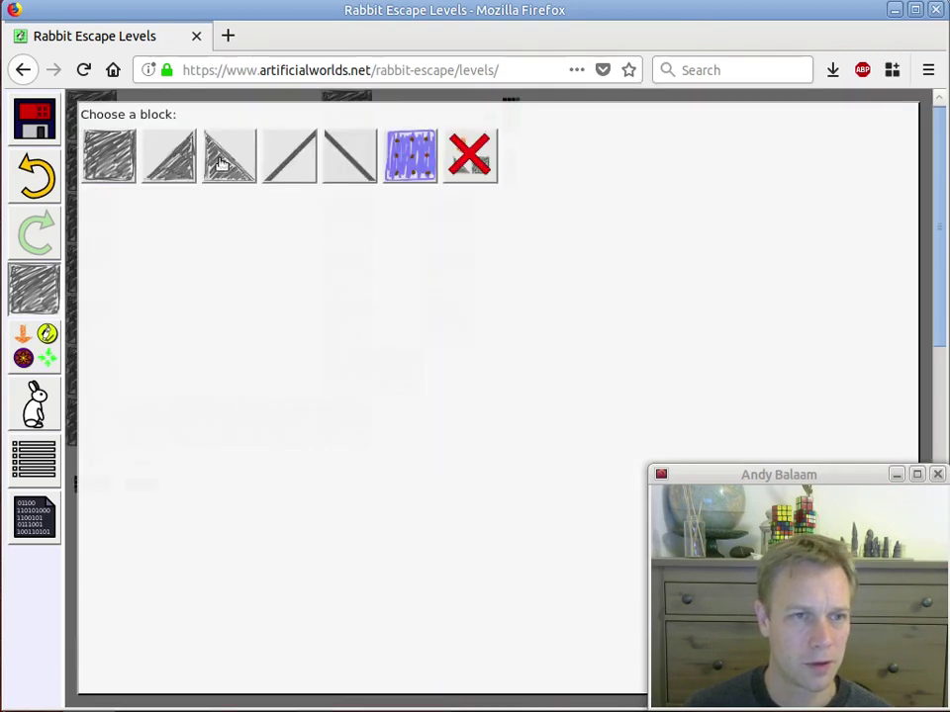
{"action": "left_click", "coordinate": [223, 159]}
{"action": "left_click", "coordinate": [449, 171]}
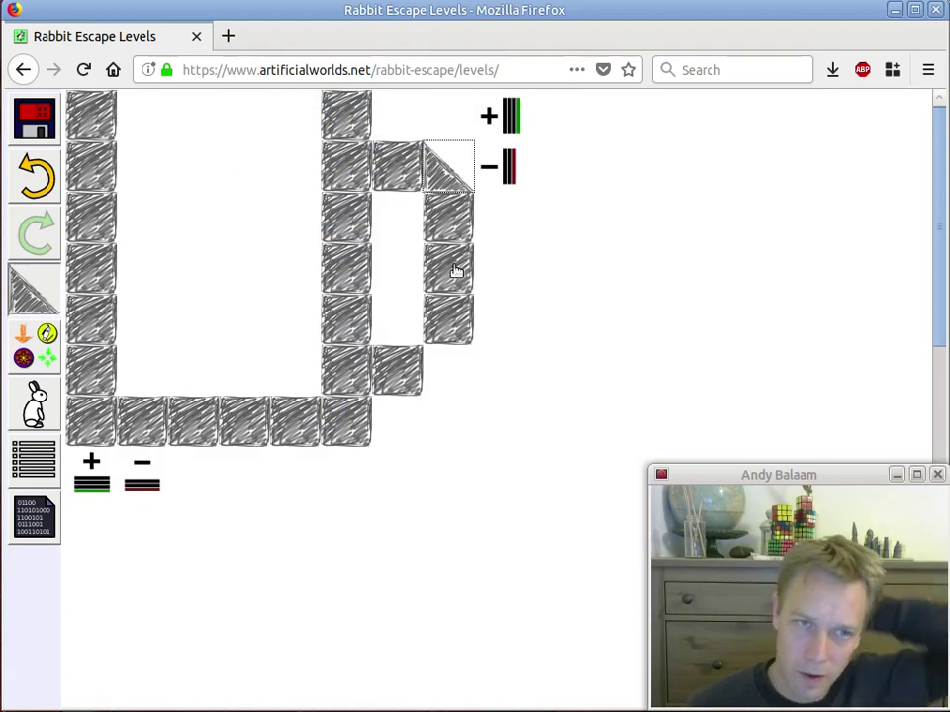
{"action": "left_click", "coordinate": [34, 290]}
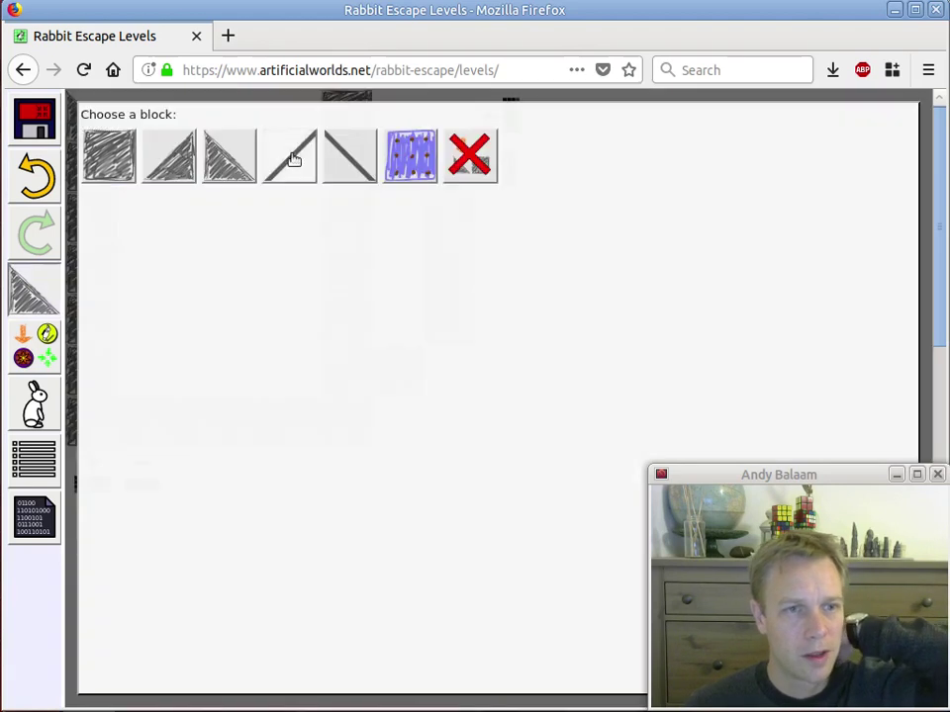
{"action": "left_click", "coordinate": [169, 161]}
{"action": "left_click", "coordinate": [347, 124]}
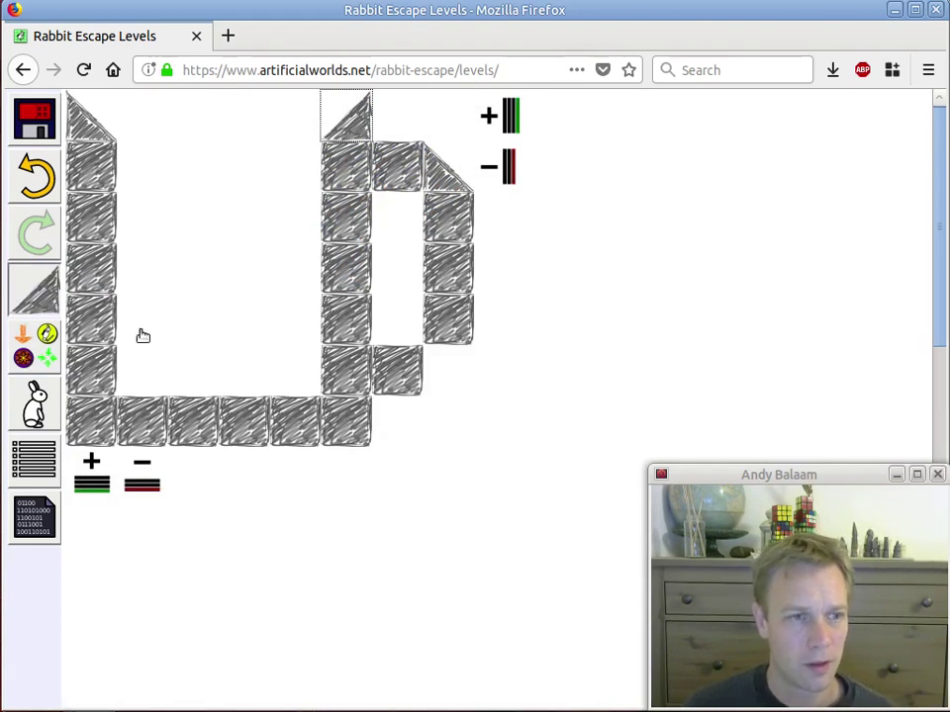
Step: Lay fire along the row above the pit floor and place two diagonal purple blocks
{"action": "left_click", "coordinate": [48, 352]}
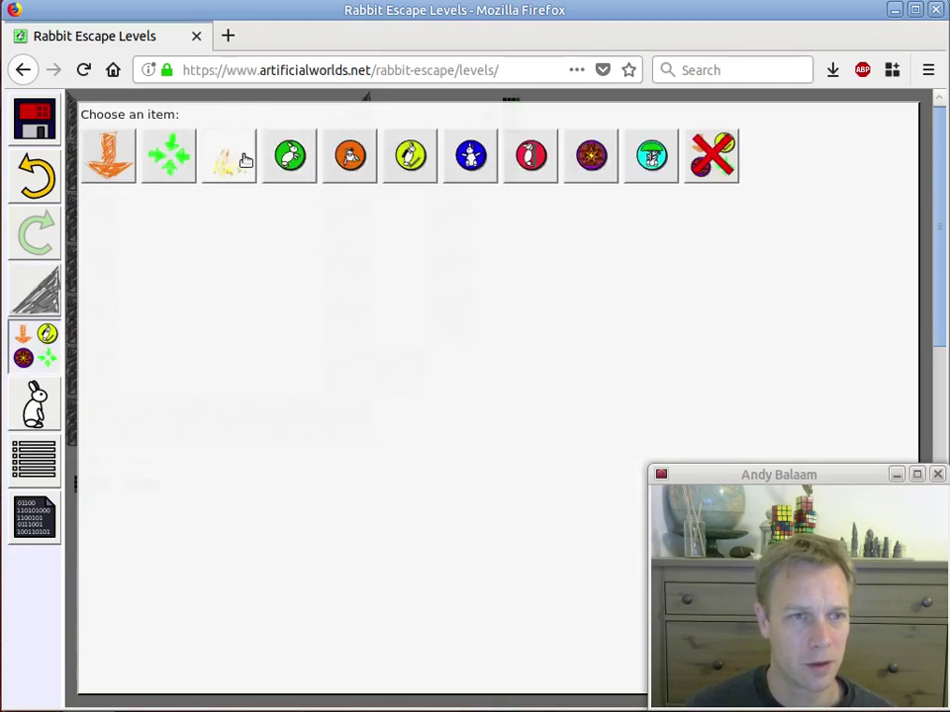
{"action": "left_click", "coordinate": [227, 156]}
{"action": "mouse_move", "coordinate": [142, 376]}
{"action": "left_mouse_down"}
{"action": "mouse_move", "coordinate": [335, 373]}
{"action": "mouse_move", "coordinate": [408, 403]}
{"action": "left_mouse_up"}
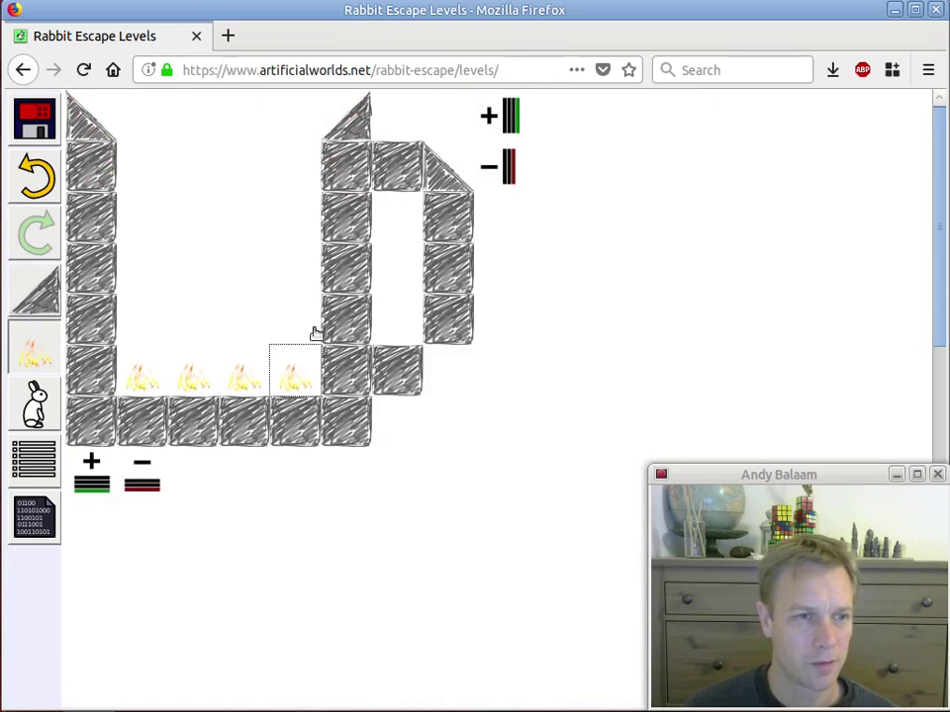
{"action": "left_click", "coordinate": [35, 289]}
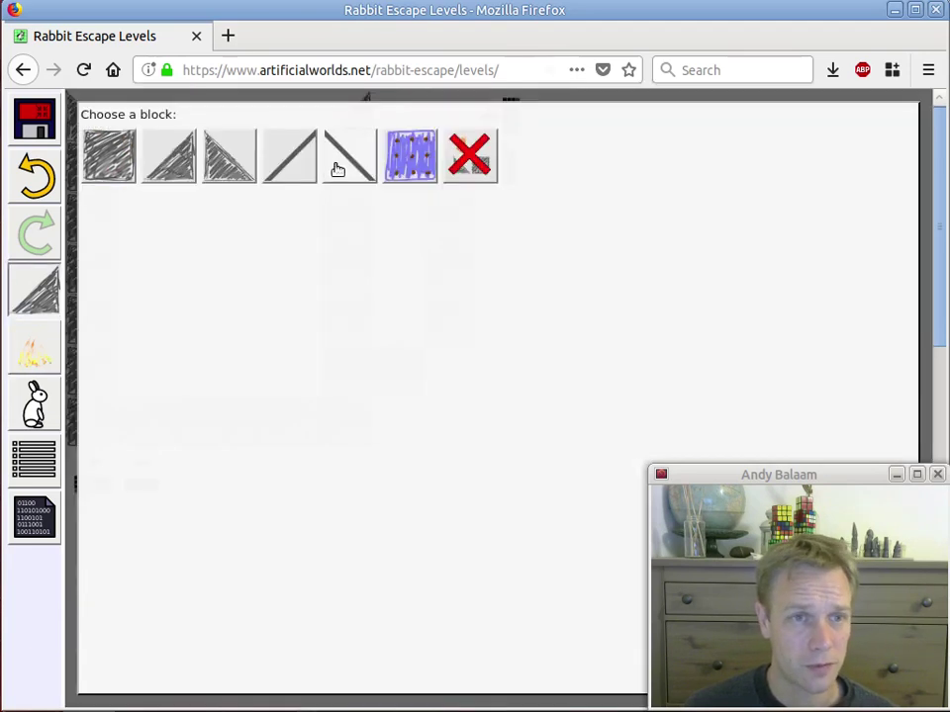
{"action": "left_click", "coordinate": [400, 158]}
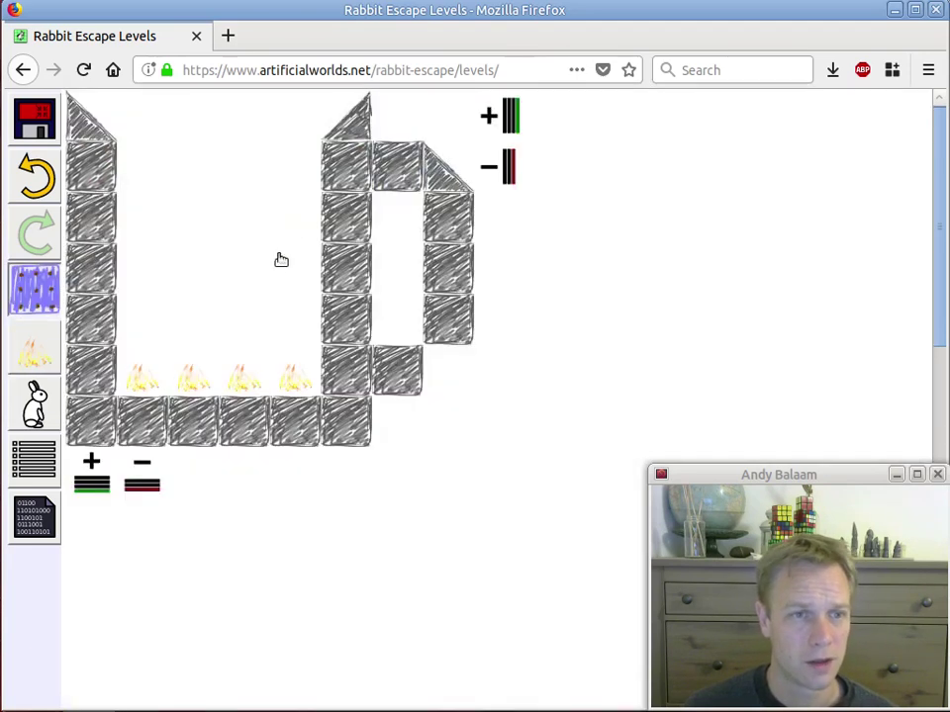
{"action": "left_click", "coordinate": [179, 219]}
{"action": "left_click", "coordinate": [253, 280]}
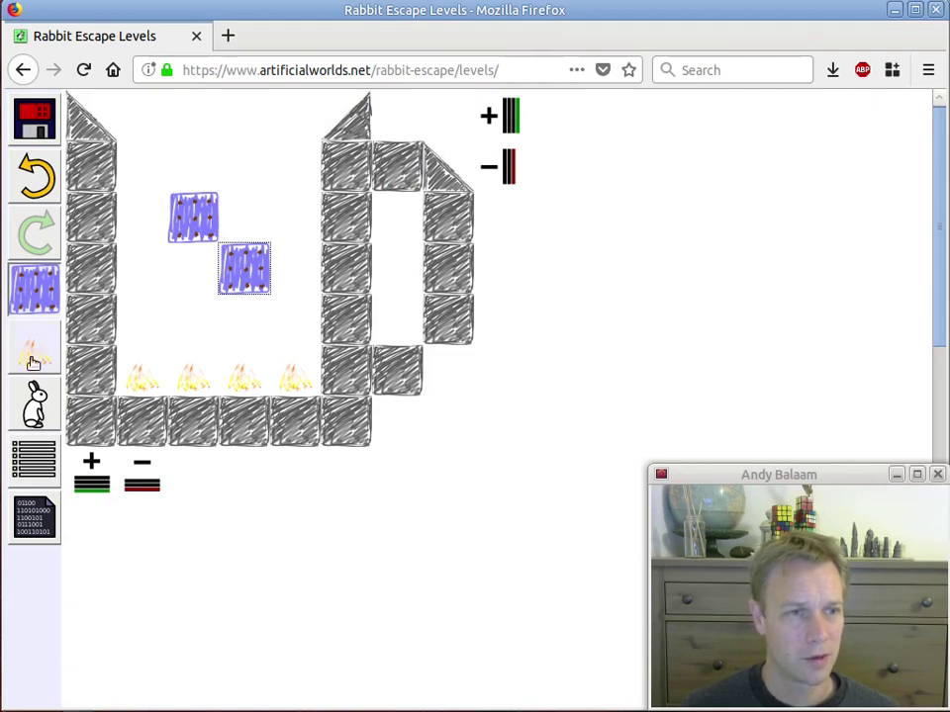
Step: Place the orange rabbit entrance at the top and the green exit in the right pocket
{"action": "left_click", "coordinate": [37, 293]}
{"action": "left_click", "coordinate": [37, 293]}
{"action": "left_click", "coordinate": [35, 352]}
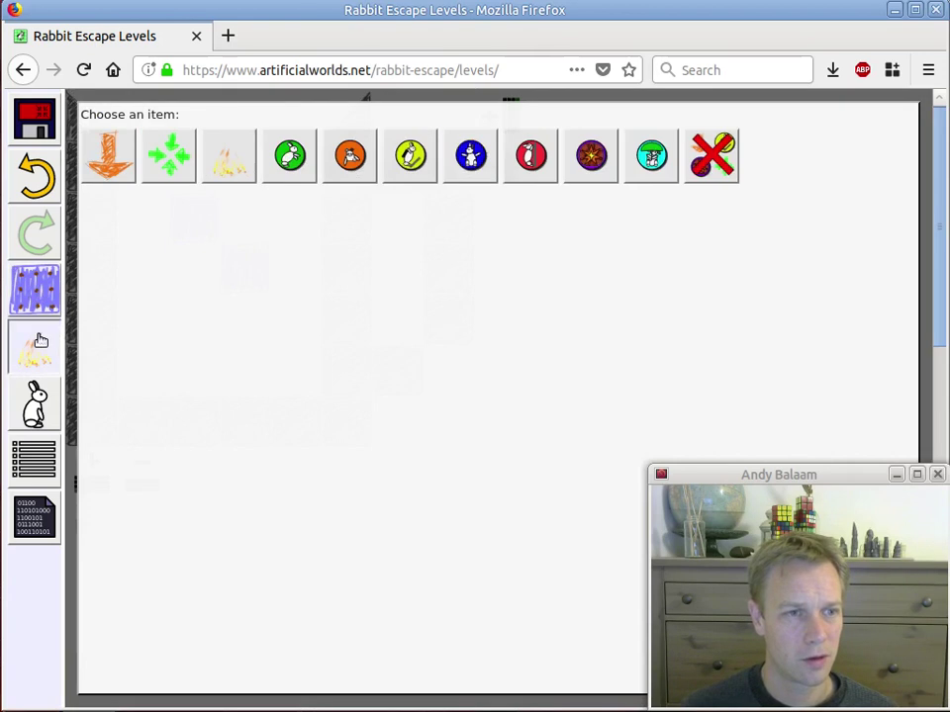
{"action": "left_click", "coordinate": [105, 152]}
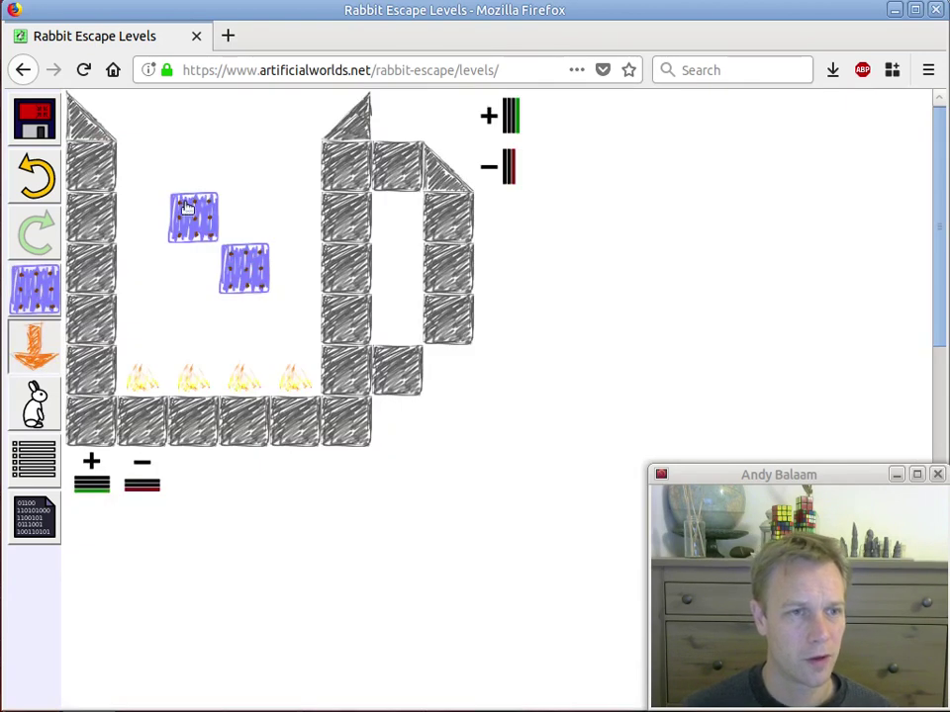
{"action": "left_click", "coordinate": [193, 115]}
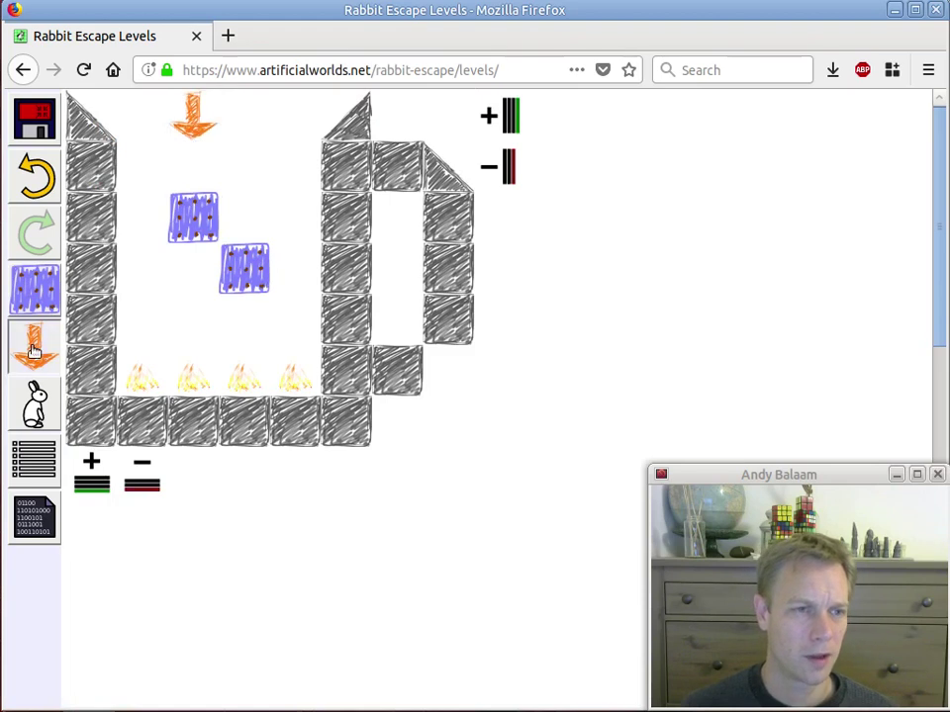
{"action": "left_click", "coordinate": [35, 346]}
{"action": "left_click", "coordinate": [170, 161]}
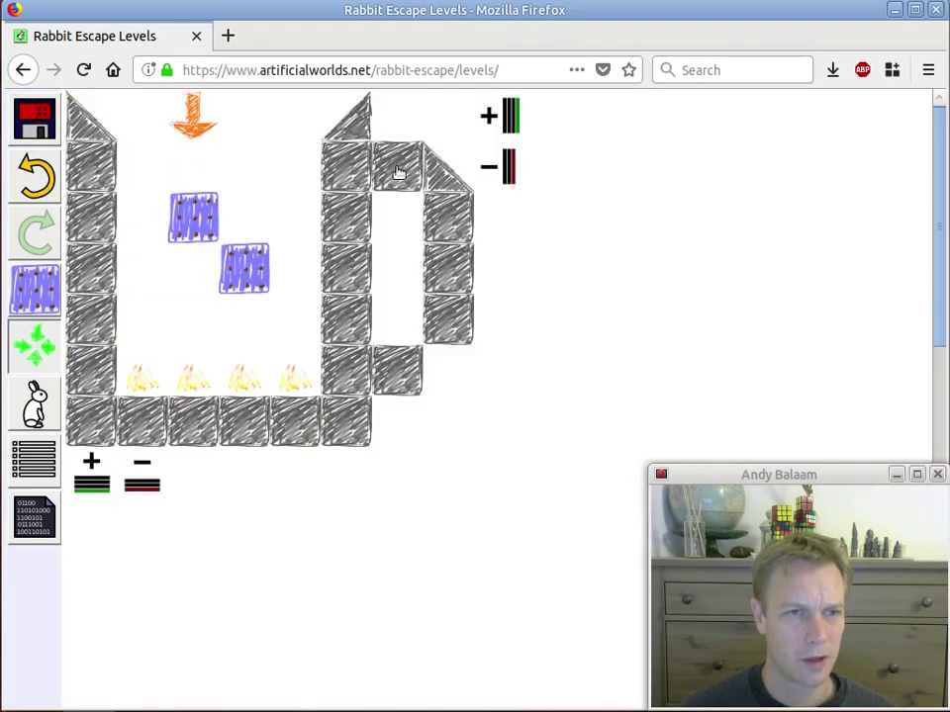
{"action": "left_click", "coordinate": [396, 327]}
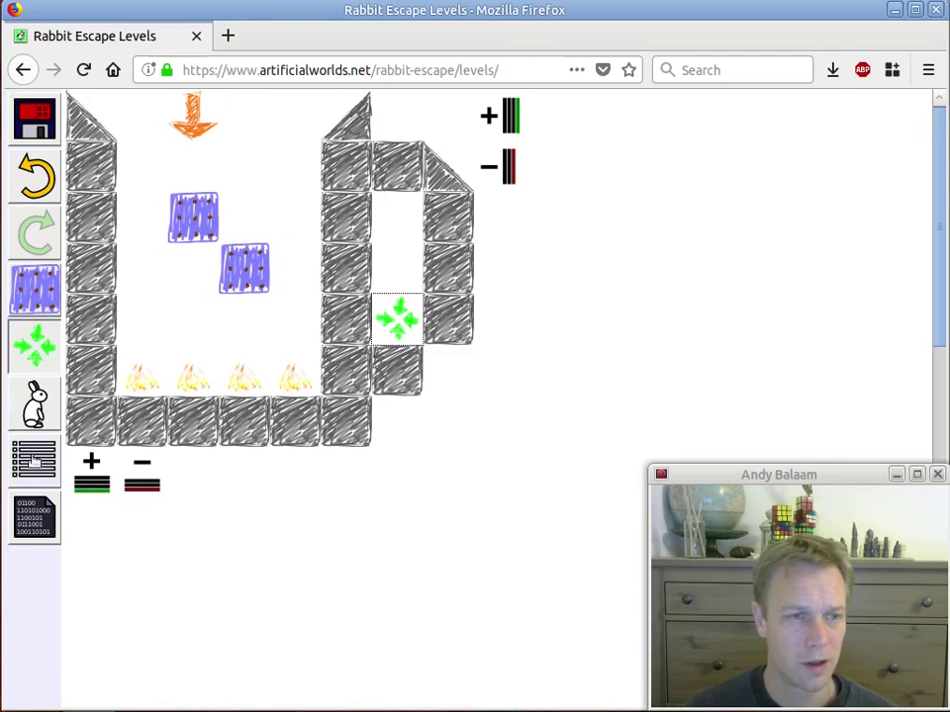
Step: In the level properties, enter the description 'It's a test' and set the rabbit count to 1
{"action": "left_click", "coordinate": [35, 458]}
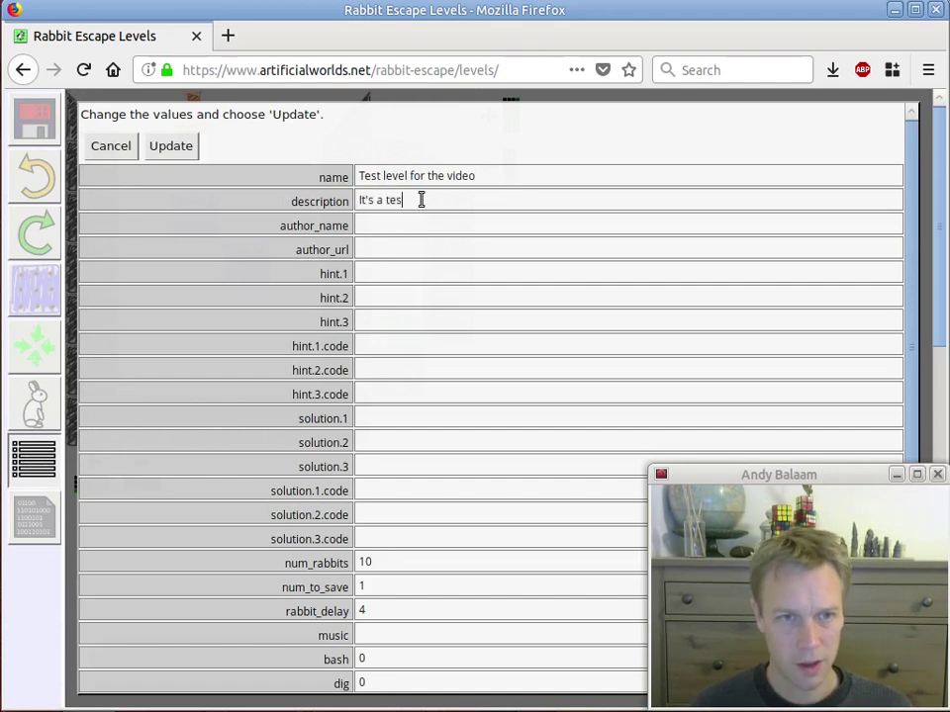
{"action": "type", "text": "t"}
{"action": "key", "text": "Tab"}
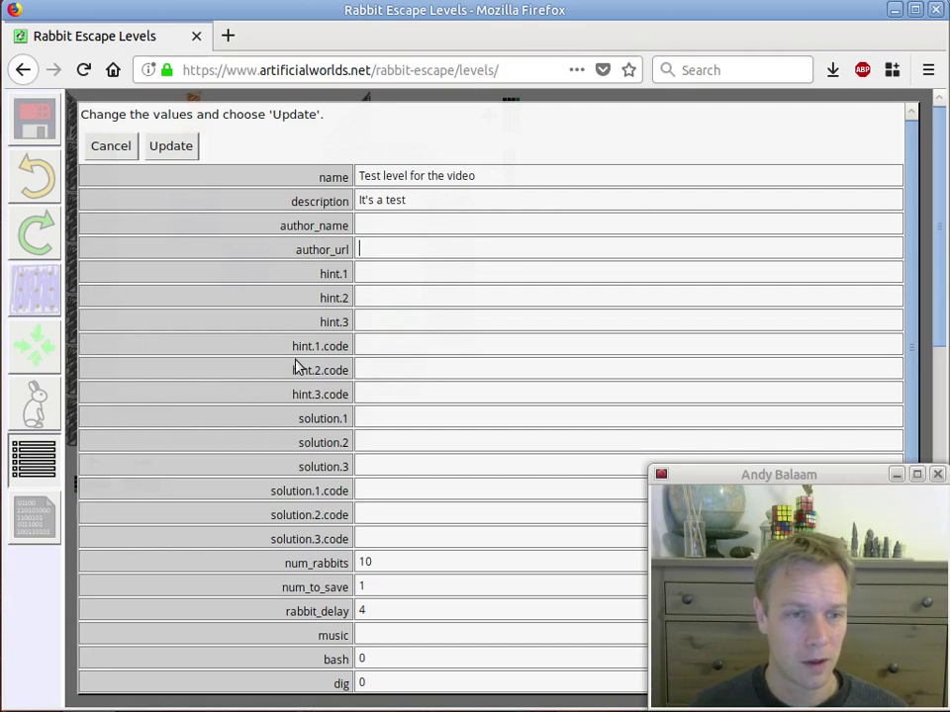
{"action": "scroll", "coordinate": [337, 370], "scroll_direction": "down", "scroll_amount": 2}
{"action": "scroll", "coordinate": [354, 374], "scroll_direction": "up", "scroll_amount": 2}
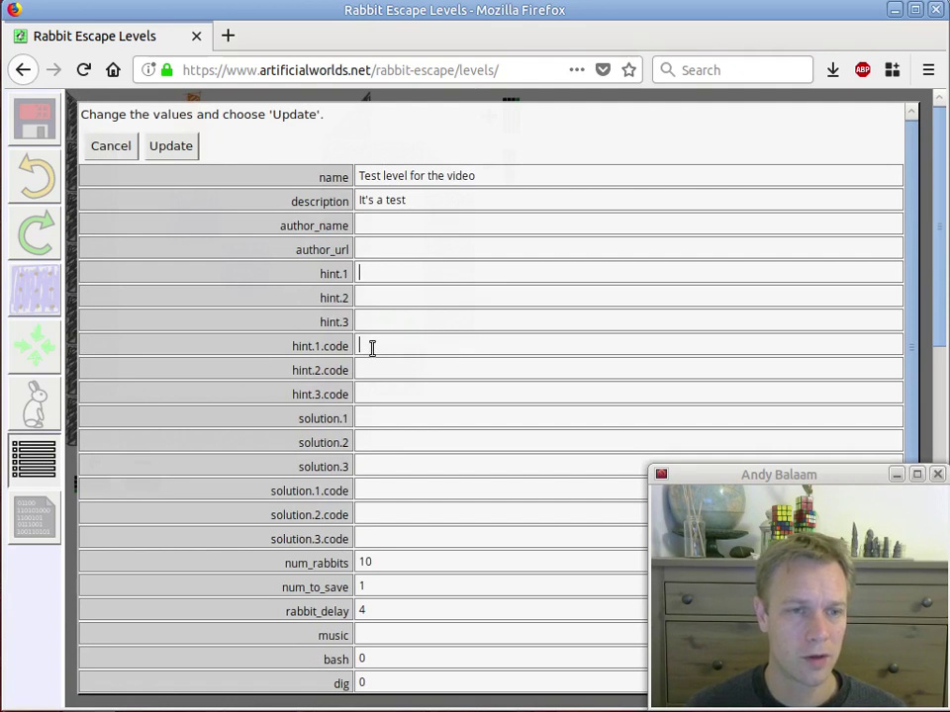
{"action": "scroll", "coordinate": [515, 303], "scroll_direction": "down", "scroll_amount": 2}
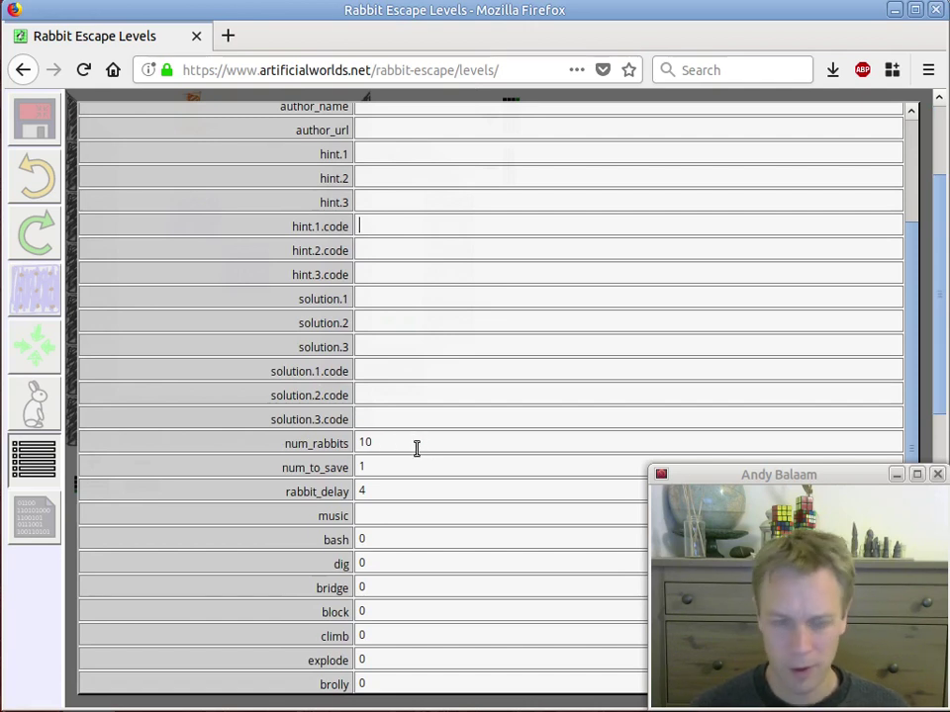
{"action": "key", "text": "Tab"}
Step: Set bash and bridge to 1 each and apply the updated properties
{"action": "left_click", "coordinate": [386, 465]}
{"action": "left_click", "coordinate": [419, 495]}
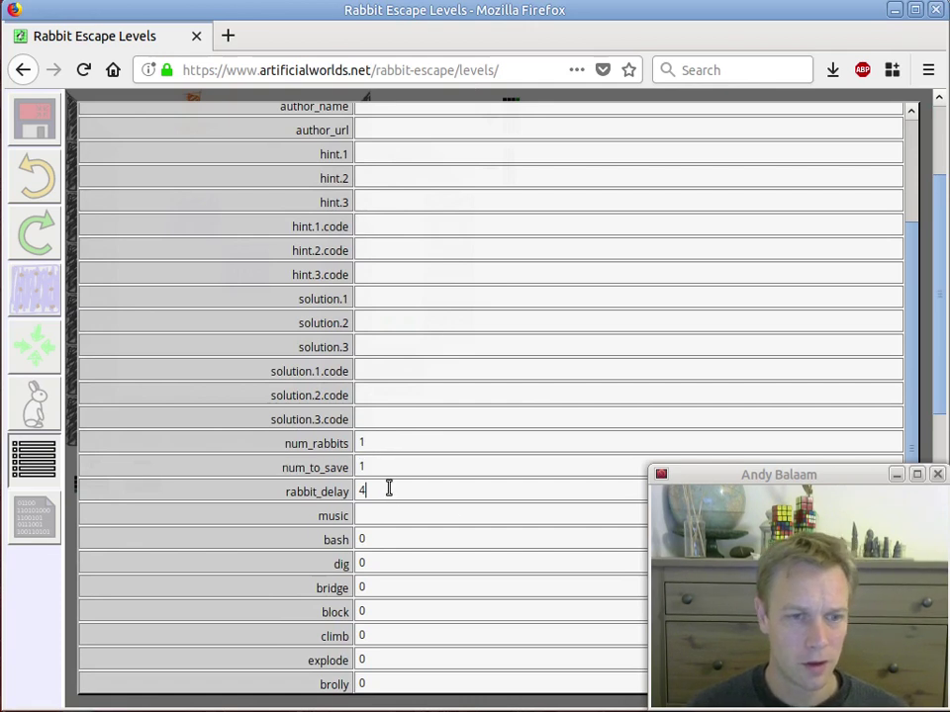
{"action": "double_click", "coordinate": [374, 538]}
{"action": "type", "text": "1"}
{"action": "double_click", "coordinate": [383, 587]}
{"action": "type", "text": "1"}
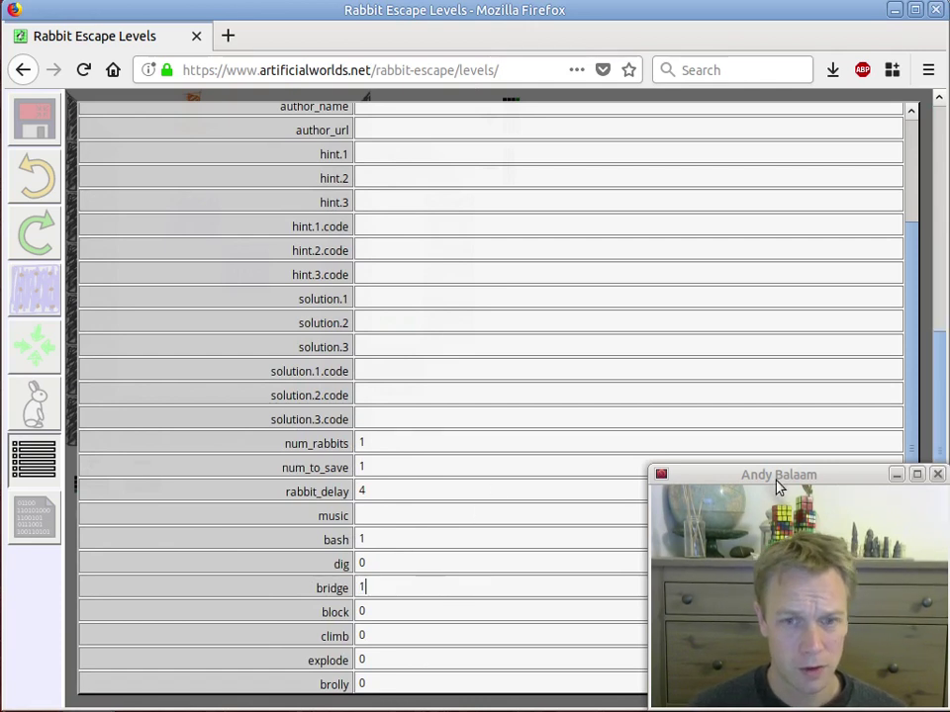
{"action": "mouse_move", "coordinate": [778, 485]}
{"action": "left_mouse_down"}
{"action": "mouse_move", "coordinate": [751, 261]}
{"action": "mouse_move", "coordinate": [748, 443]}
{"action": "mouse_move", "coordinate": [778, 481]}
{"action": "mouse_move", "coordinate": [766, 473]}
{"action": "left_mouse_up"}
{"action": "scroll", "coordinate": [327, 455], "scroll_direction": "up", "scroll_amount": 3}
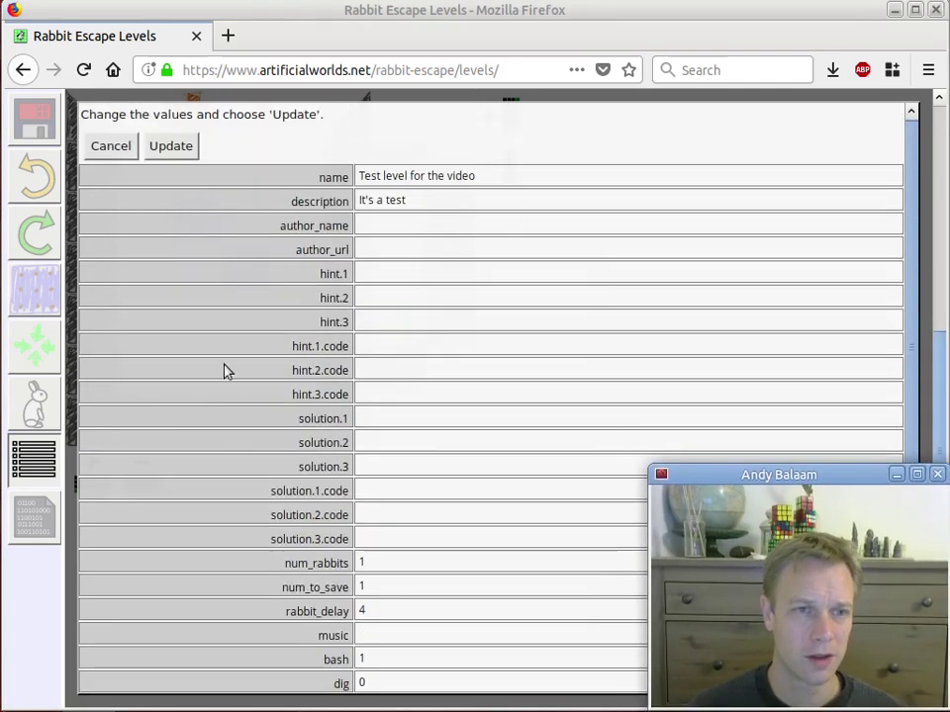
{"action": "scroll", "coordinate": [382, 437], "scroll_direction": "down", "scroll_amount": 3}
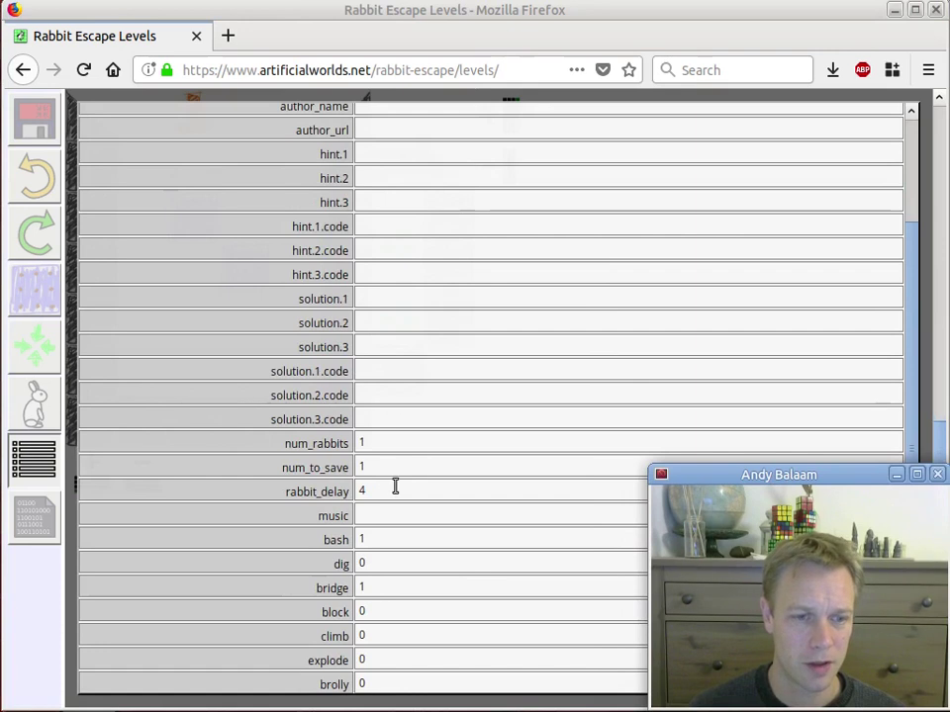
{"action": "scroll", "coordinate": [388, 416], "scroll_direction": "up", "scroll_amount": 3}
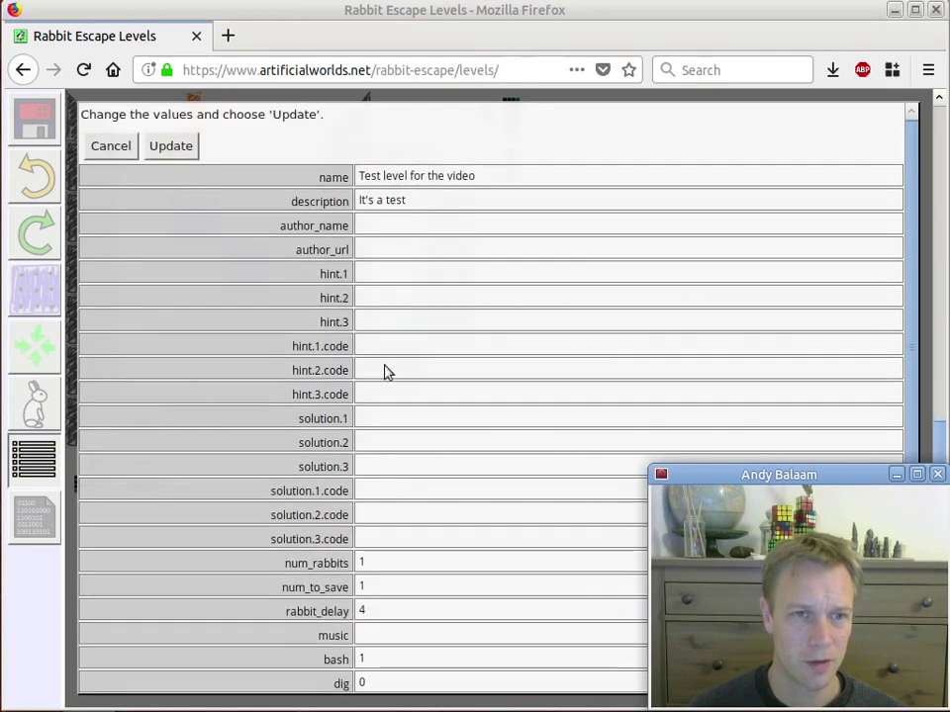
{"action": "left_click", "coordinate": [183, 148]}
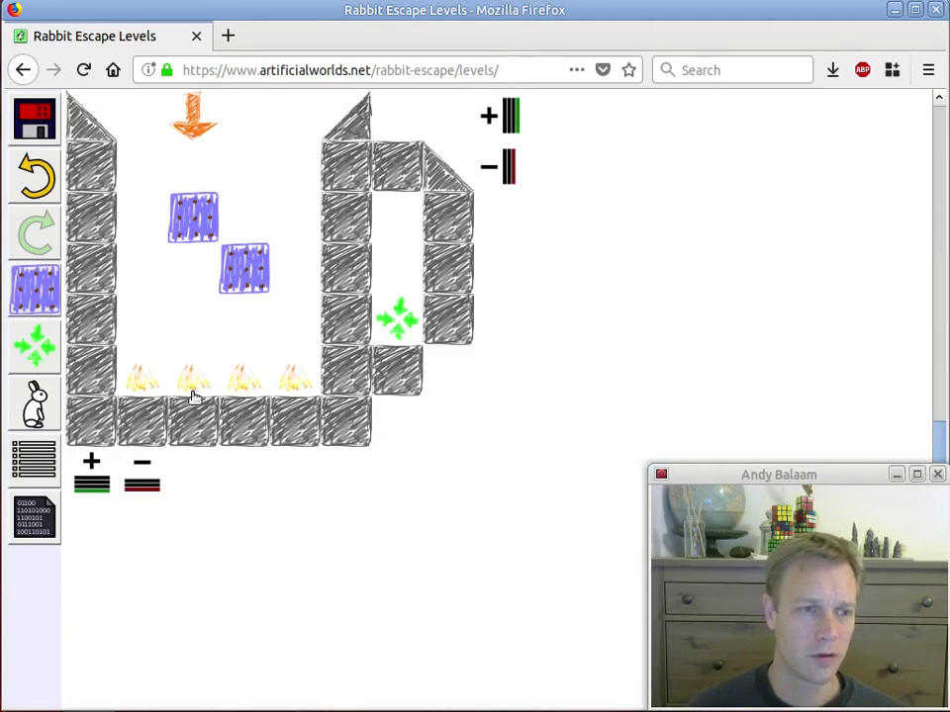
{"action": "left_click", "coordinate": [35, 518]}
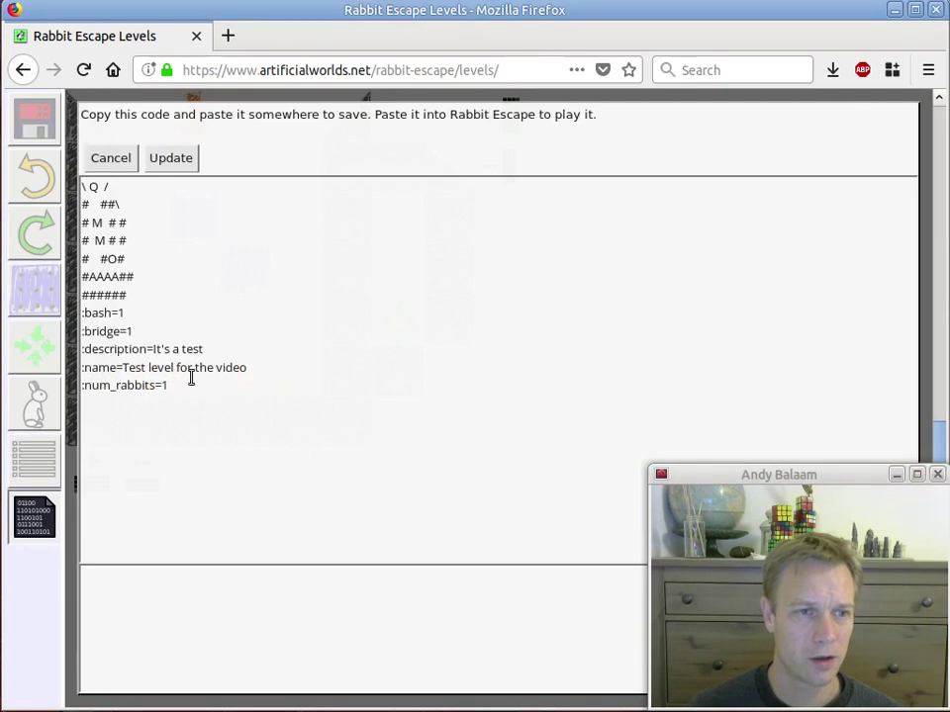
{"action": "left_click_drag", "start_coordinate": [198, 384], "coordinate": [169, 246]}
{"action": "left_click", "coordinate": [170, 246]}
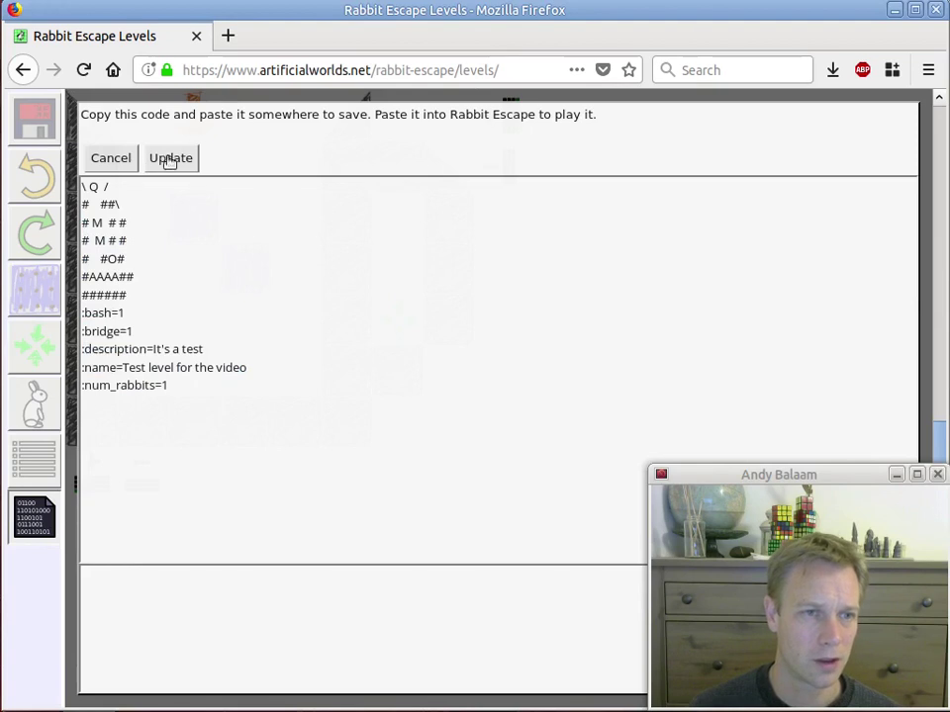
{"action": "left_click", "coordinate": [107, 159]}
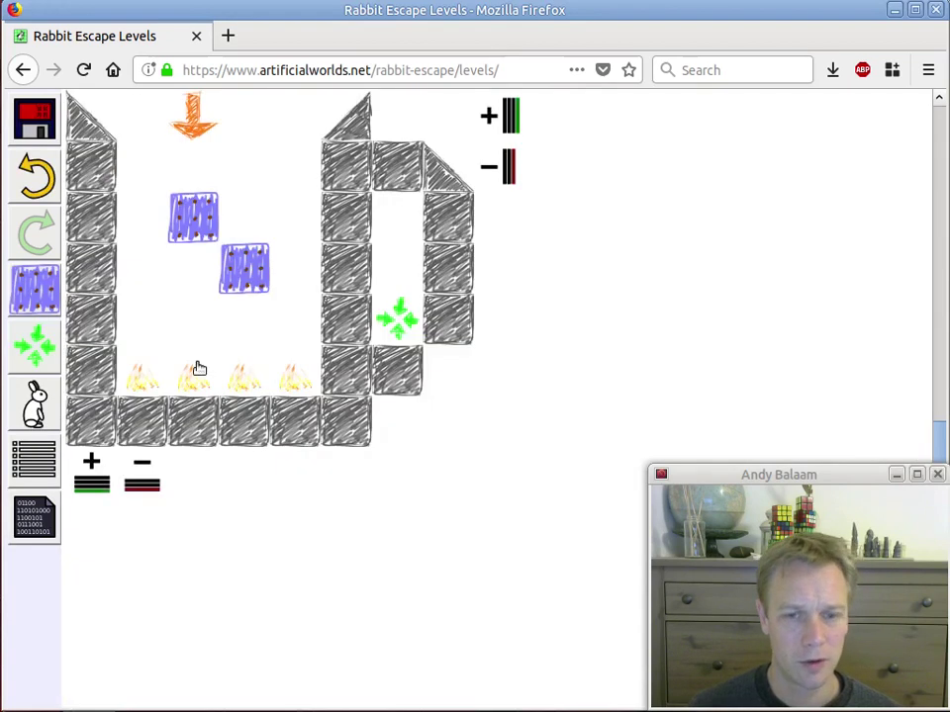
Step: Hide the level editor and move 'I hope this one is fun.' onto its own line after the code
{"action": "left_click", "coordinate": [36, 121]}
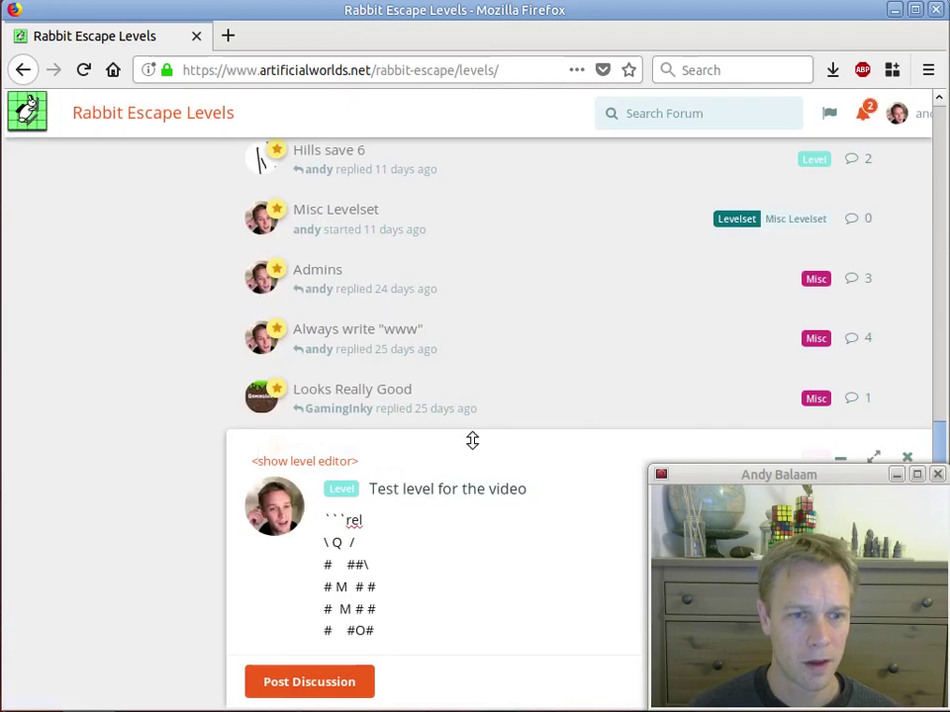
{"action": "left_click", "coordinate": [417, 515]}
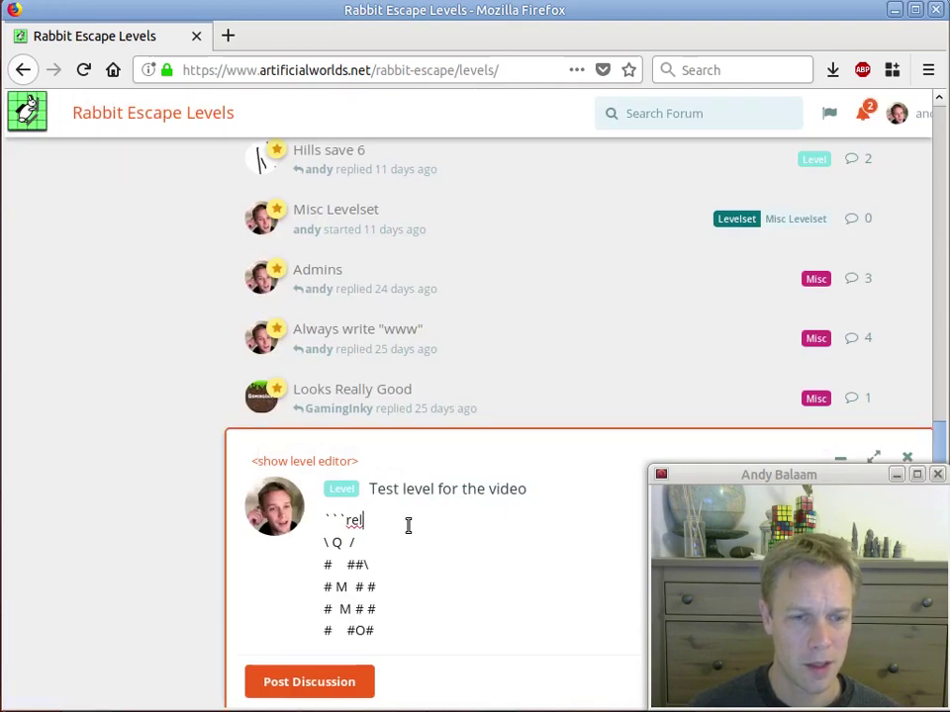
{"action": "scroll", "coordinate": [407, 517], "scroll_direction": "down", "scroll_amount": 4}
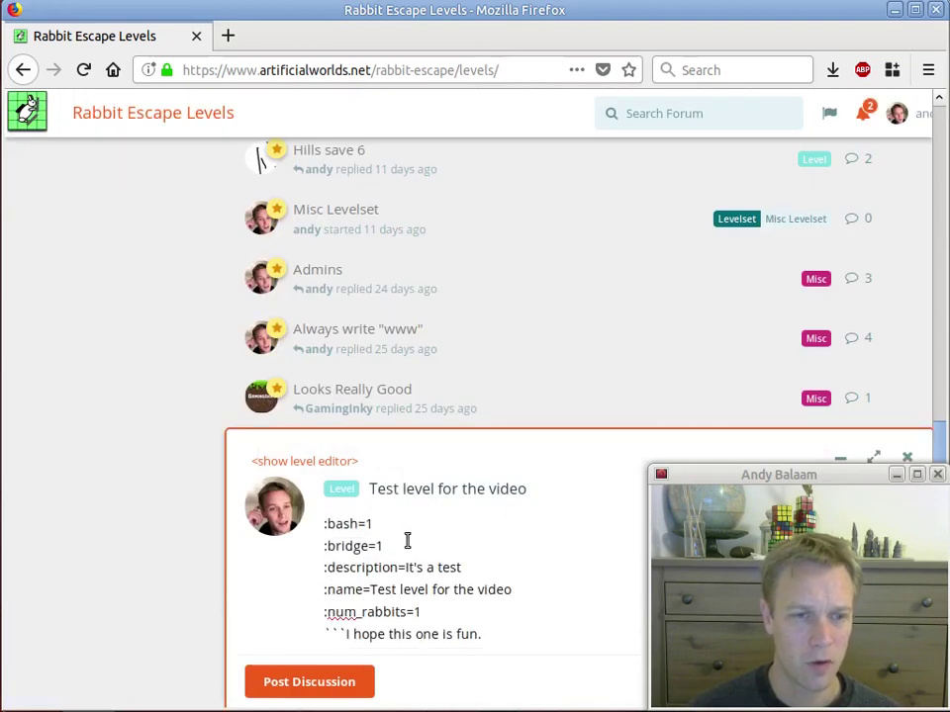
{"action": "scroll", "coordinate": [409, 544], "scroll_direction": "down", "scroll_amount": 1}
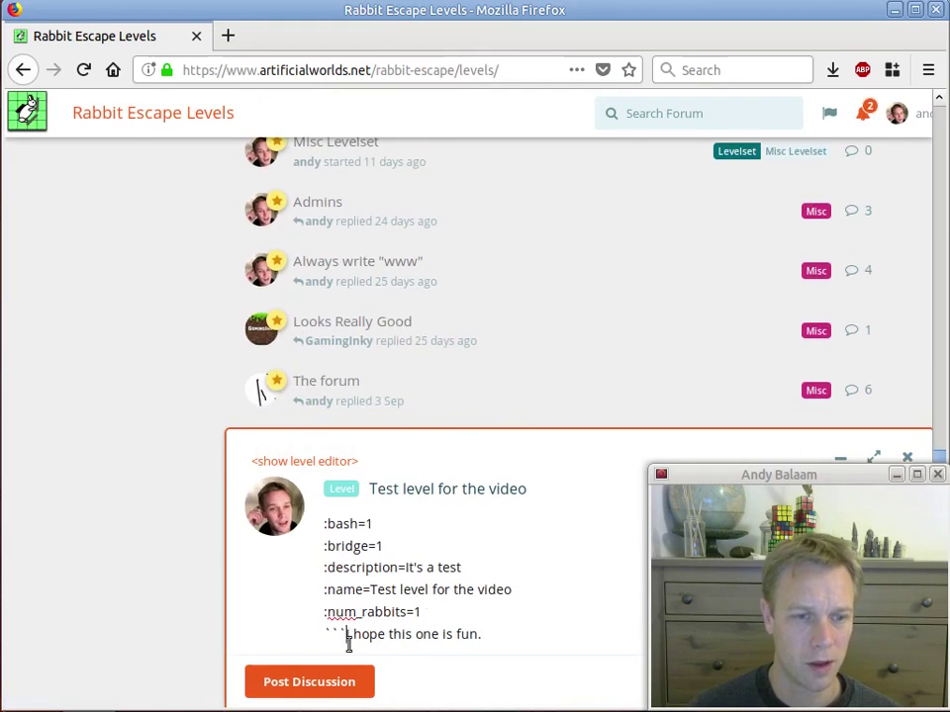
{"action": "key", "text": "Return"}
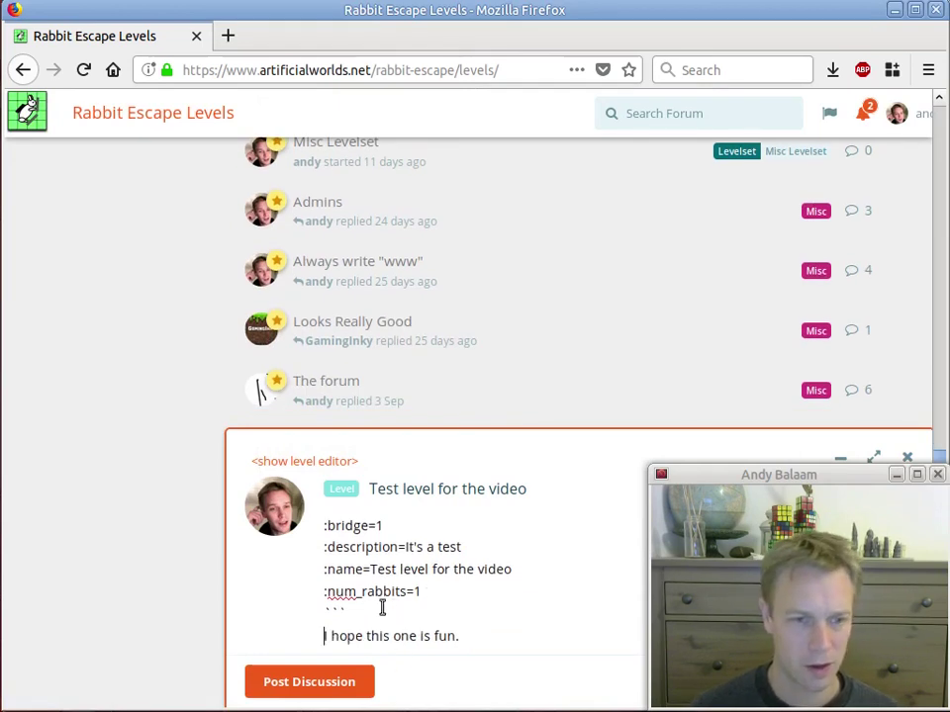
Step: Adjust the code fence lines in the draft and publish the discussion
{"action": "double_click", "coordinate": [333, 612]}
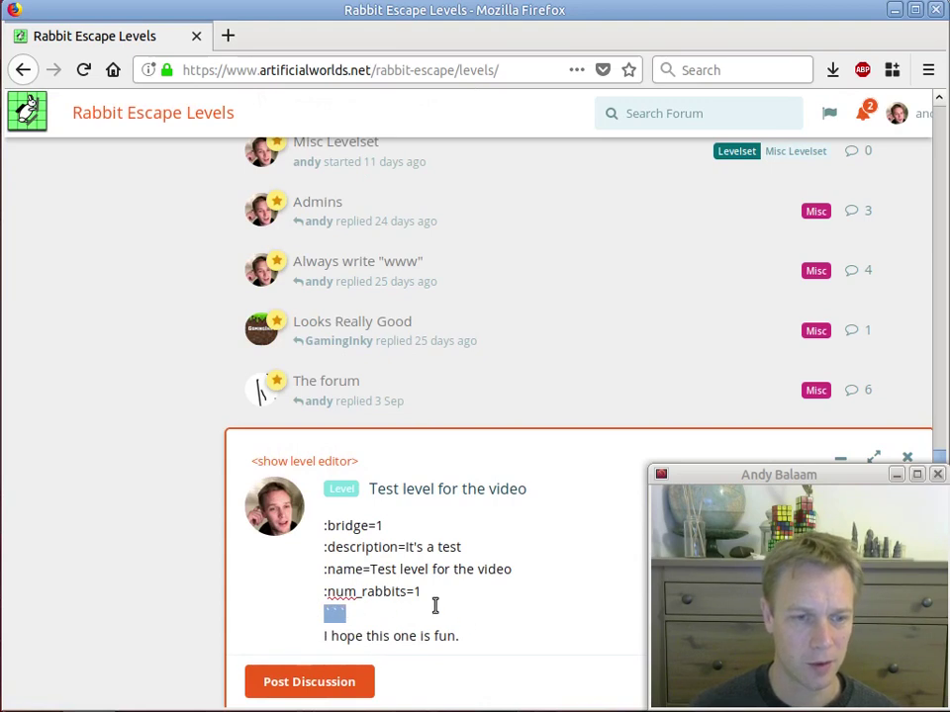
{"action": "key", "text": "ctrl+v"}
{"action": "double_click", "coordinate": [334, 515]}
{"action": "left_click", "coordinate": [417, 541]}
{"action": "left_click", "coordinate": [403, 518]}
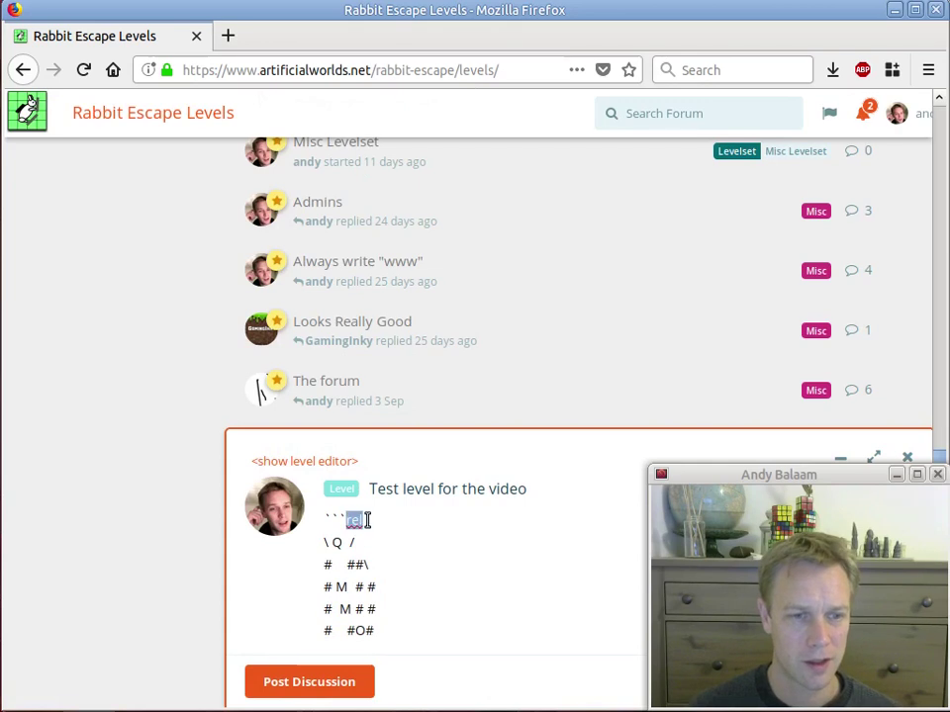
{"action": "scroll", "coordinate": [401, 554], "scroll_direction": "down", "scroll_amount": 3}
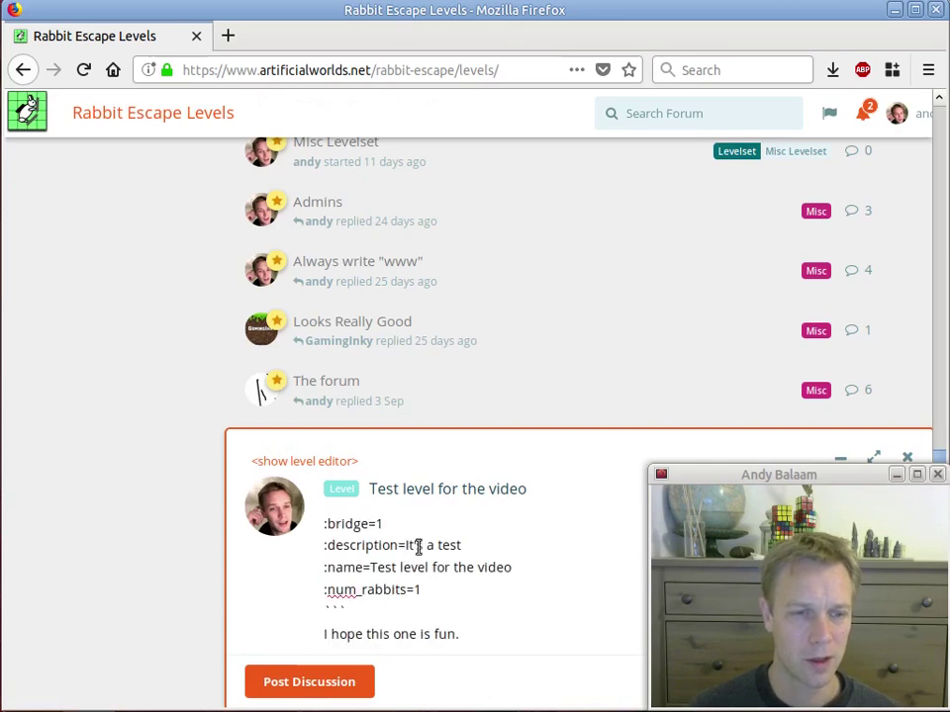
{"action": "left_click", "coordinate": [310, 681]}
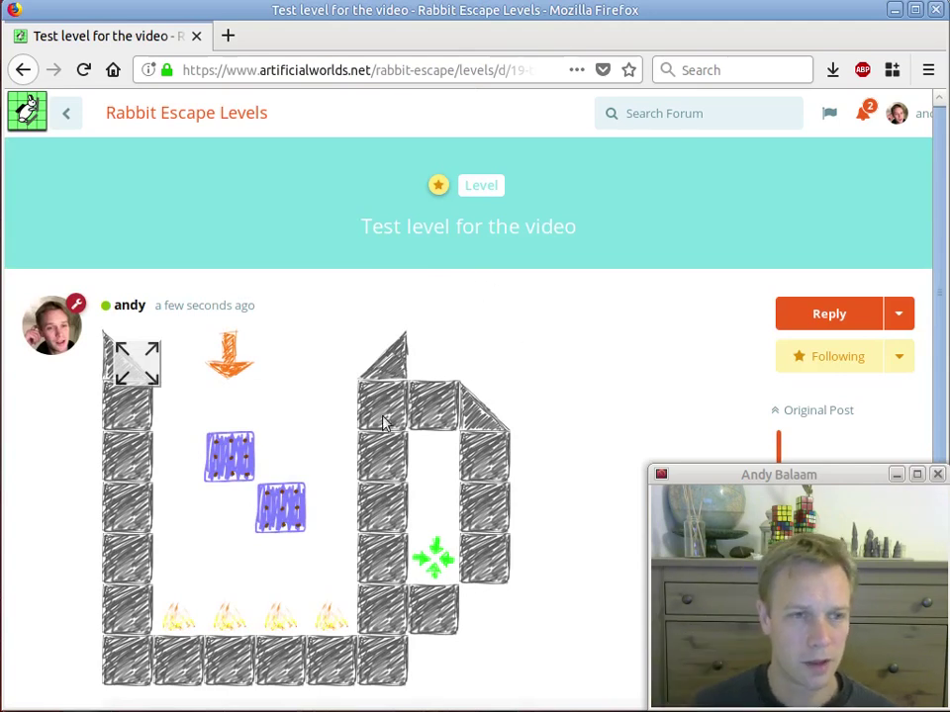
Step: View the posted level picture full-page, then return it to normal size
{"action": "scroll", "coordinate": [515, 374], "scroll_direction": "down", "scroll_amount": 2}
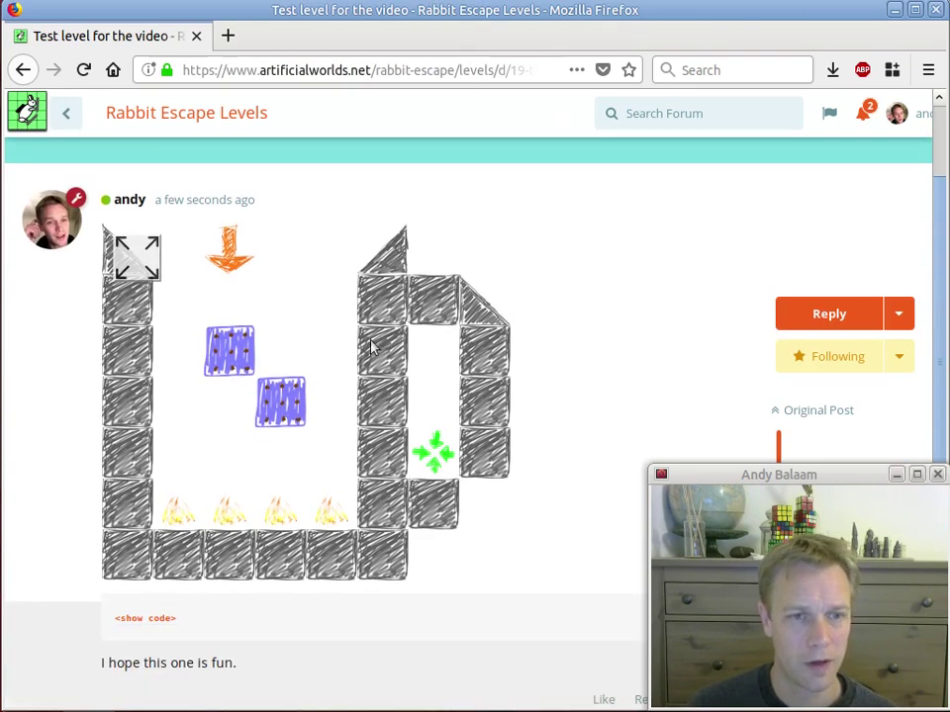
{"action": "left_click", "coordinate": [138, 256]}
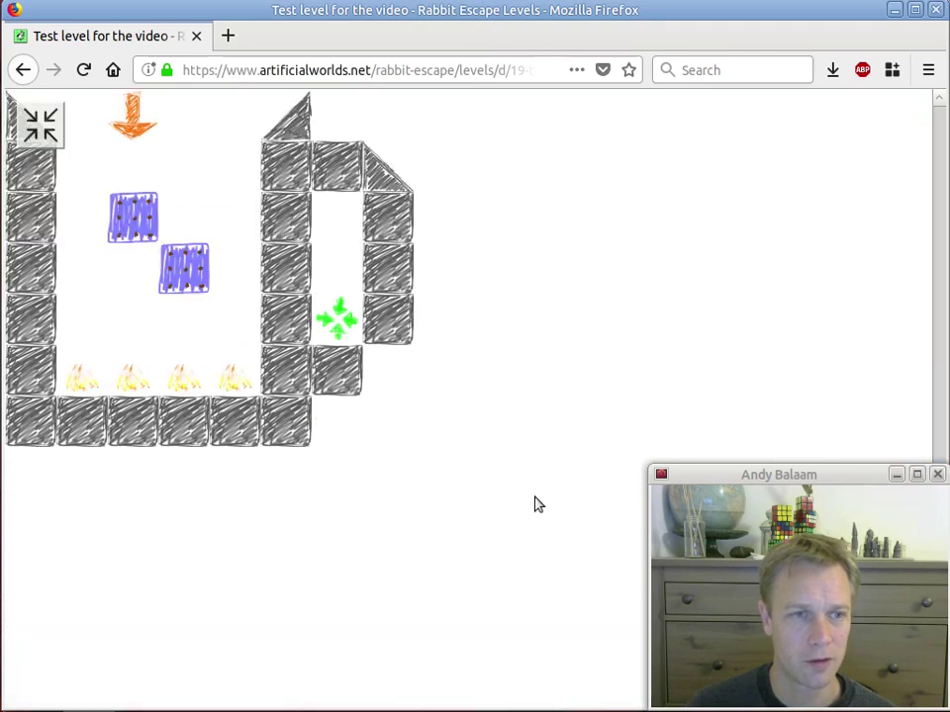
{"action": "left_click", "coordinate": [38, 123]}
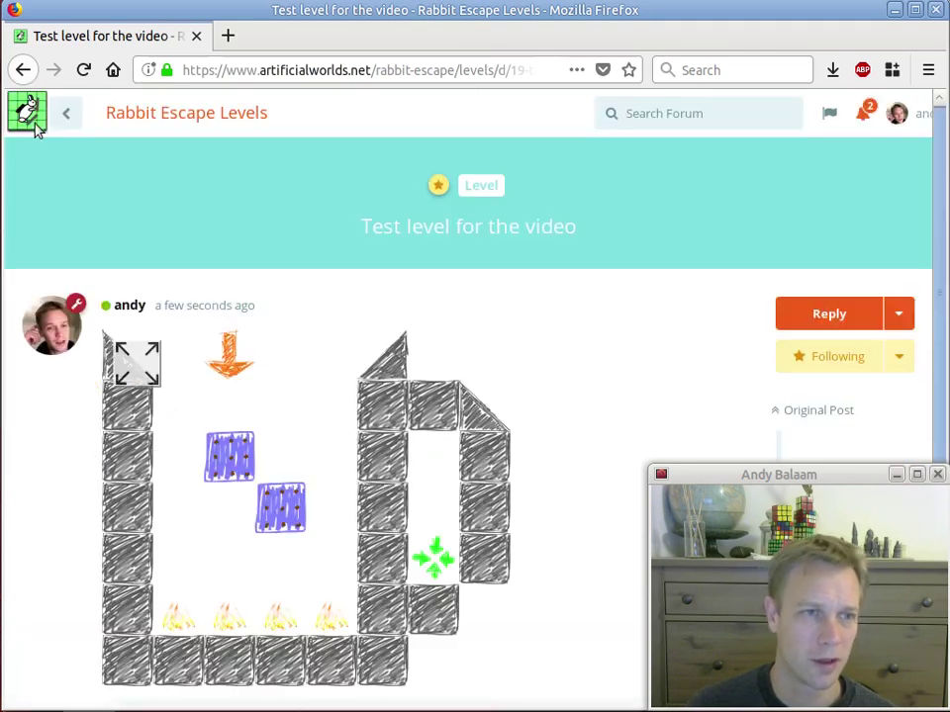
Step: Open and discard an empty reply, then check the line 'I hope this one is fun.' below the level
{"action": "scroll", "coordinate": [596, 433], "scroll_direction": "down", "scroll_amount": 6}
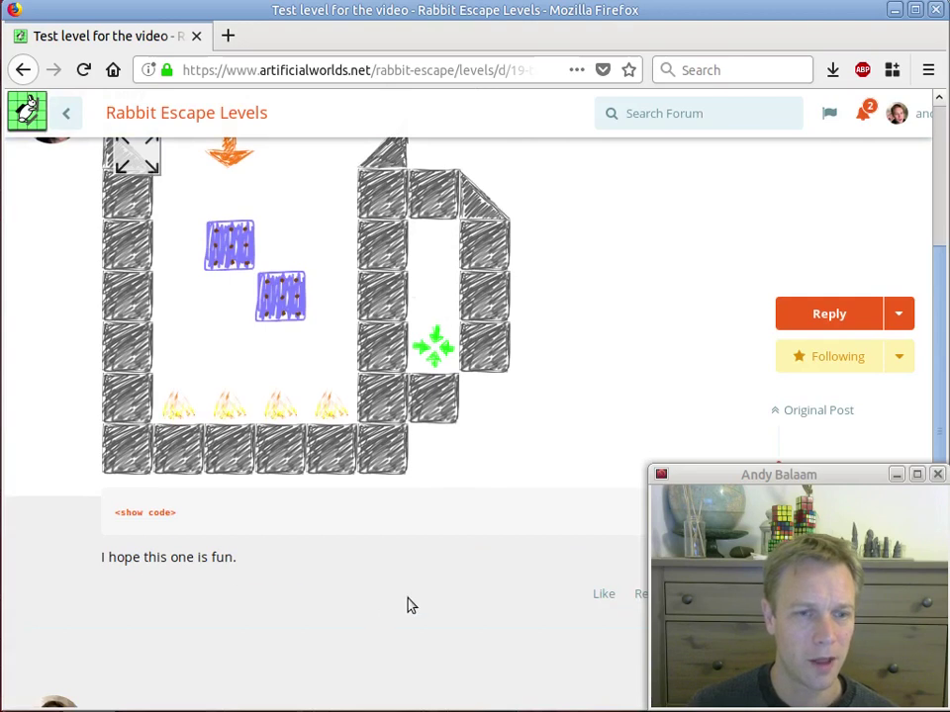
{"action": "left_click", "coordinate": [142, 614]}
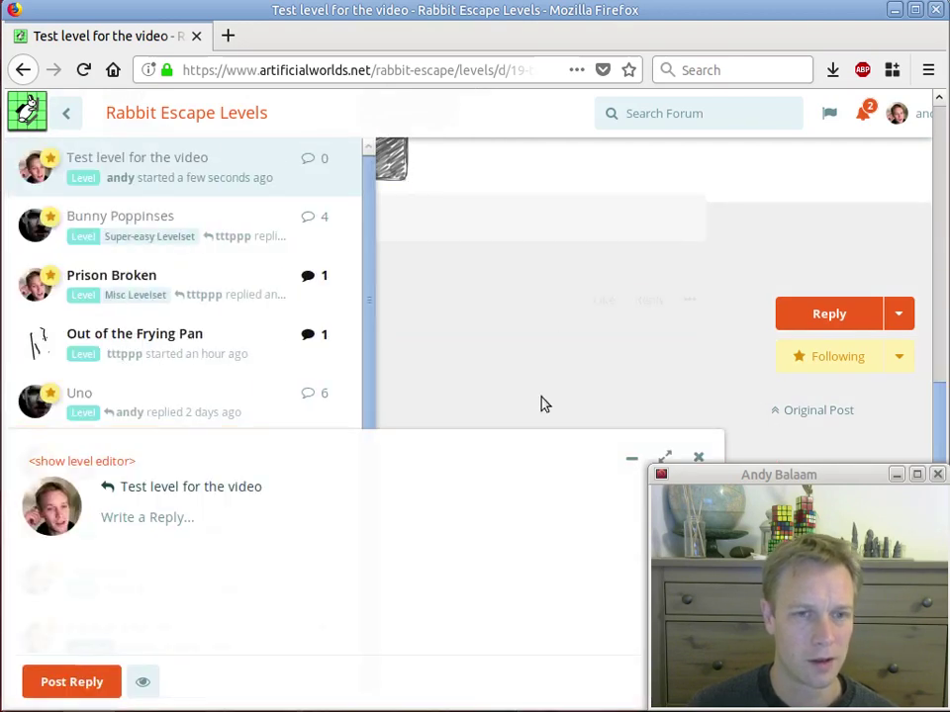
{"action": "left_click", "coordinate": [699, 457]}
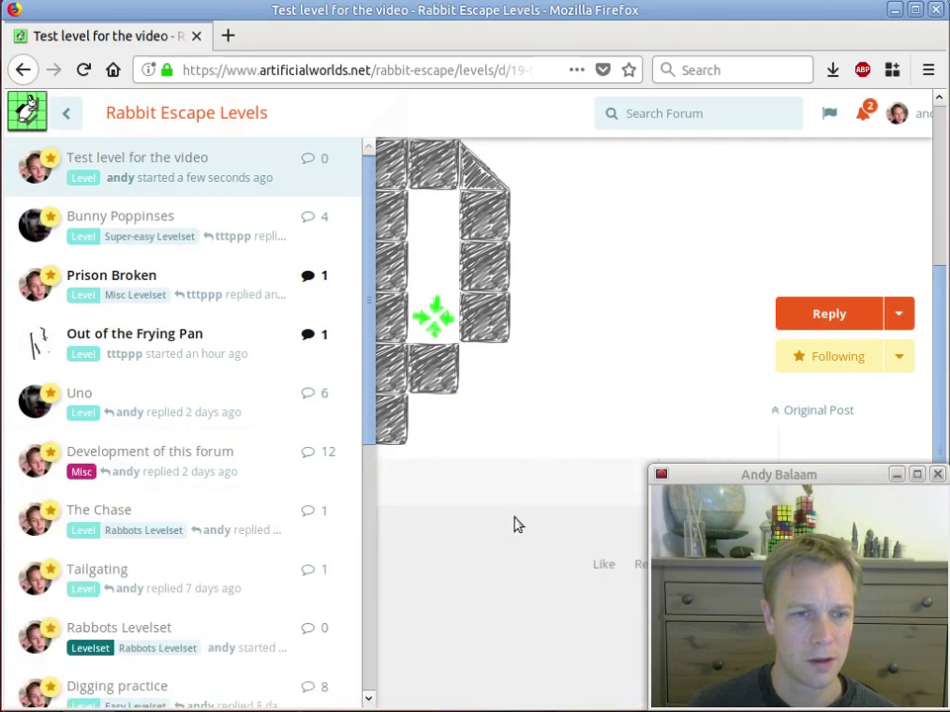
{"action": "scroll", "coordinate": [594, 391], "scroll_direction": "up", "scroll_amount": 3}
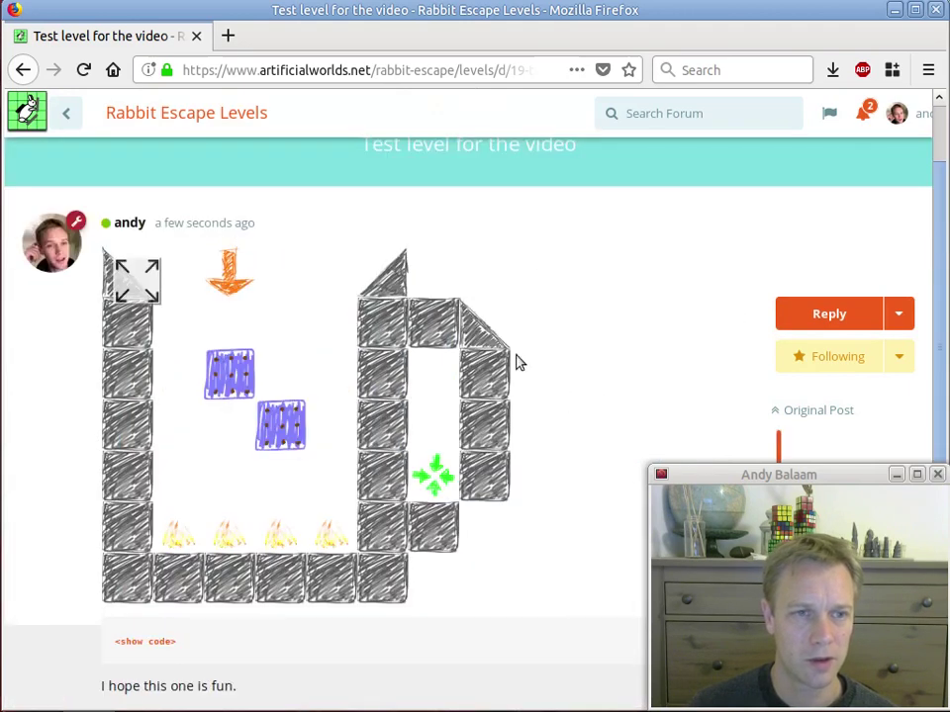
{"action": "scroll", "coordinate": [415, 410], "scroll_direction": "down", "scroll_amount": 1}
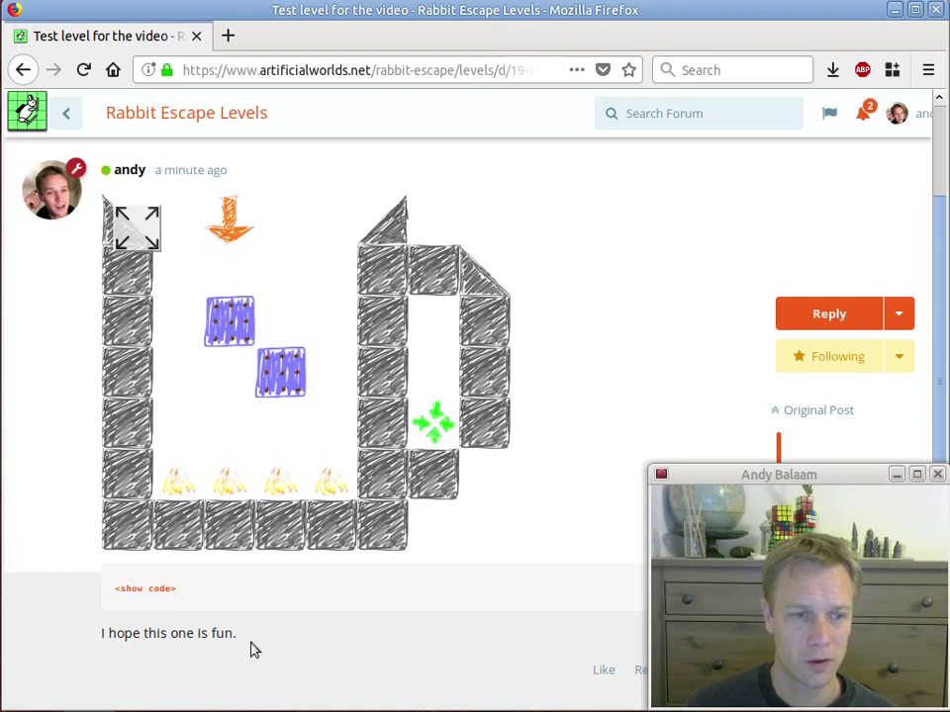
{"action": "left_click_drag", "start_coordinate": [193, 632], "coordinate": [100, 633]}
{"action": "left_click", "coordinate": [162, 629]}
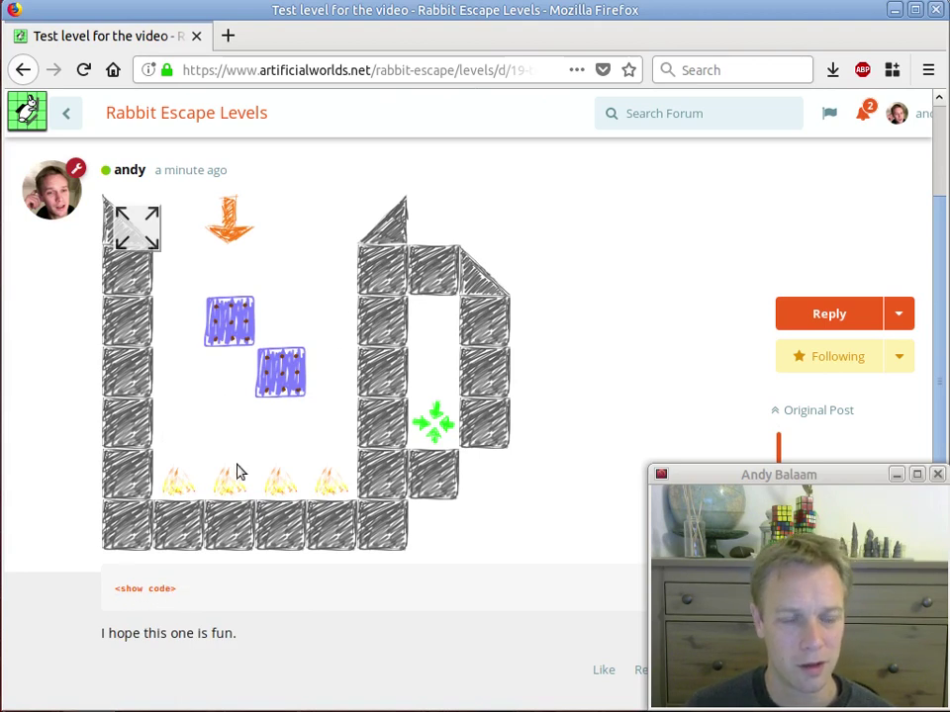
Step: Reveal the test level's code, copy the whole block, and position the new blank Pluma window
{"action": "left_click", "coordinate": [149, 589]}
{"action": "scroll", "coordinate": [419, 501], "scroll_direction": "down", "scroll_amount": 2}
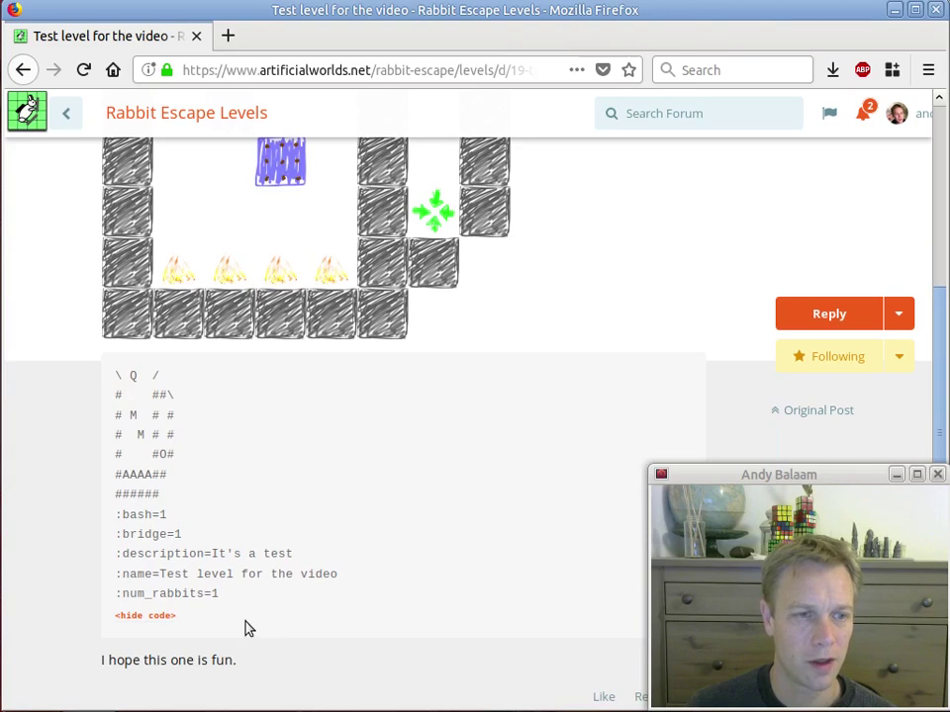
{"action": "left_click_drag", "start_coordinate": [237, 598], "coordinate": [116, 378]}
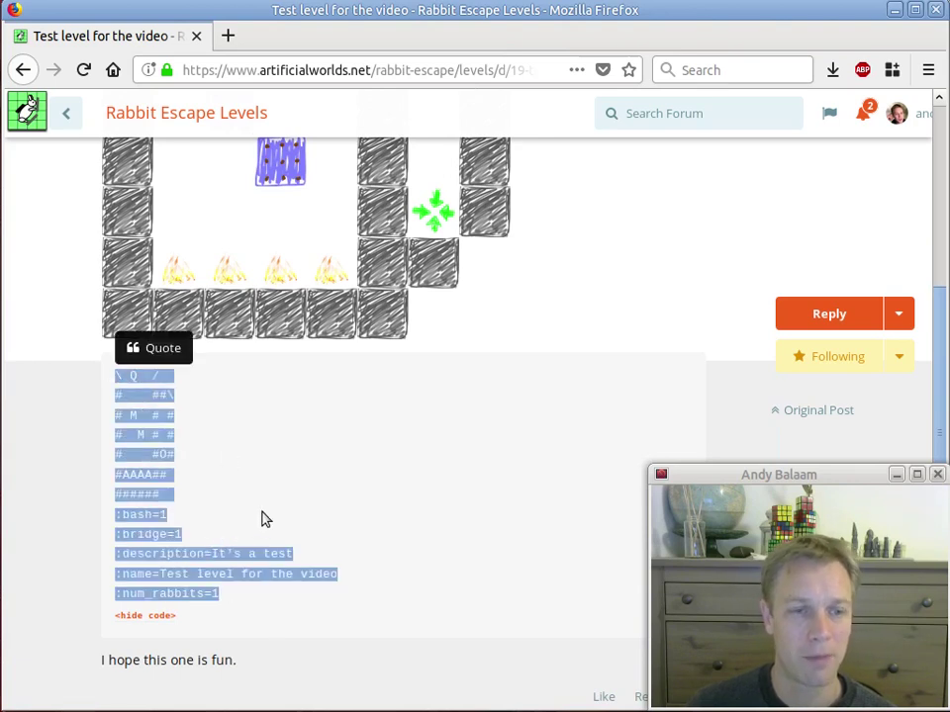
{"action": "right_click", "coordinate": [161, 417]}
{"action": "left_click", "coordinate": [210, 432]}
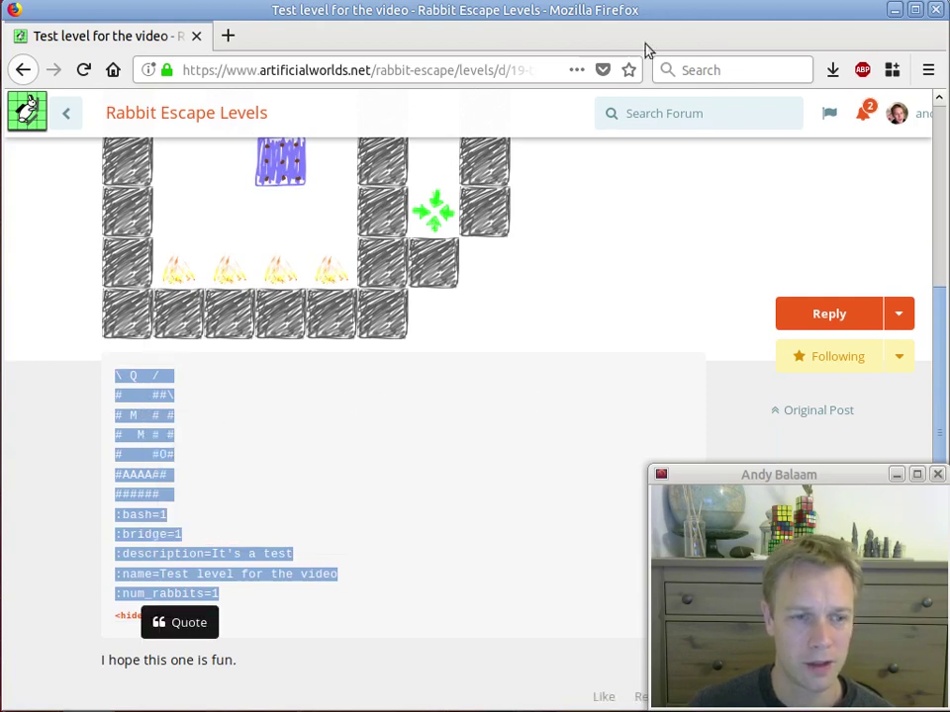
{"action": "left_click_drag", "start_coordinate": [430, 87], "coordinate": [381, 84]}
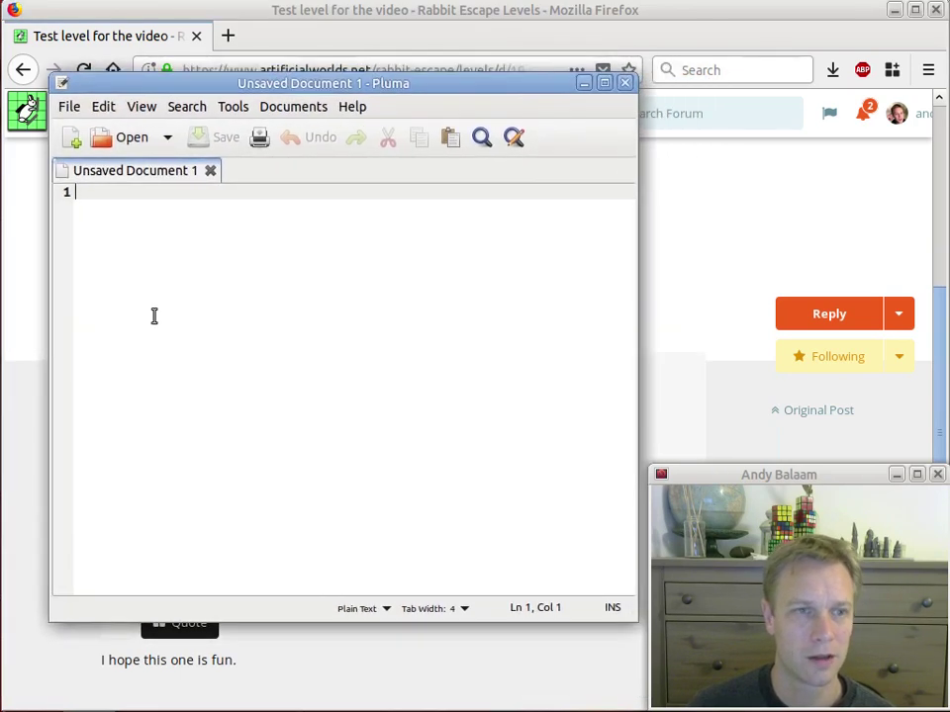
Step: Paste the copied level code into the new document, adding a blank line after num_rabbits=1
{"action": "right_click", "coordinate": [148, 241]}
{"action": "left_click", "coordinate": [238, 307]}
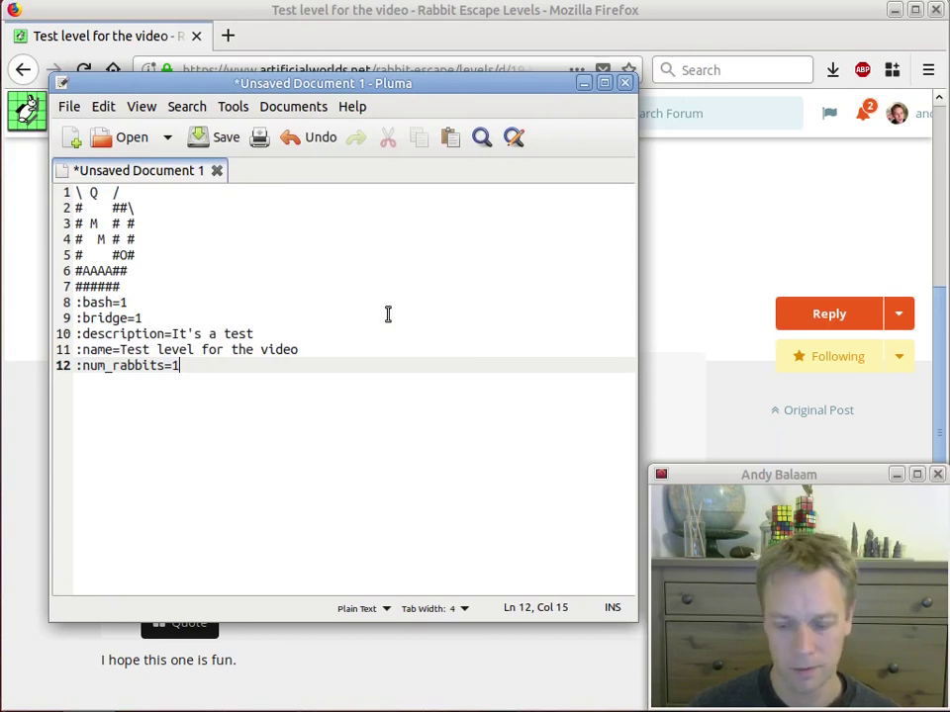
{"action": "key", "text": "Return"}
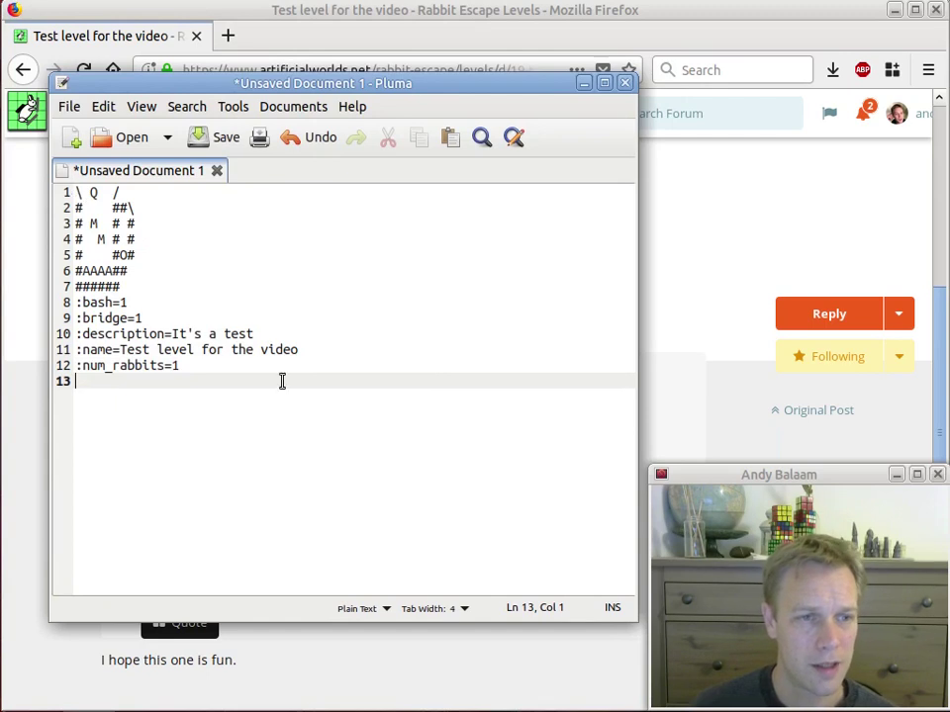
{"action": "left_click_drag", "start_coordinate": [203, 362], "coordinate": [91, 208]}
{"action": "left_click", "coordinate": [178, 236]}
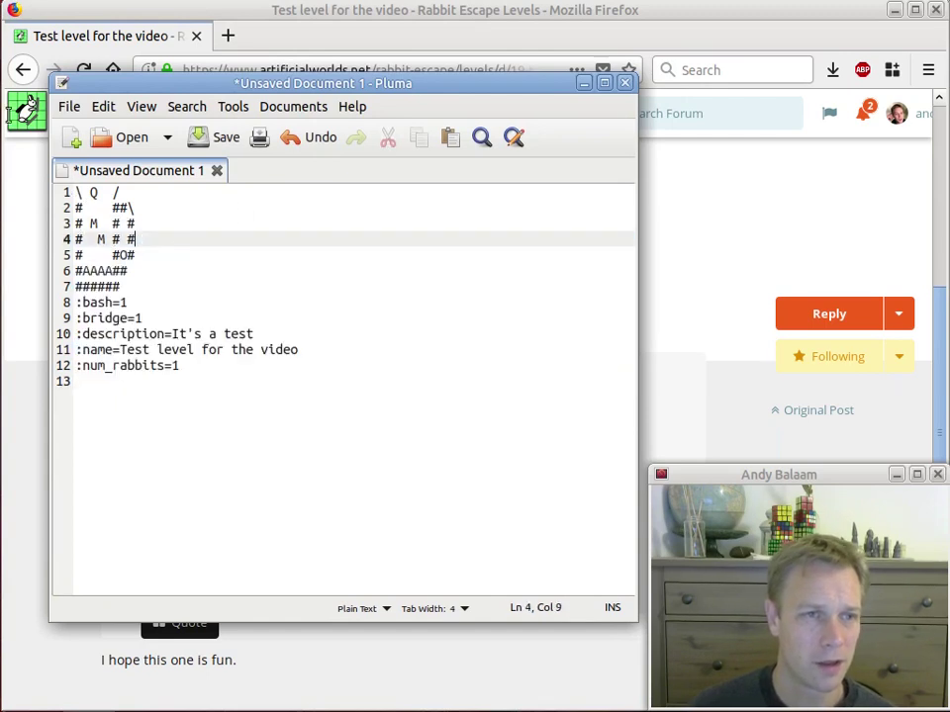
Step: Save the document as Test-level.rel in the Desktop levels folder
{"action": "left_click", "coordinate": [224, 140]}
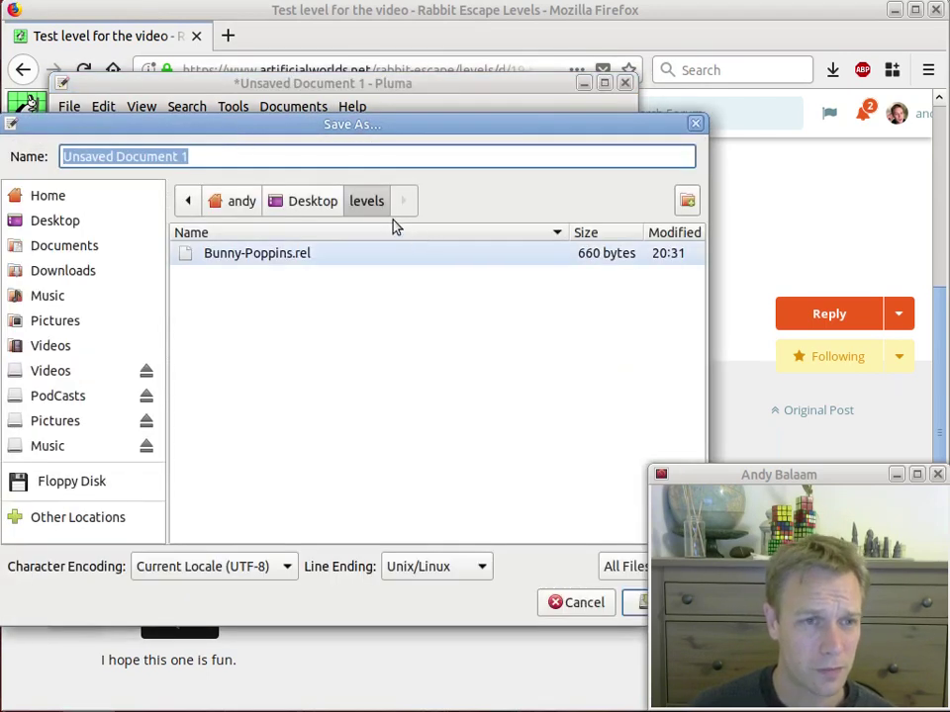
{"action": "left_click", "coordinate": [248, 156]}
{"action": "left_click_drag", "start_coordinate": [248, 156], "coordinate": [58, 148]}
{"action": "type", "text": "Test-level.rel"}
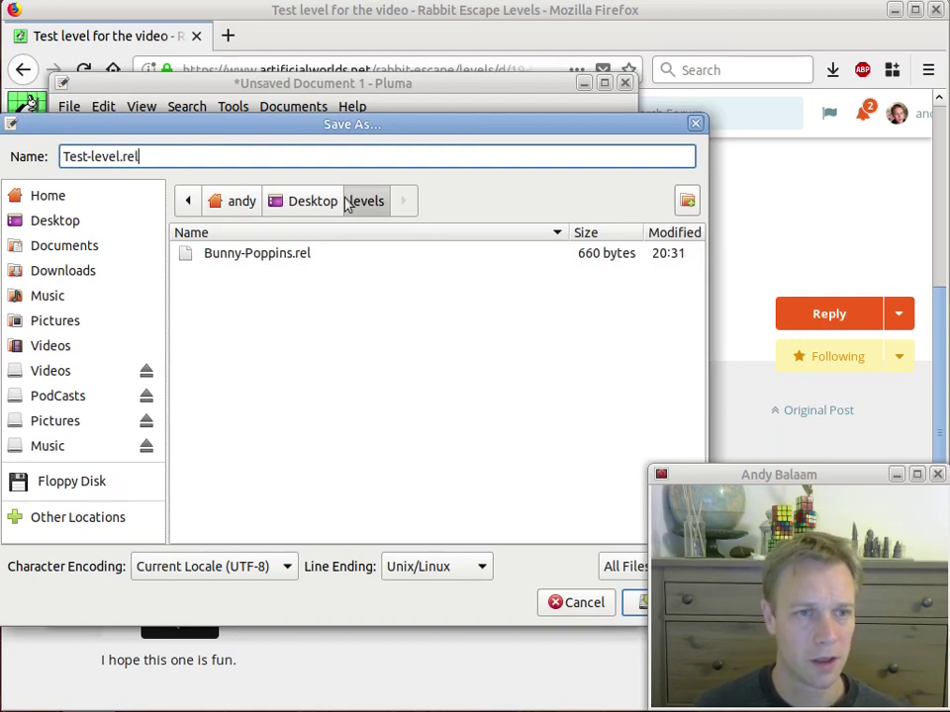
{"action": "left_click", "coordinate": [636, 602]}
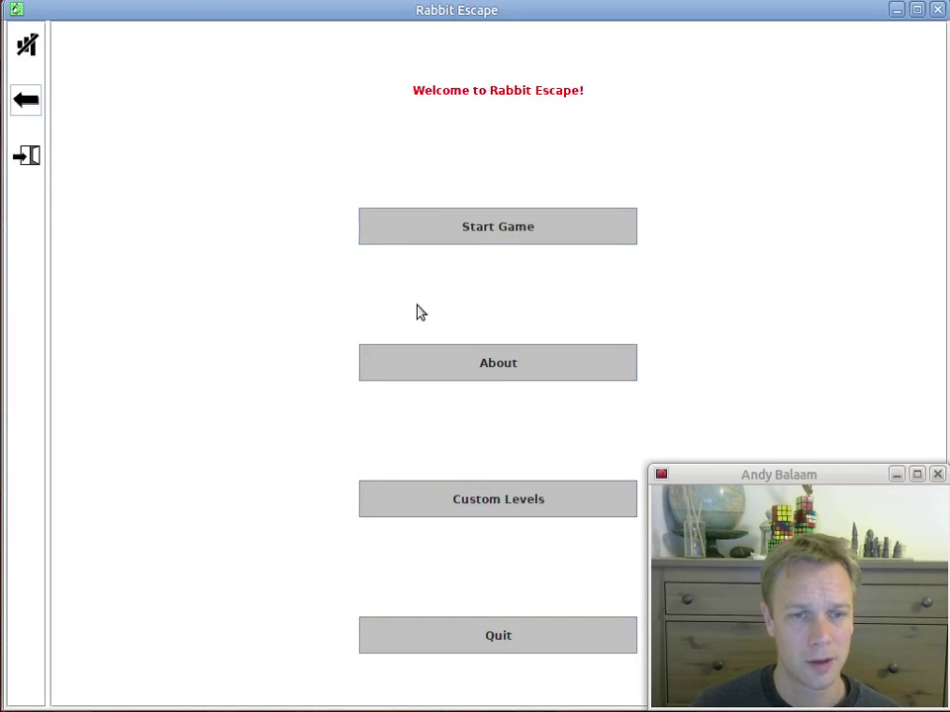
Step: Load Test-level.rel via Custom Levels and move its 'It's a test' intro box aside
{"action": "left_click", "coordinate": [482, 503]}
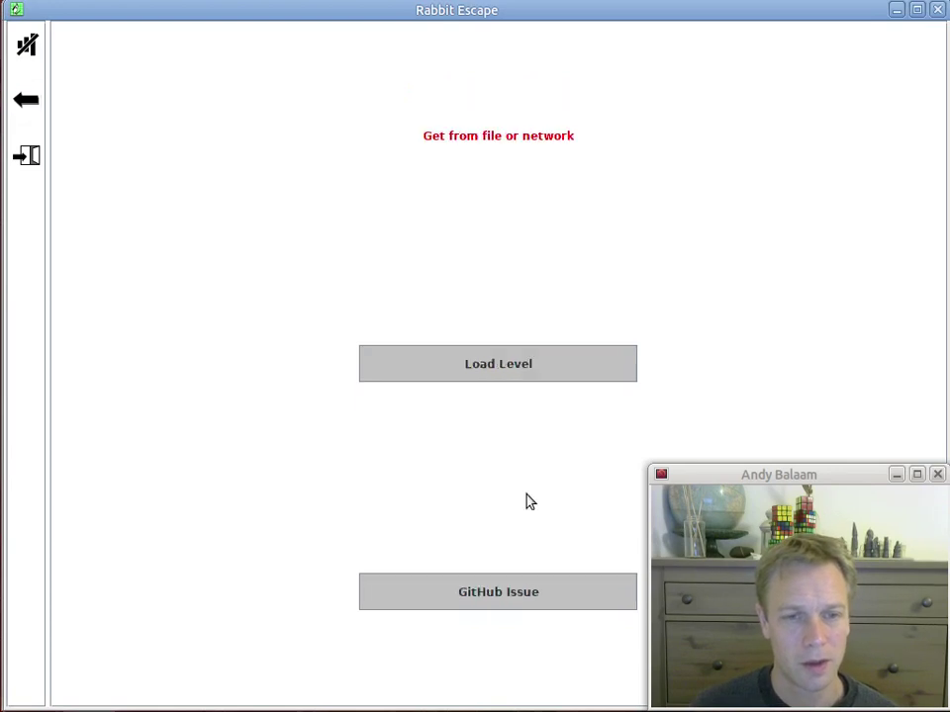
{"action": "left_click", "coordinate": [513, 368]}
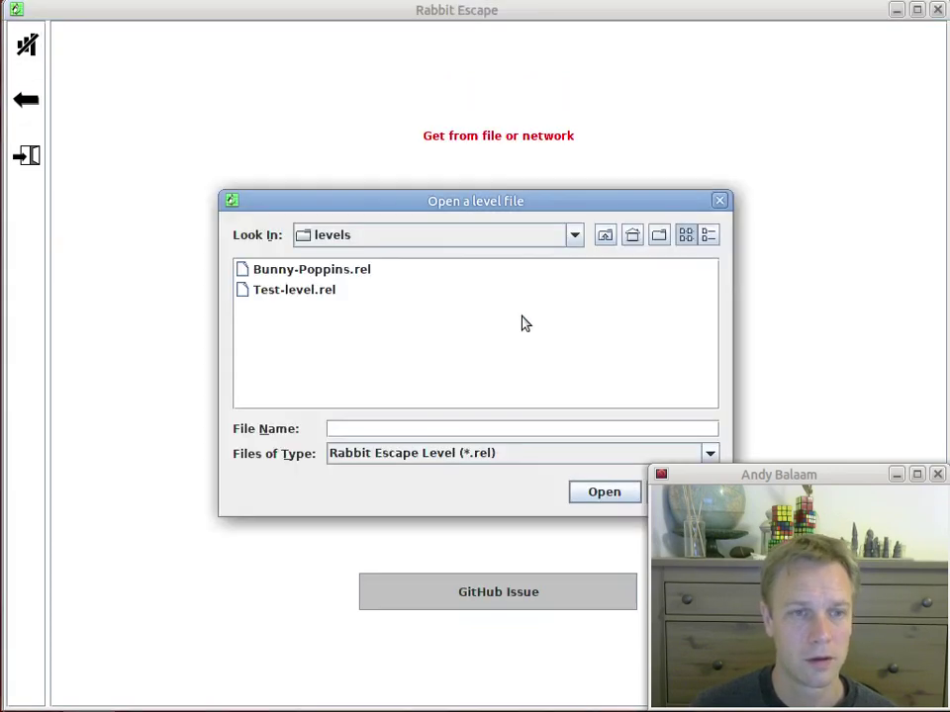
{"action": "left_click_drag", "start_coordinate": [545, 205], "coordinate": [448, 127]}
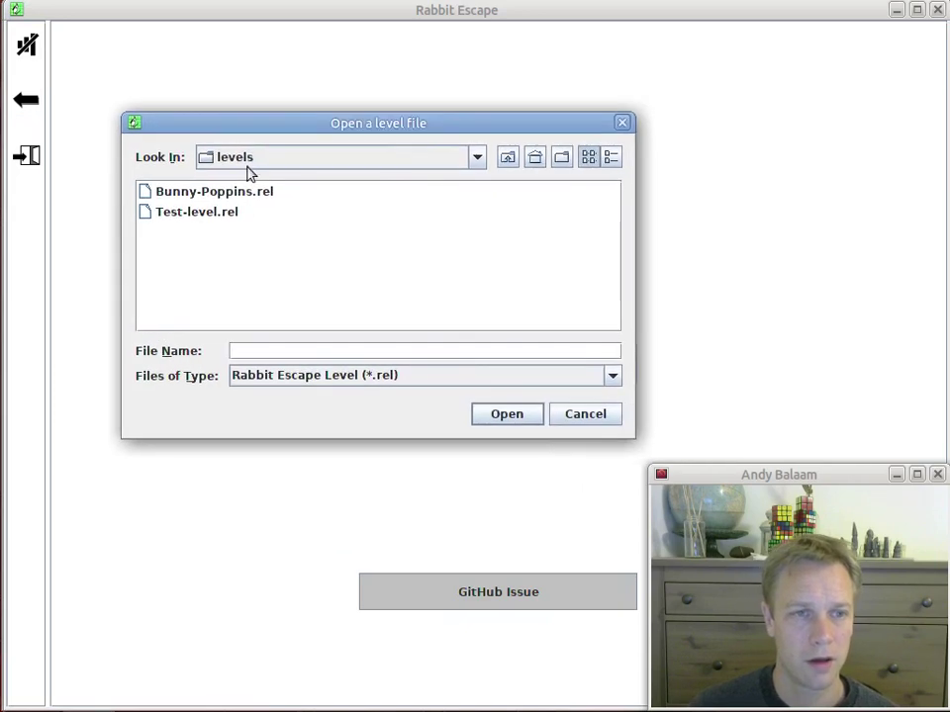
{"action": "left_click", "coordinate": [220, 218]}
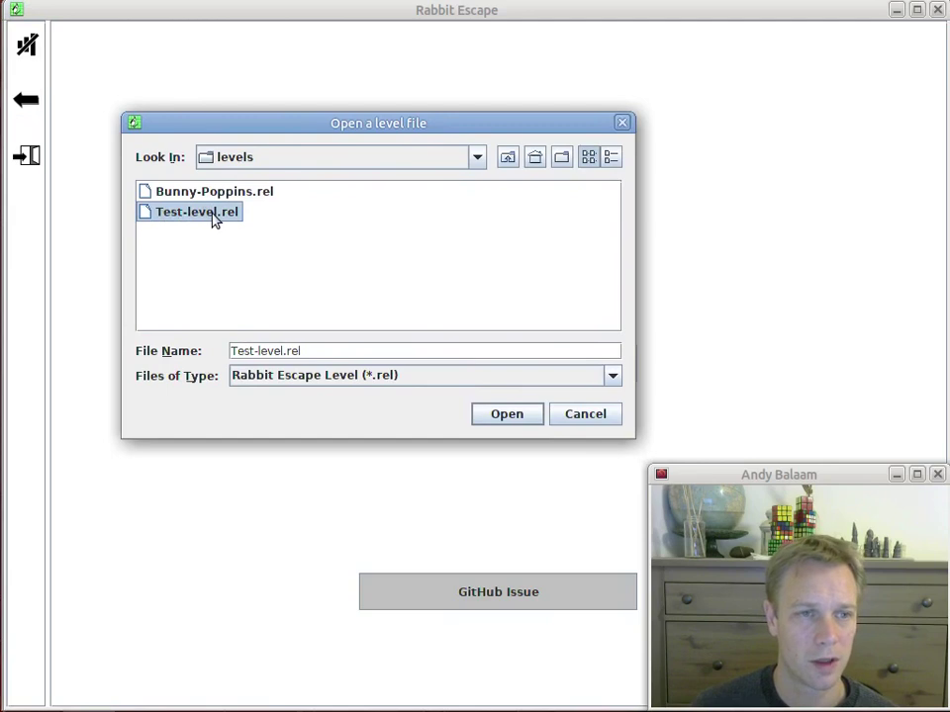
{"action": "left_click", "coordinate": [509, 415]}
{"action": "left_click_drag", "start_coordinate": [498, 305], "coordinate": [752, 102]}
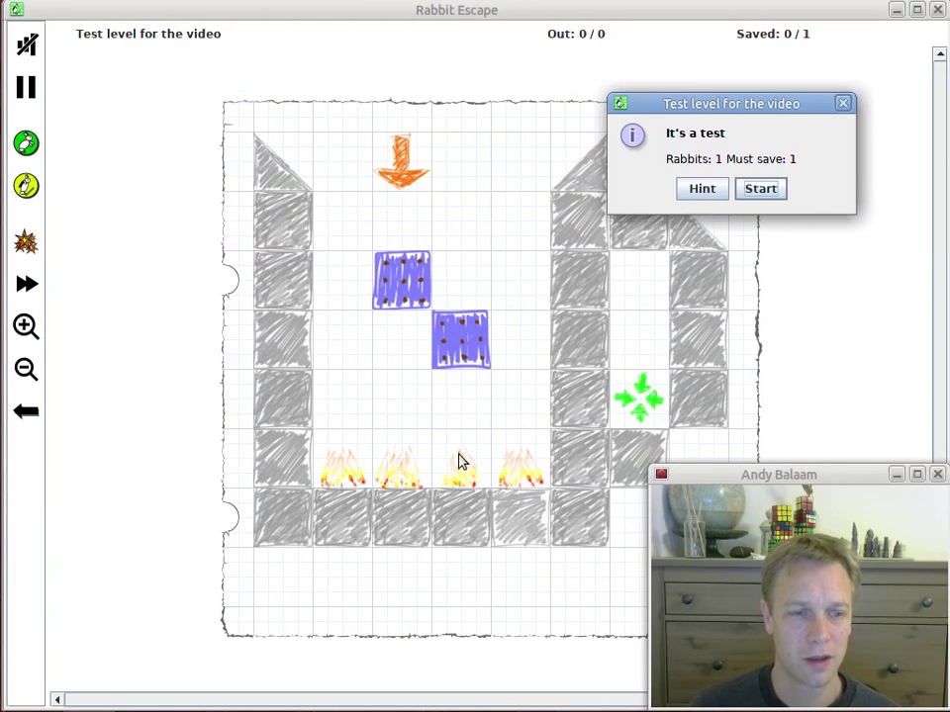
Step: Start the test level and save its rabbit with a bridge then a bash, dismissing You won!
{"action": "left_click", "coordinate": [762, 189]}
{"action": "left_click", "coordinate": [25, 185]}
{"action": "left_click", "coordinate": [460, 280]}
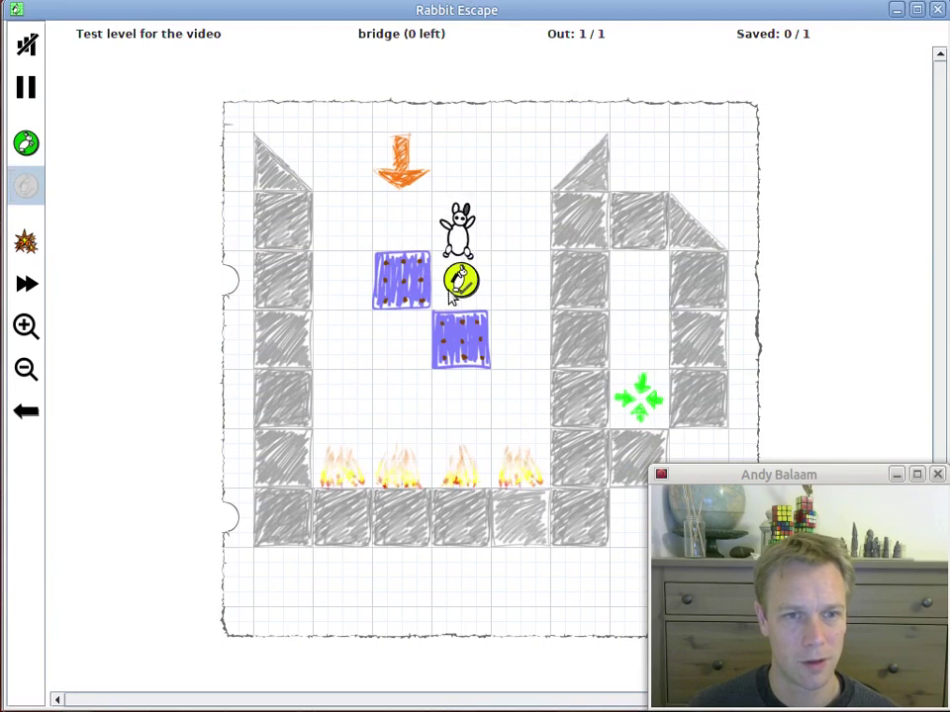
{"action": "left_click", "coordinate": [25, 87]}
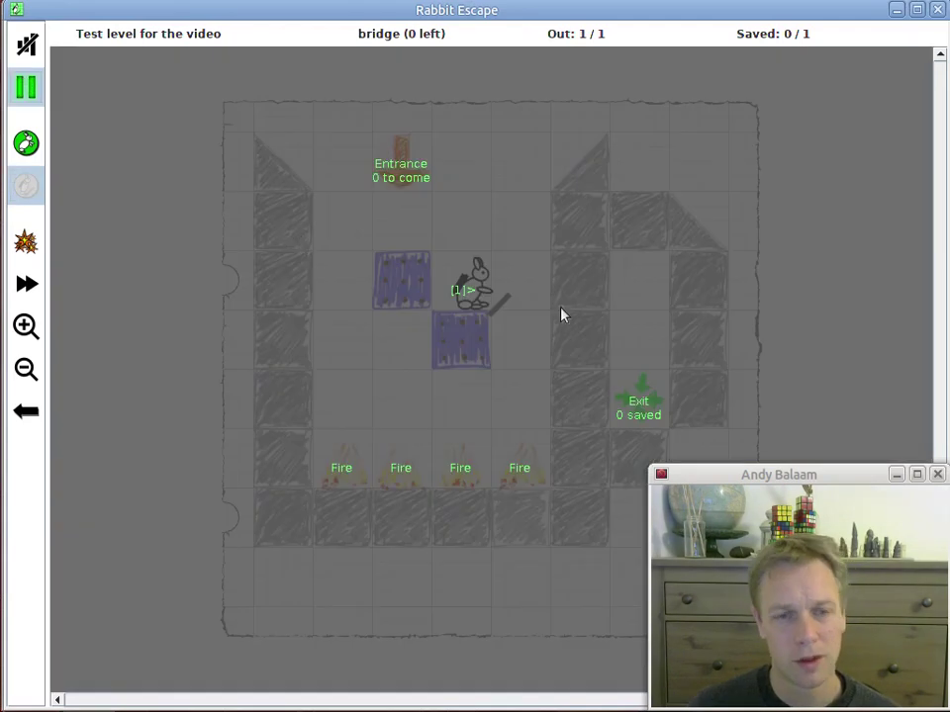
{"action": "left_click", "coordinate": [27, 141]}
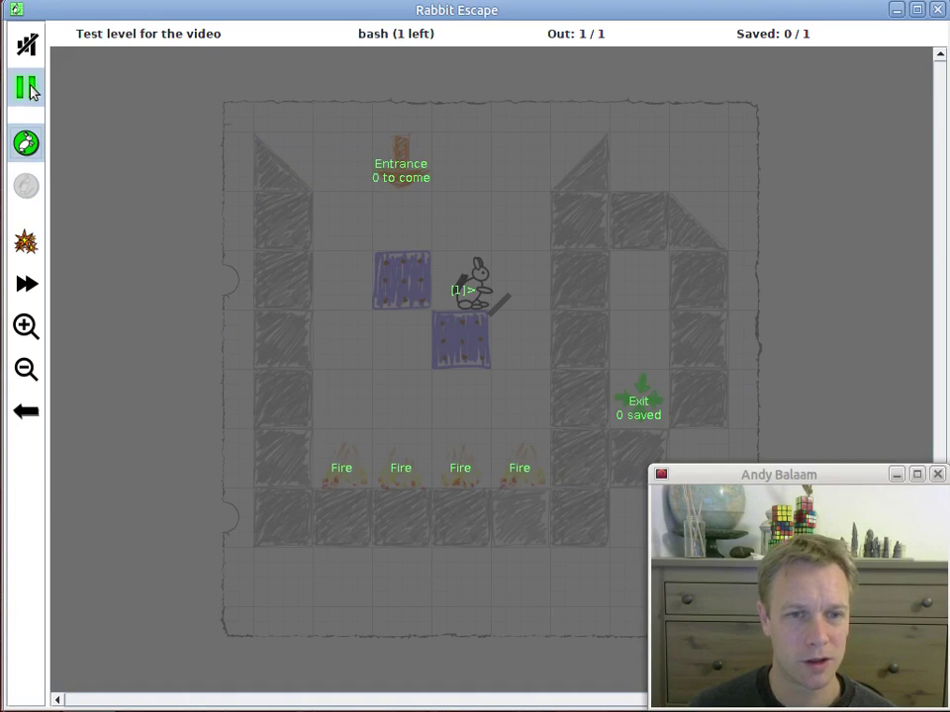
{"action": "left_click", "coordinate": [27, 88]}
{"action": "left_click", "coordinate": [529, 287]}
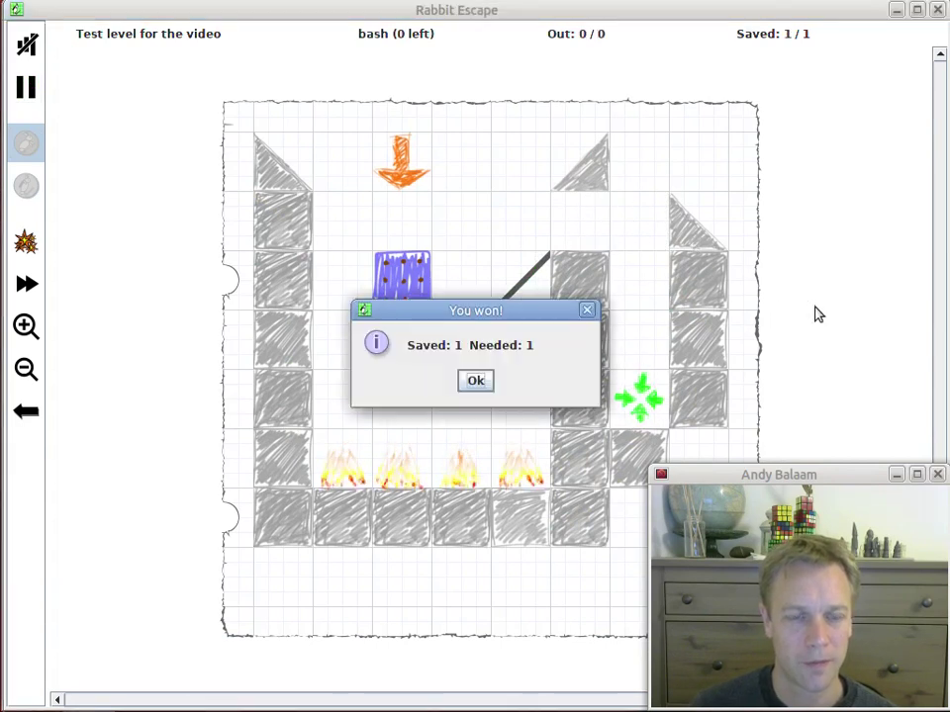
{"action": "left_click", "coordinate": [476, 381]}
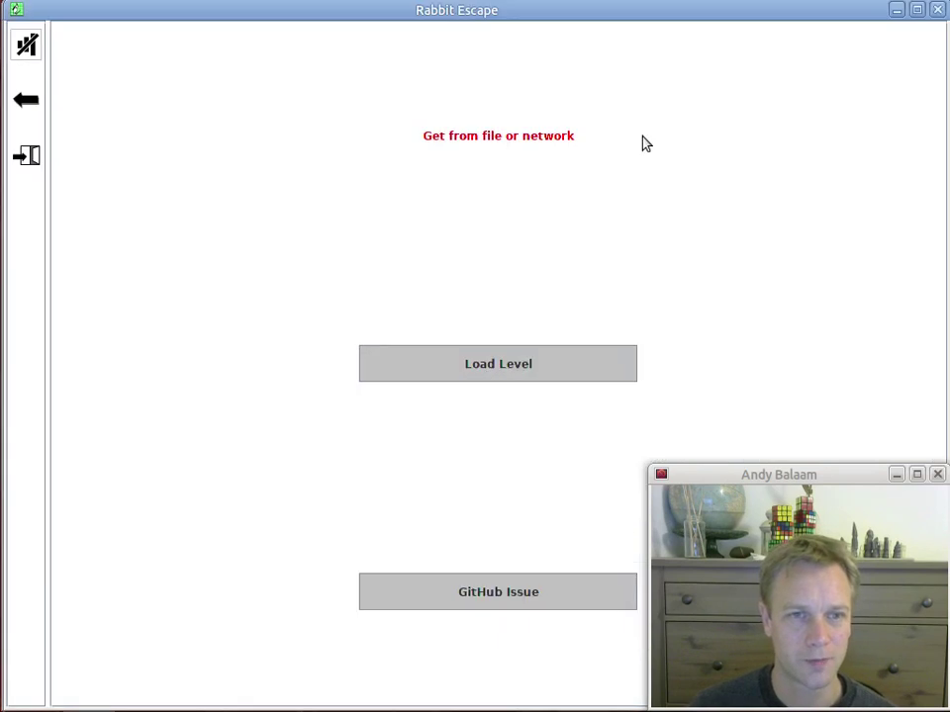
Step: Open and cancel the Load Level file picker, then return to the main menu and the forum
{"action": "left_click", "coordinate": [37, 98]}
{"action": "left_click", "coordinate": [487, 486]}
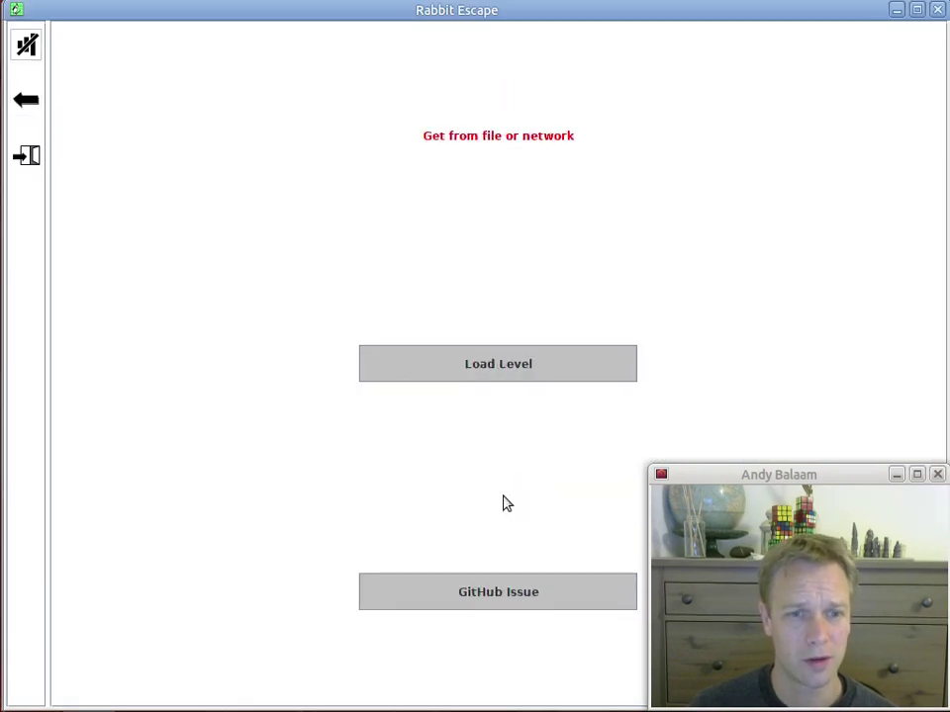
{"action": "left_click", "coordinate": [505, 368]}
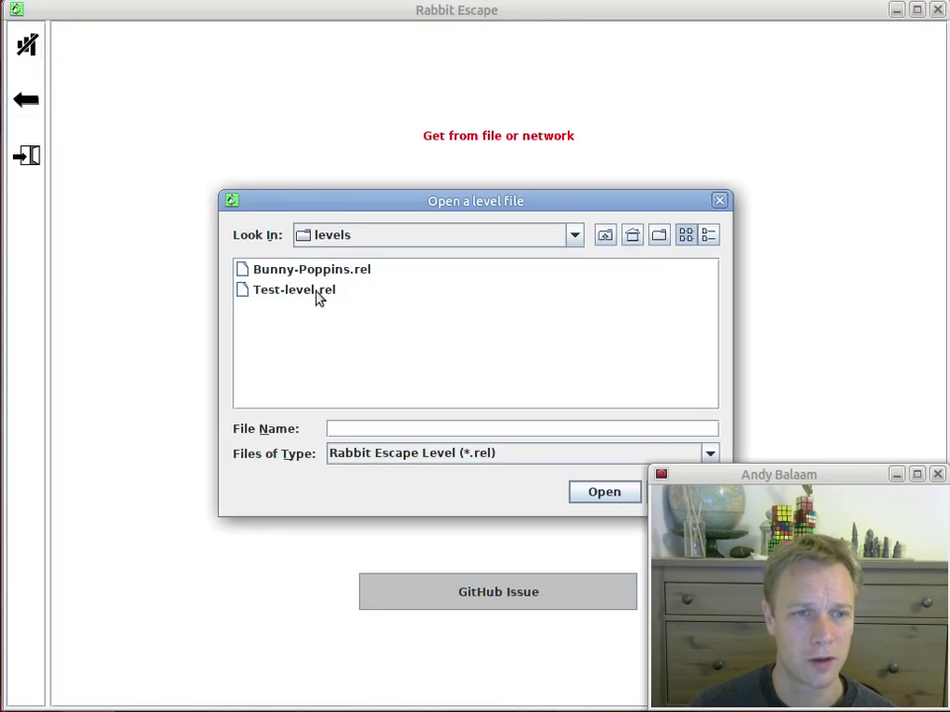
{"action": "left_click_drag", "start_coordinate": [560, 192], "coordinate": [527, 168]}
{"action": "left_click", "coordinate": [633, 474]}
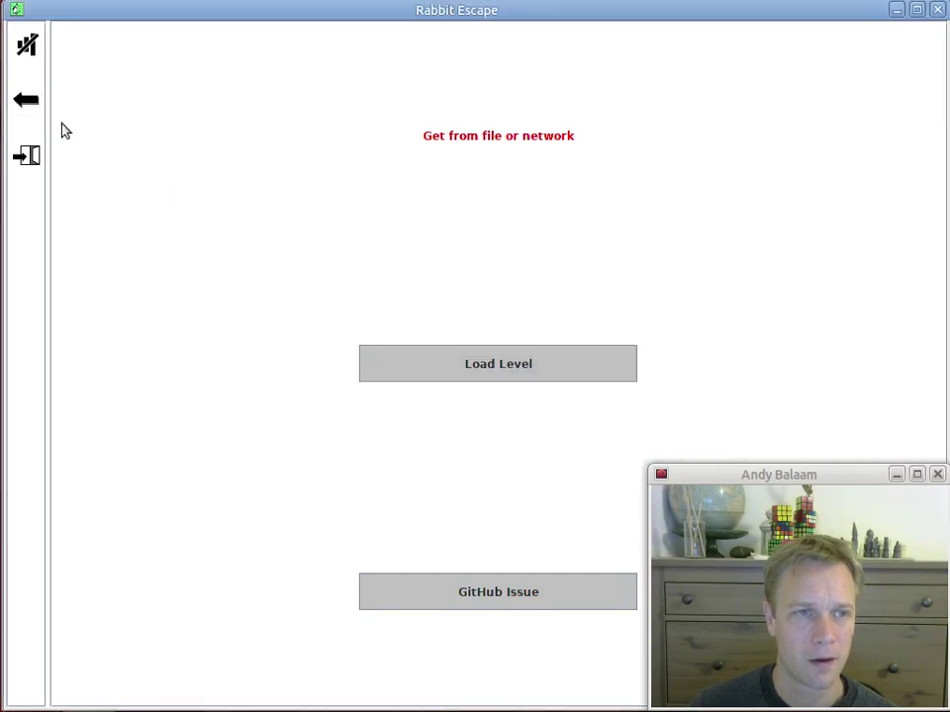
{"action": "left_click", "coordinate": [29, 99]}
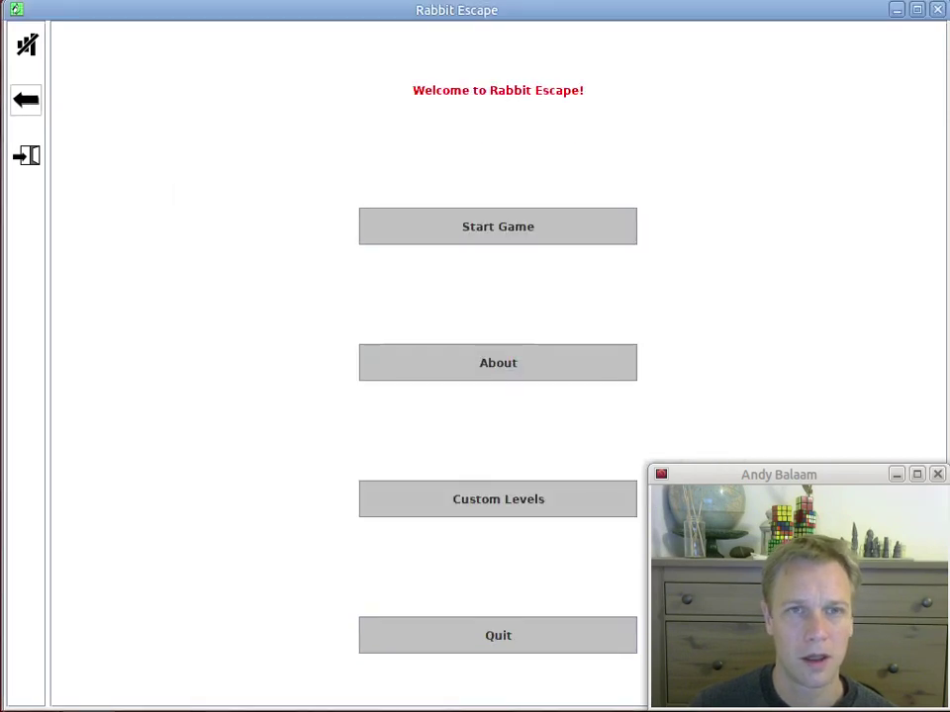
{"action": "key", "text": "alt+Tab"}
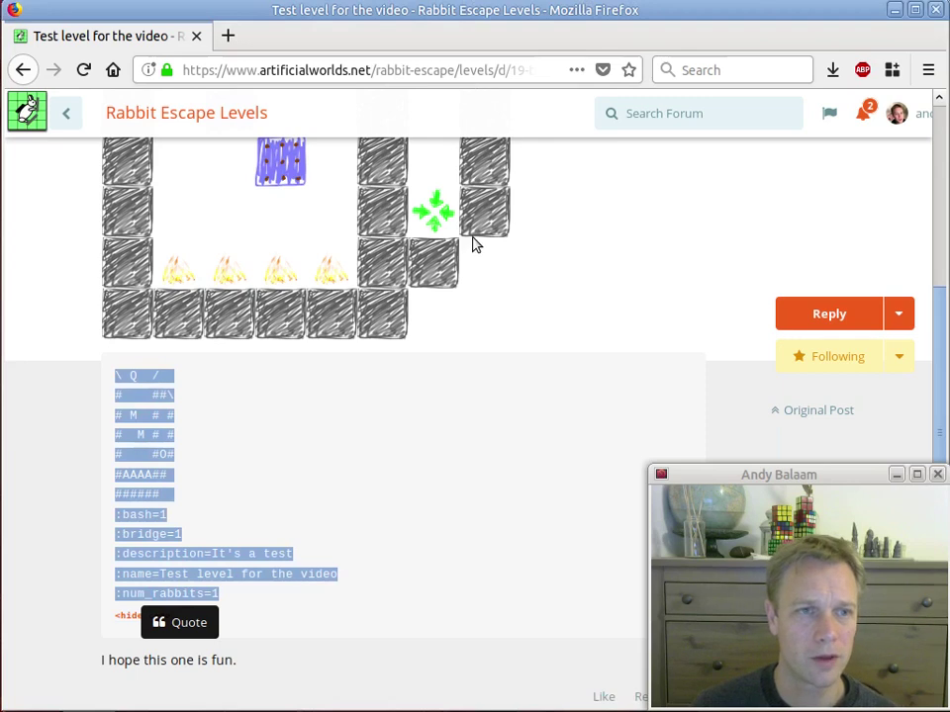
Step: Hide the test level's code and open the Bunny Poppinses topic from the topic list
{"action": "scroll", "coordinate": [475, 258], "scroll_direction": "up", "scroll_amount": 5}
{"action": "scroll", "coordinate": [485, 270], "scroll_direction": "up", "scroll_amount": 1}
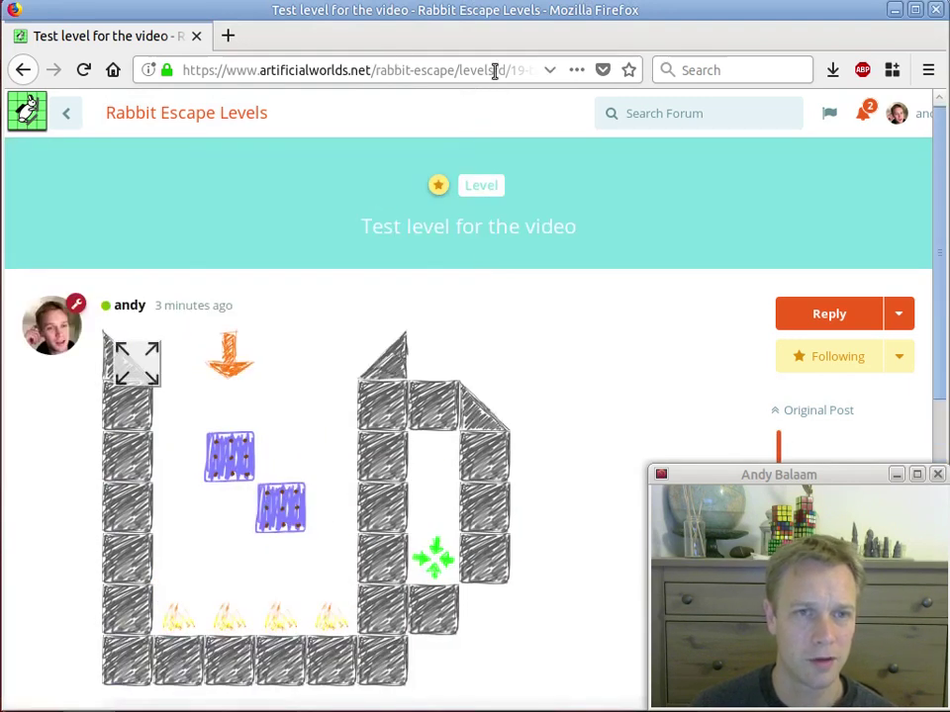
{"action": "scroll", "coordinate": [314, 360], "scroll_direction": "down", "scroll_amount": 5}
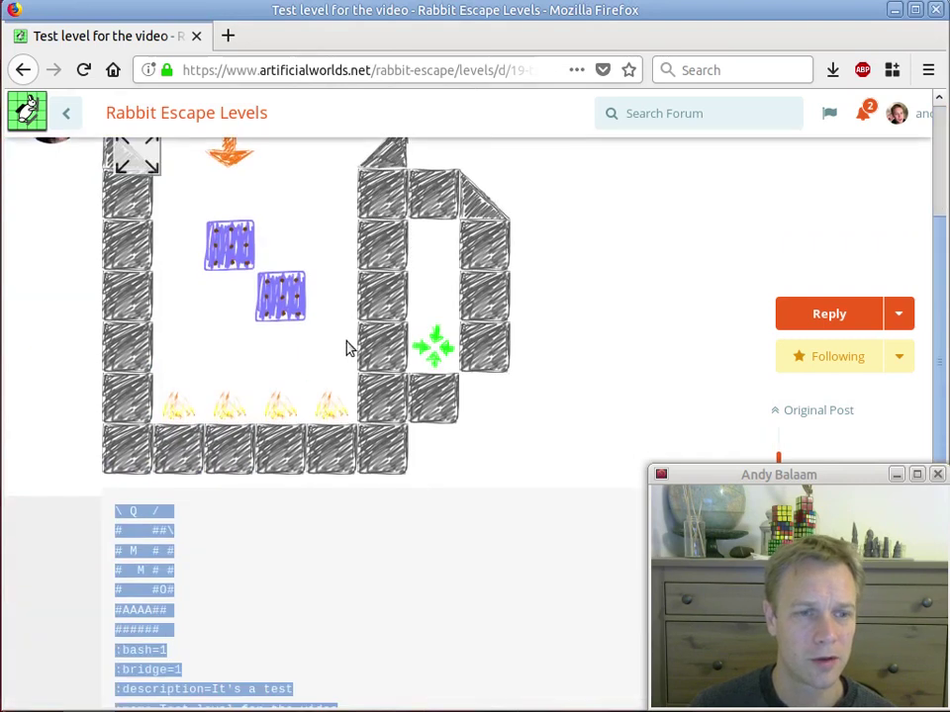
{"action": "left_click", "coordinate": [137, 551]}
{"action": "left_click", "coordinate": [134, 541]}
{"action": "left_click", "coordinate": [68, 113]}
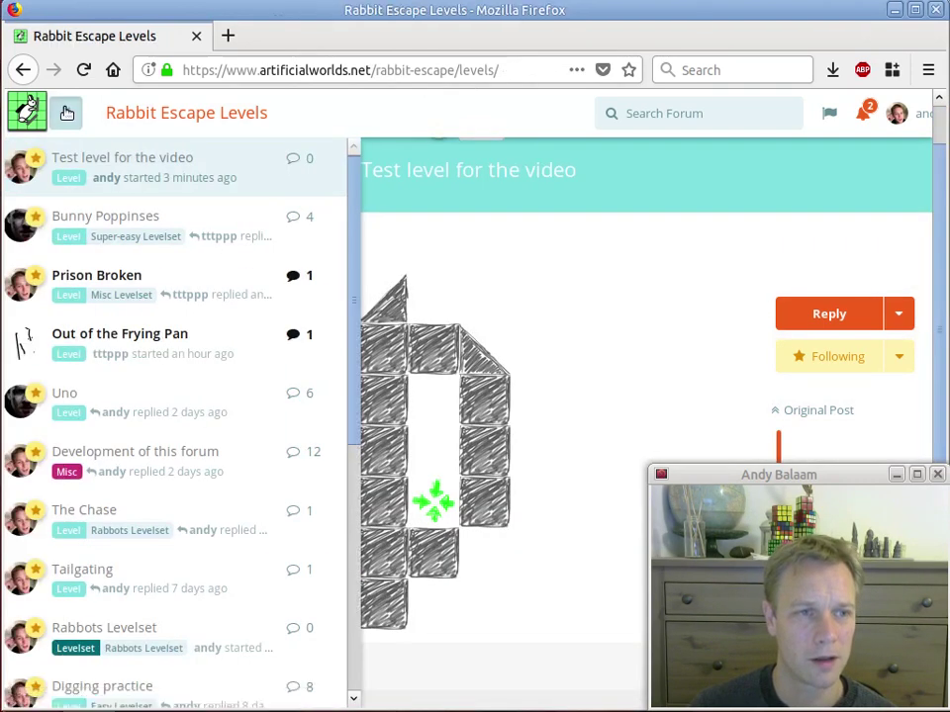
{"action": "scroll", "coordinate": [469, 276], "scroll_direction": "up", "scroll_amount": 10}
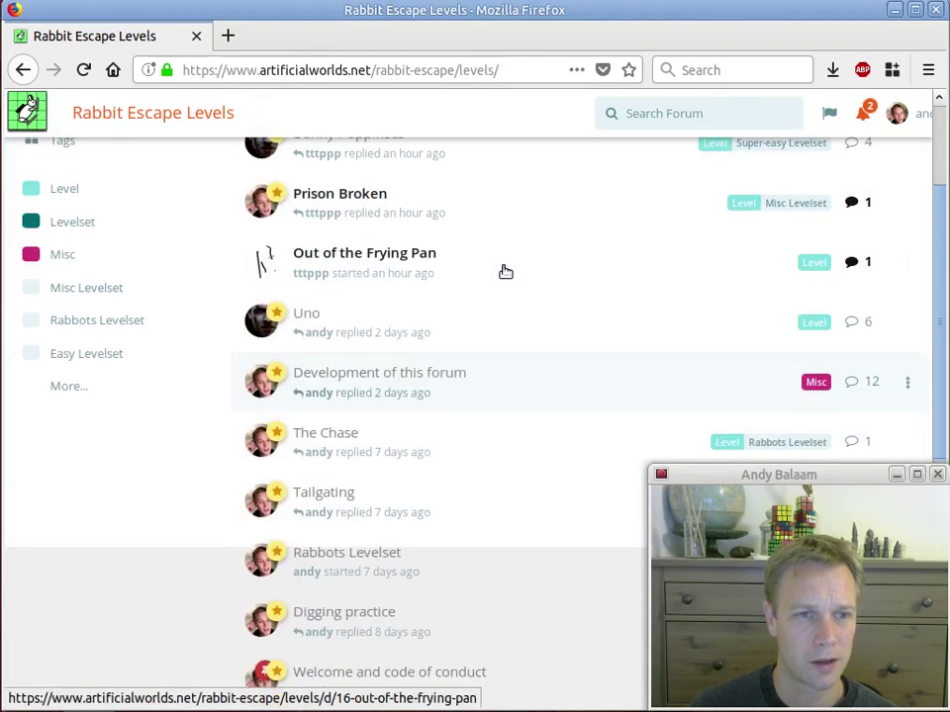
{"action": "left_click", "coordinate": [395, 294]}
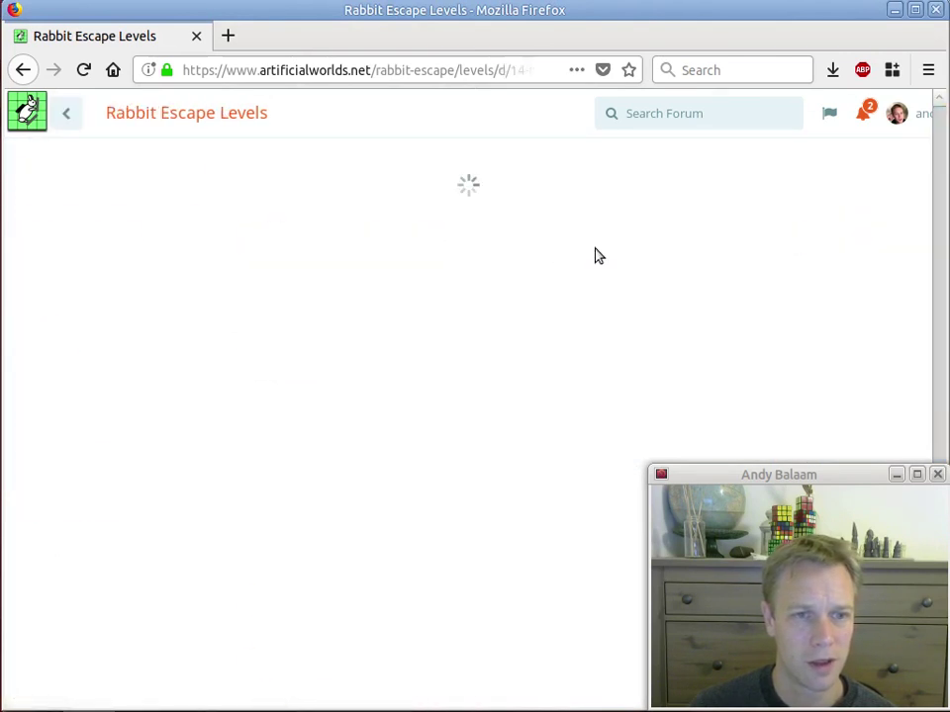
Step: Reveal the Bunny Poppinses level code, copy the whole block, and return to Pluma
{"action": "scroll", "coordinate": [485, 330], "scroll_direction": "up", "scroll_amount": 8}
{"action": "scroll", "coordinate": [481, 328], "scroll_direction": "up", "scroll_amount": 3}
{"action": "scroll", "coordinate": [481, 328], "scroll_direction": "down", "scroll_amount": 1}
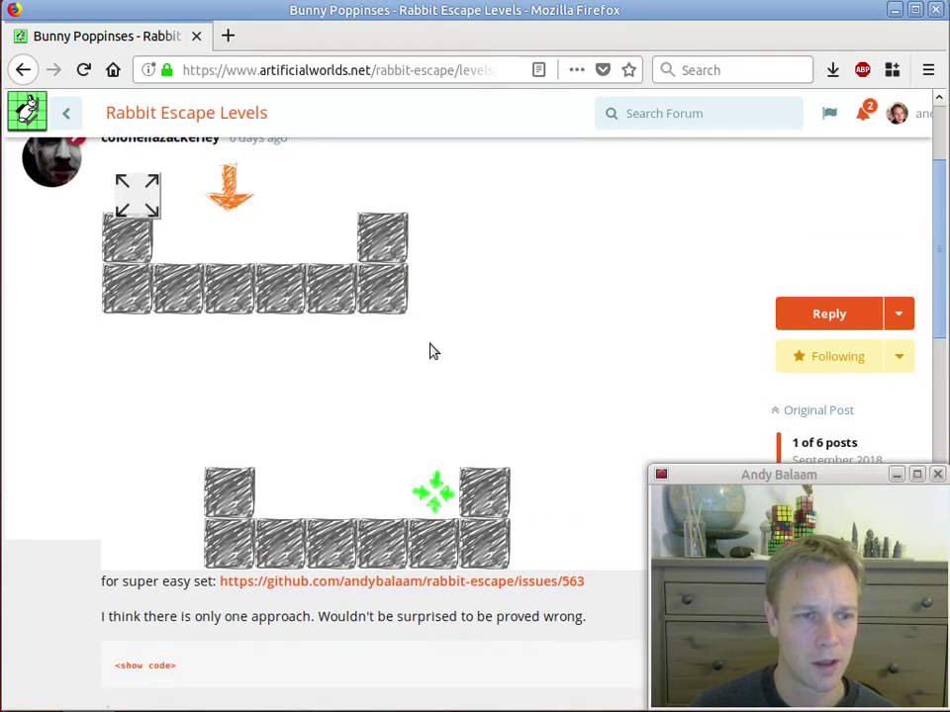
{"action": "scroll", "coordinate": [427, 362], "scroll_direction": "down", "scroll_amount": 3}
{"action": "left_click", "coordinate": [146, 401]}
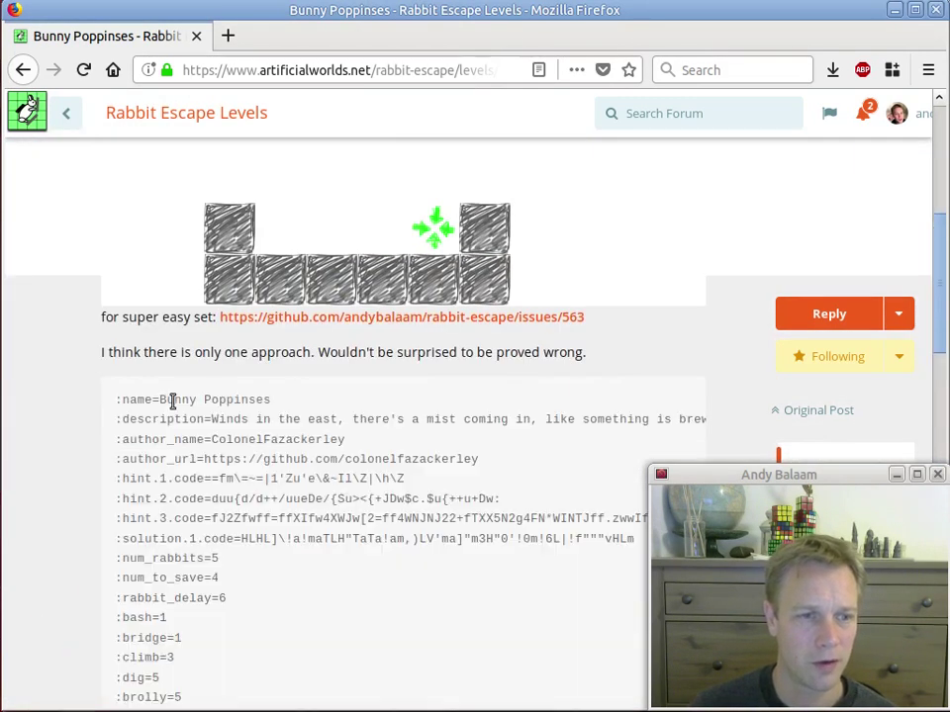
{"action": "scroll", "coordinate": [246, 434], "scroll_direction": "down", "scroll_amount": 3}
{"action": "scroll", "coordinate": [207, 643], "scroll_direction": "down", "scroll_amount": 2}
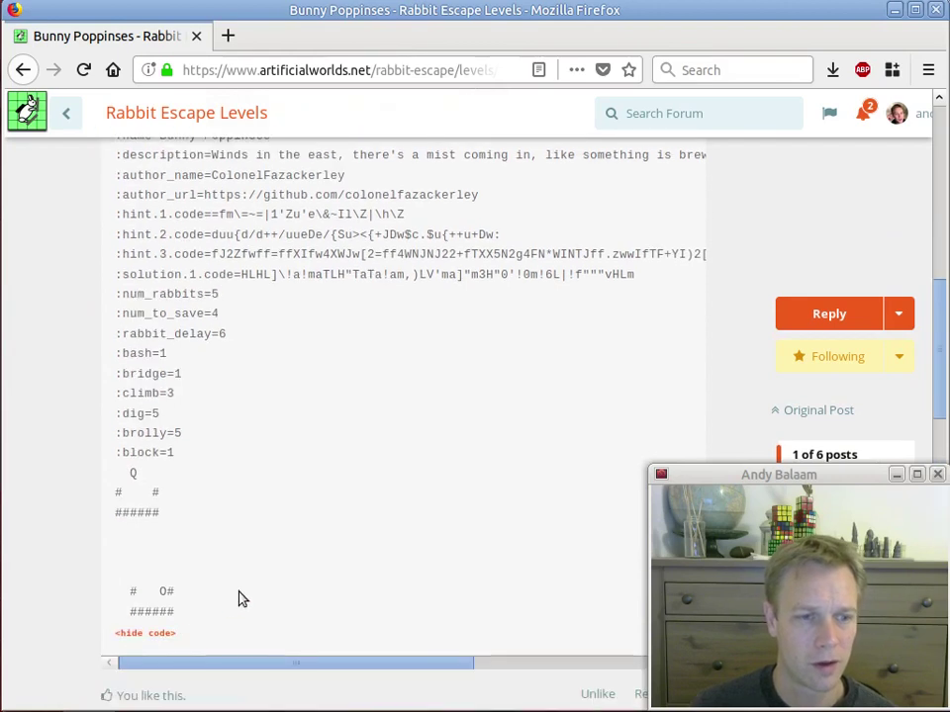
{"action": "scroll", "coordinate": [222, 613], "scroll_direction": "up", "scroll_amount": 1}
{"action": "left_click_drag", "start_coordinate": [181, 669], "coordinate": [114, 184]}
{"action": "right_click", "coordinate": [170, 202]}
{"action": "left_click", "coordinate": [265, 213]}
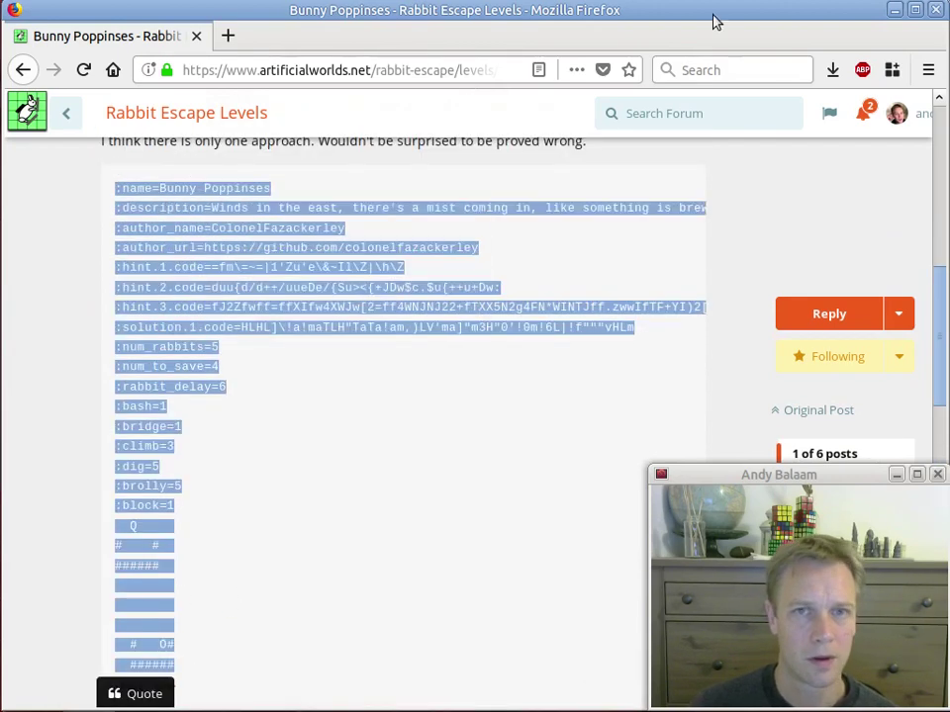
{"action": "key", "text": "alt+Tab"}
Step: Paste the copied Bunny Poppinses level code into a new blank Pluma document
{"action": "left_click", "coordinate": [84, 134]}
{"action": "left_click", "coordinate": [56, 153]}
{"action": "left_click", "coordinate": [574, 603]}
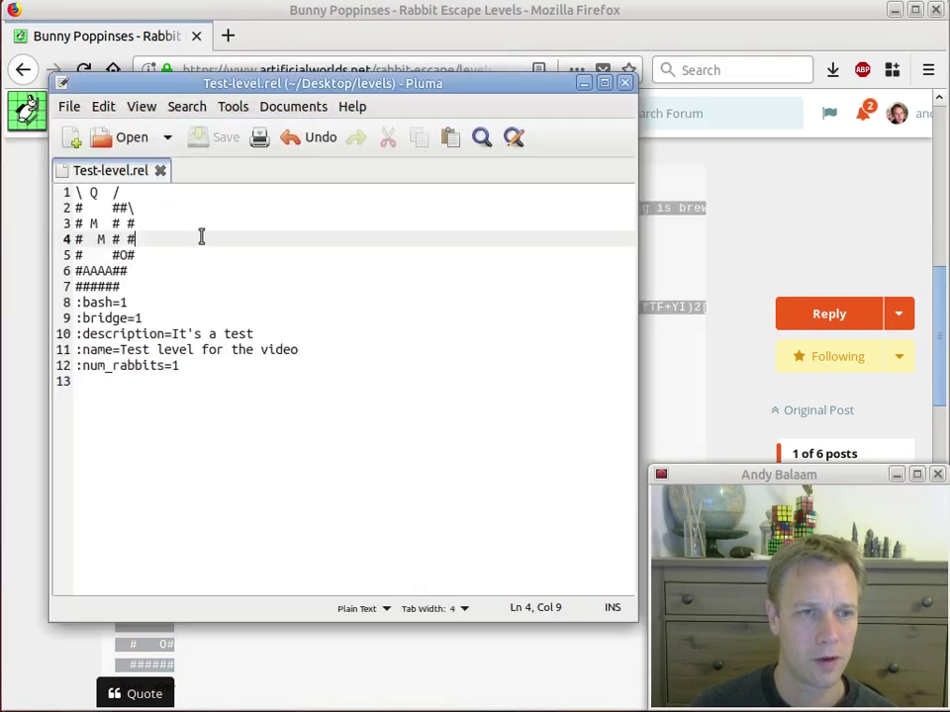
{"action": "left_click", "coordinate": [75, 139]}
{"action": "right_click", "coordinate": [228, 332]}
{"action": "left_click", "coordinate": [271, 397]}
{"action": "left_click", "coordinate": [226, 336]}
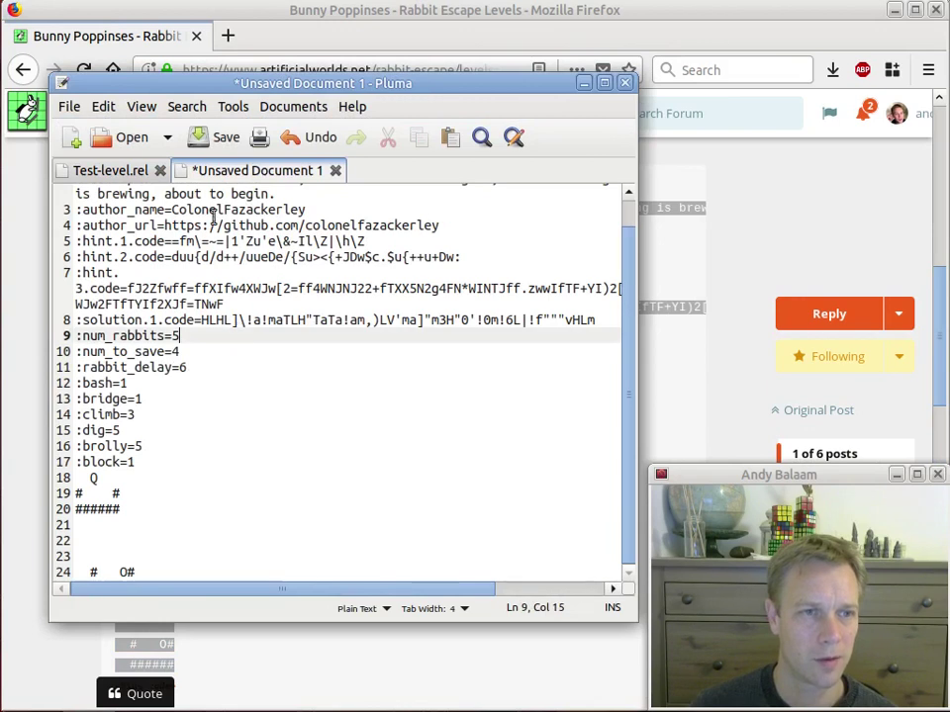
Step: Save it as Bunny-Poppins.rel in the levels folder, replacing the existing file
{"action": "left_click", "coordinate": [213, 136]}
{"action": "left_click", "coordinate": [303, 260]}
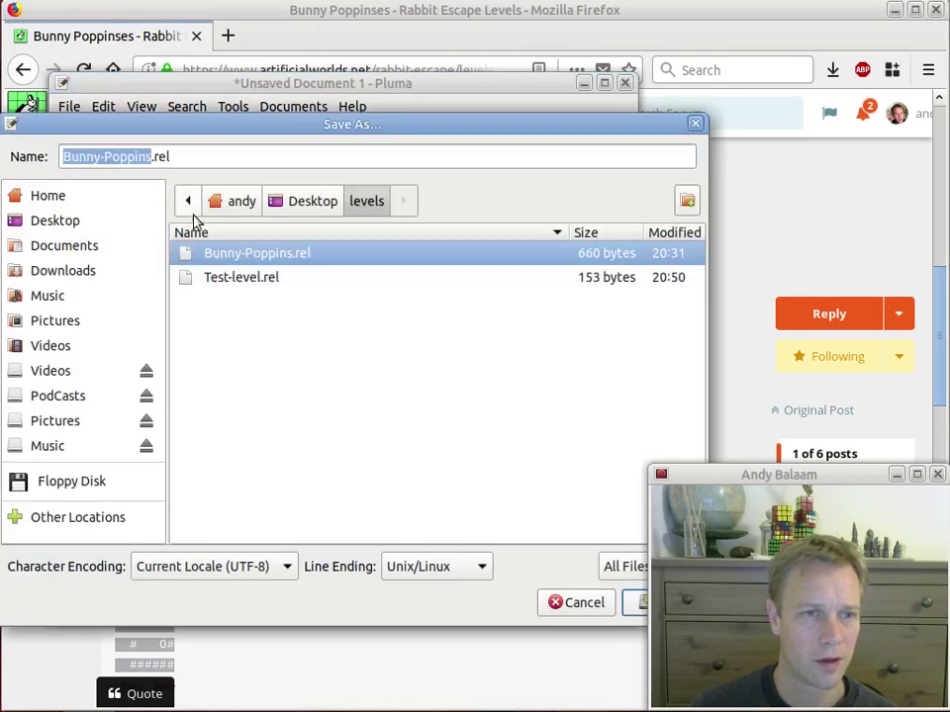
{"action": "left_click", "coordinate": [65, 156]}
{"action": "left_click", "coordinate": [661, 602]}
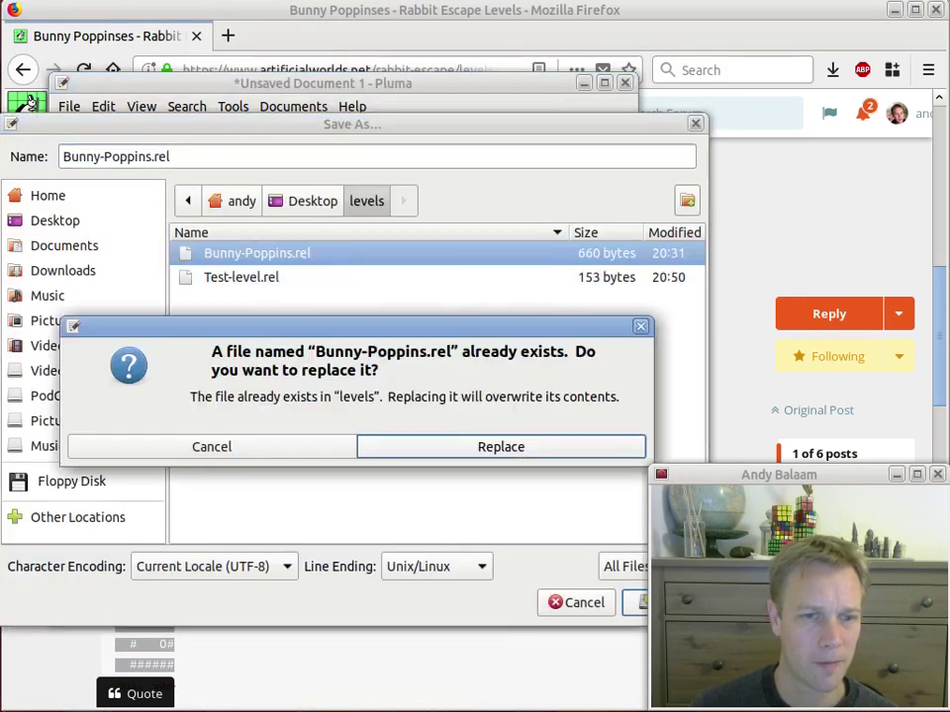
{"action": "left_click", "coordinate": [511, 452]}
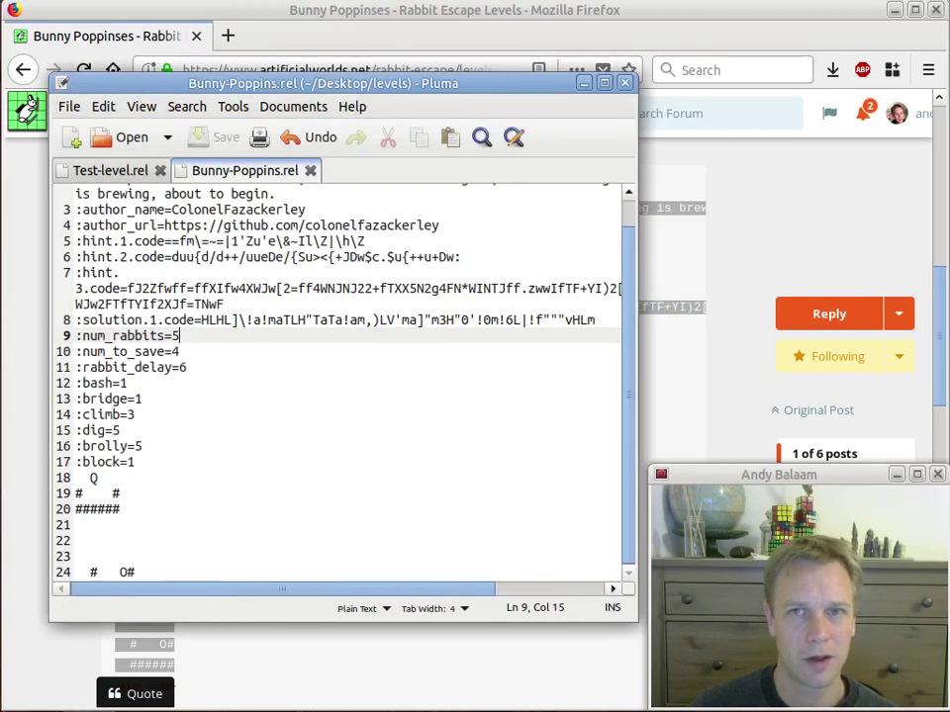
Step: Load Bunny-Poppins.rel in Rabbit Escape, start it, pause after the first rabbit appears, then return to Firefox
{"action": "key", "text": "alt+Tab"}
{"action": "left_click", "coordinate": [493, 499]}
{"action": "left_click", "coordinate": [469, 383]}
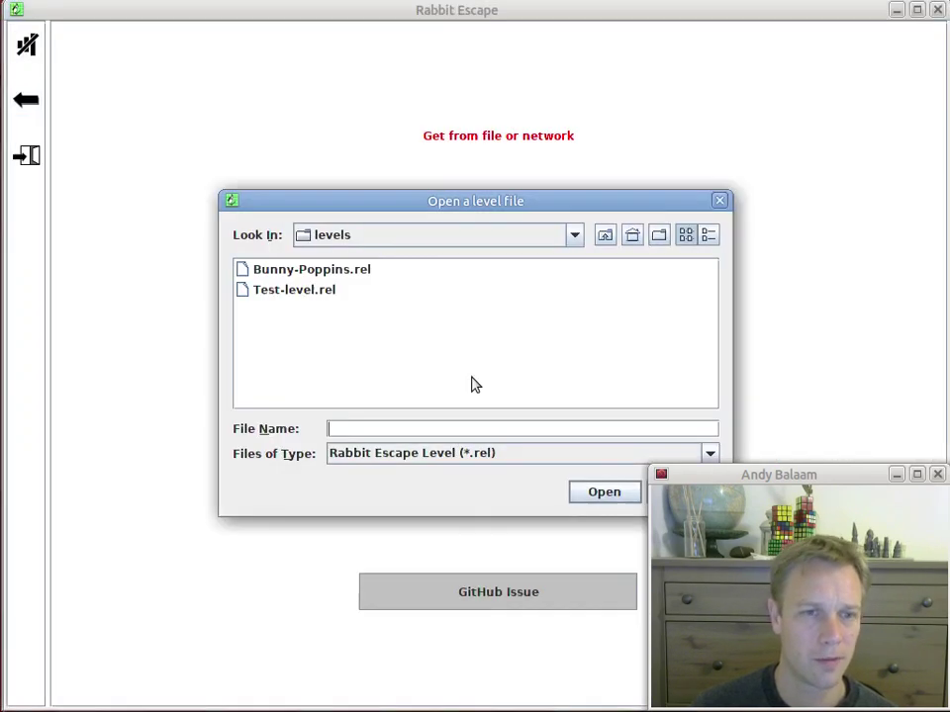
{"action": "double_click", "coordinate": [328, 272]}
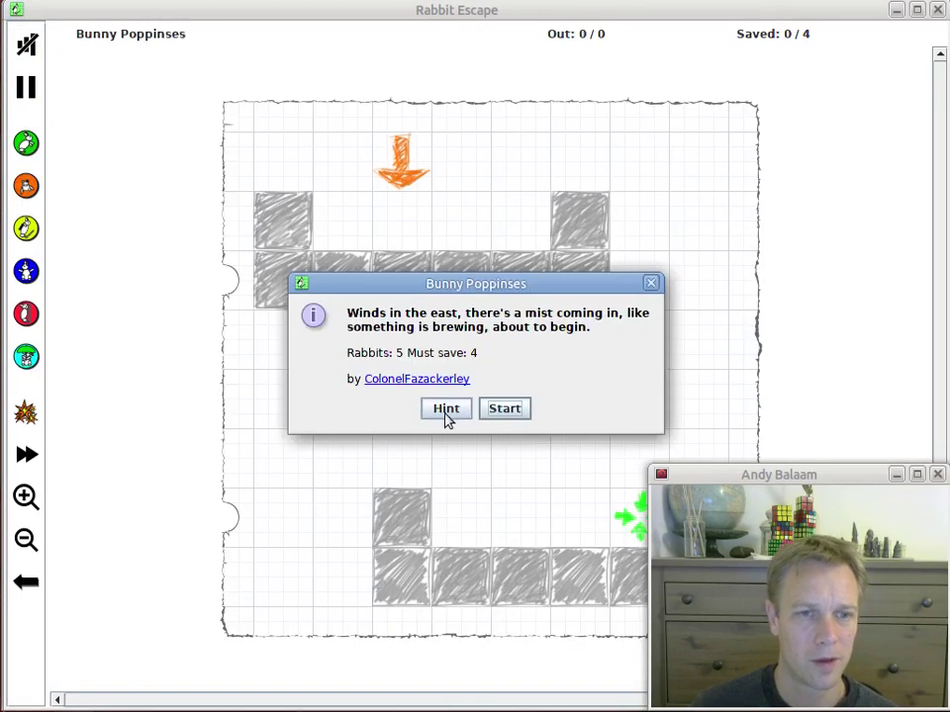
{"action": "left_click", "coordinate": [506, 410]}
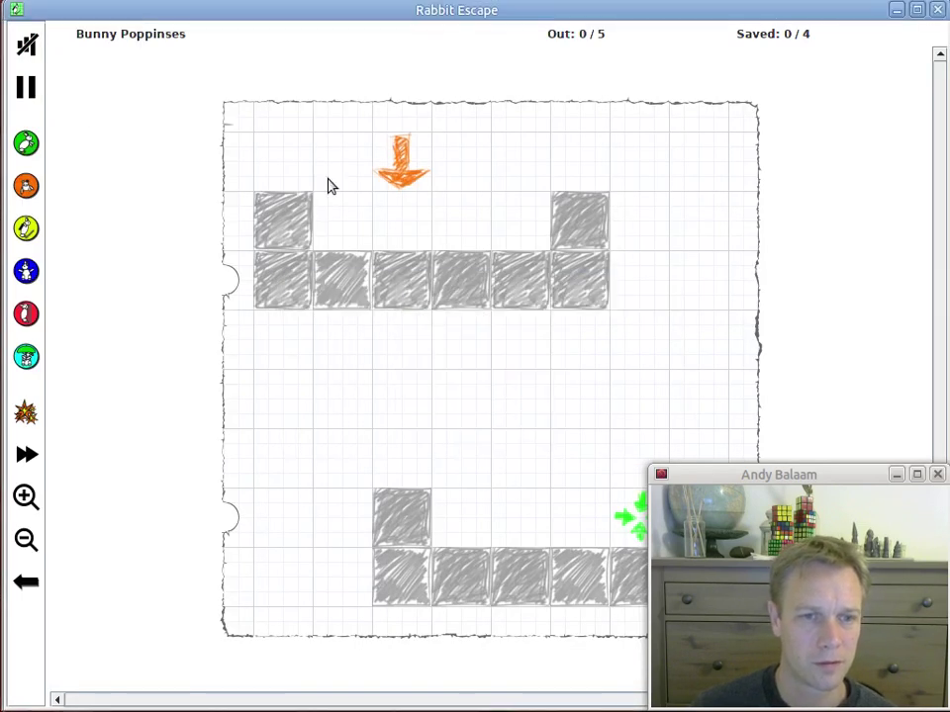
{"action": "left_click", "coordinate": [26, 89]}
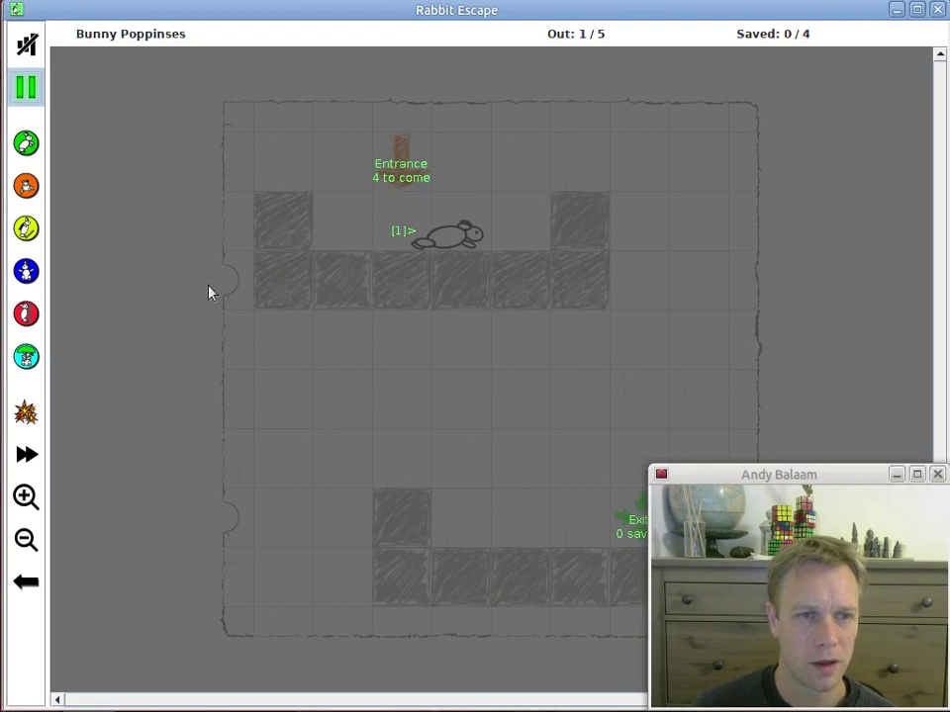
{"action": "key", "text": "alt+Tab"}
Step: Scroll the Bunny Poppinses topic down to the reply listing two 'saves 5' solutions
{"action": "left_click", "coordinate": [416, 439]}
{"action": "scroll", "coordinate": [406, 436], "scroll_direction": "up", "scroll_amount": 5}
{"action": "scroll", "coordinate": [403, 433], "scroll_direction": "up", "scroll_amount": 5}
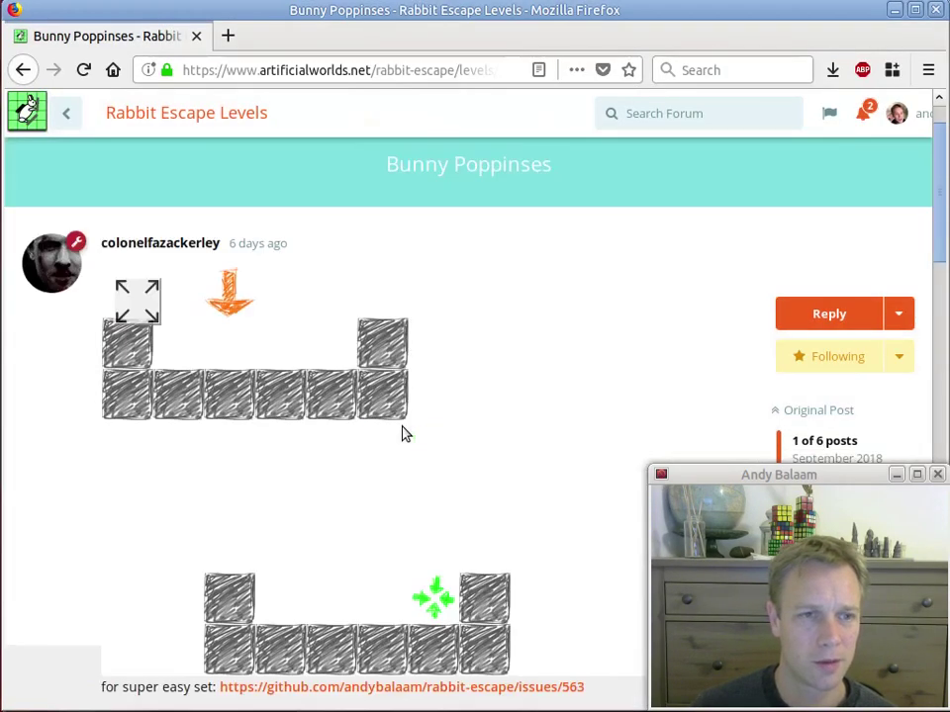
{"action": "scroll", "coordinate": [403, 434], "scroll_direction": "up", "scroll_amount": 1}
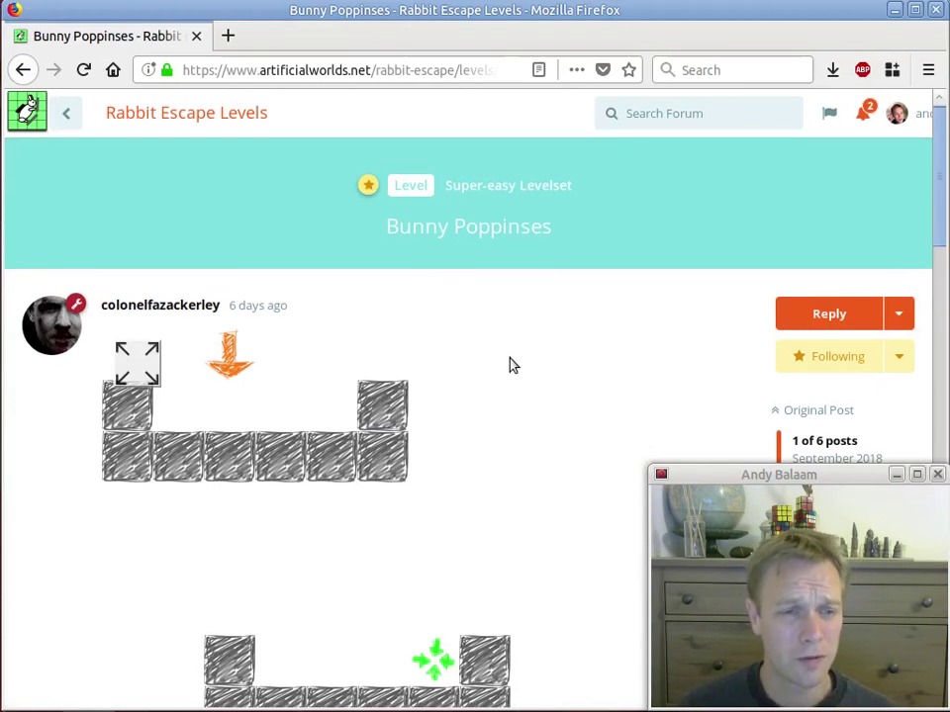
{"action": "scroll", "coordinate": [511, 354], "scroll_direction": "down", "scroll_amount": 4}
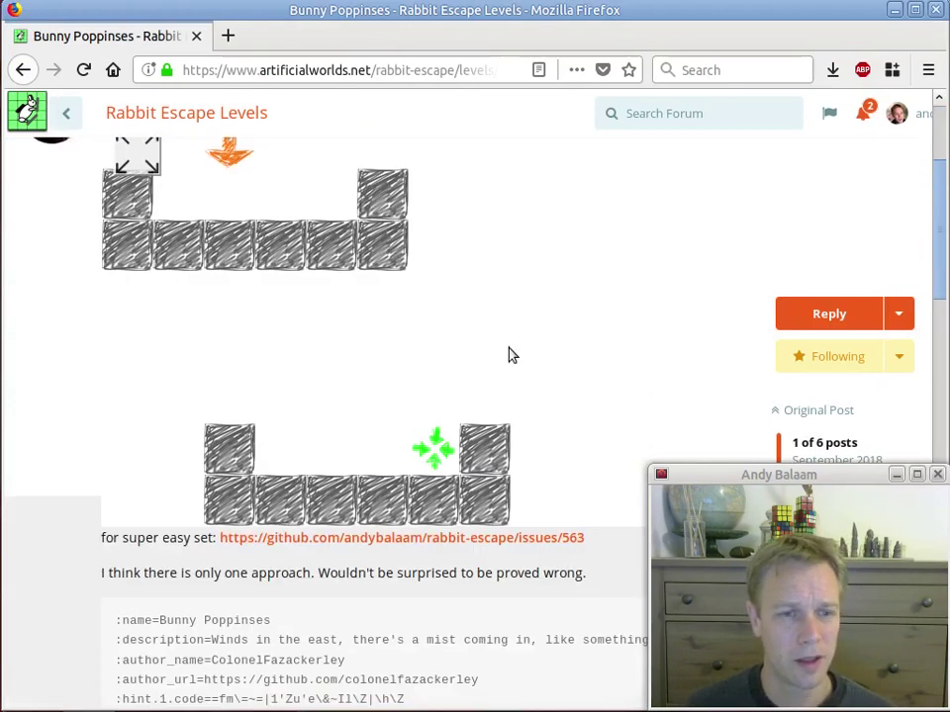
{"action": "scroll", "coordinate": [510, 355], "scroll_direction": "up", "scroll_amount": 1}
{"action": "scroll", "coordinate": [509, 354], "scroll_direction": "down", "scroll_amount": 1}
{"action": "scroll", "coordinate": [525, 349], "scroll_direction": "up", "scroll_amount": 4}
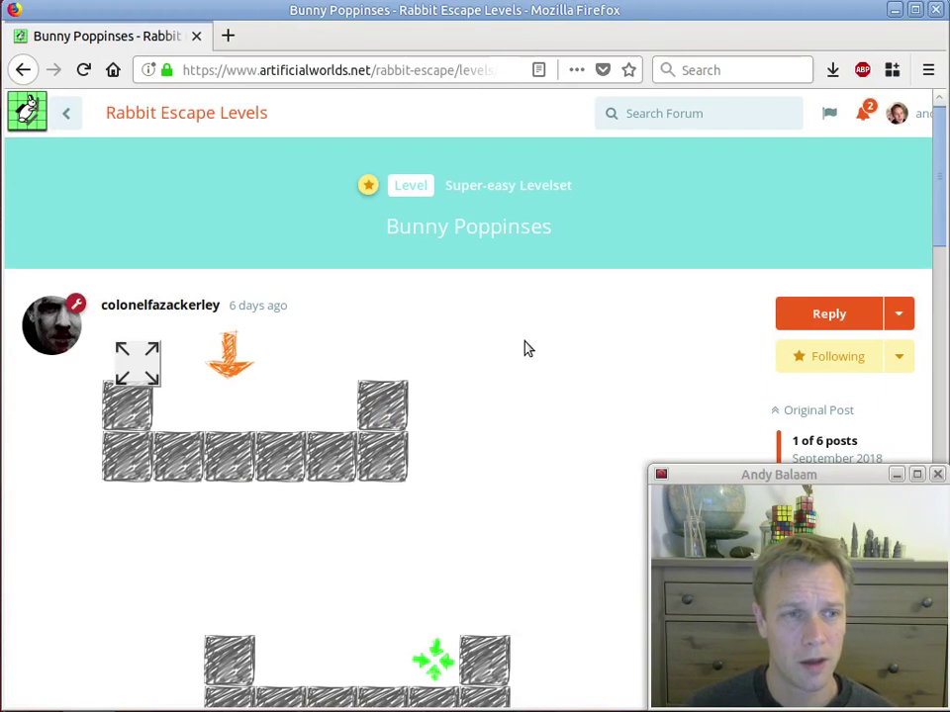
{"action": "scroll", "coordinate": [526, 346], "scroll_direction": "down", "scroll_amount": 11}
{"action": "scroll", "coordinate": [530, 340], "scroll_direction": "down", "scroll_amount": 14}
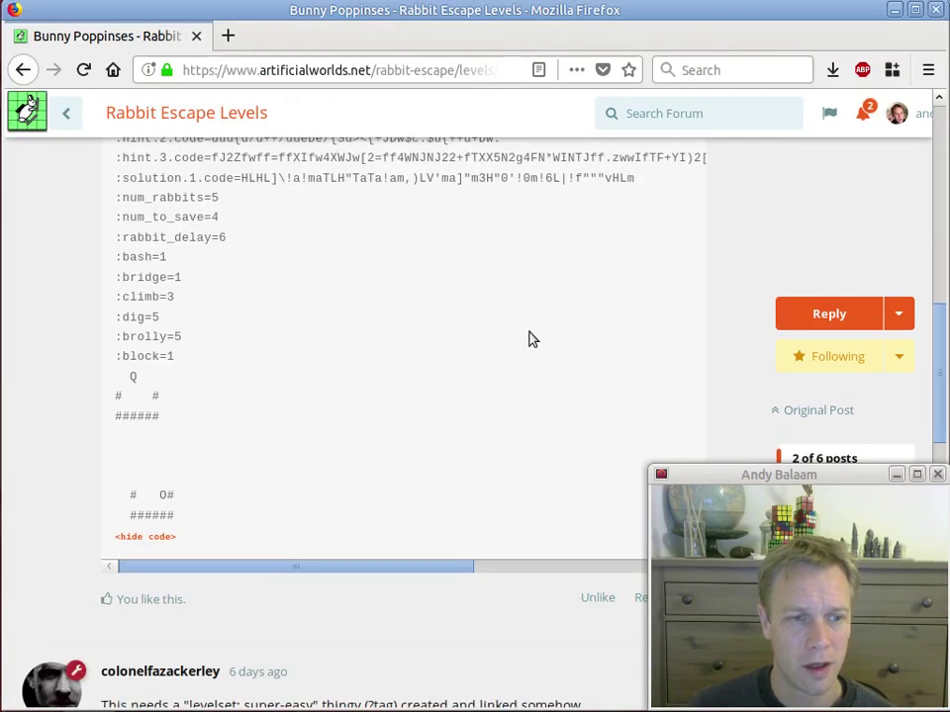
{"action": "scroll", "coordinate": [527, 341], "scroll_direction": "down", "scroll_amount": 7}
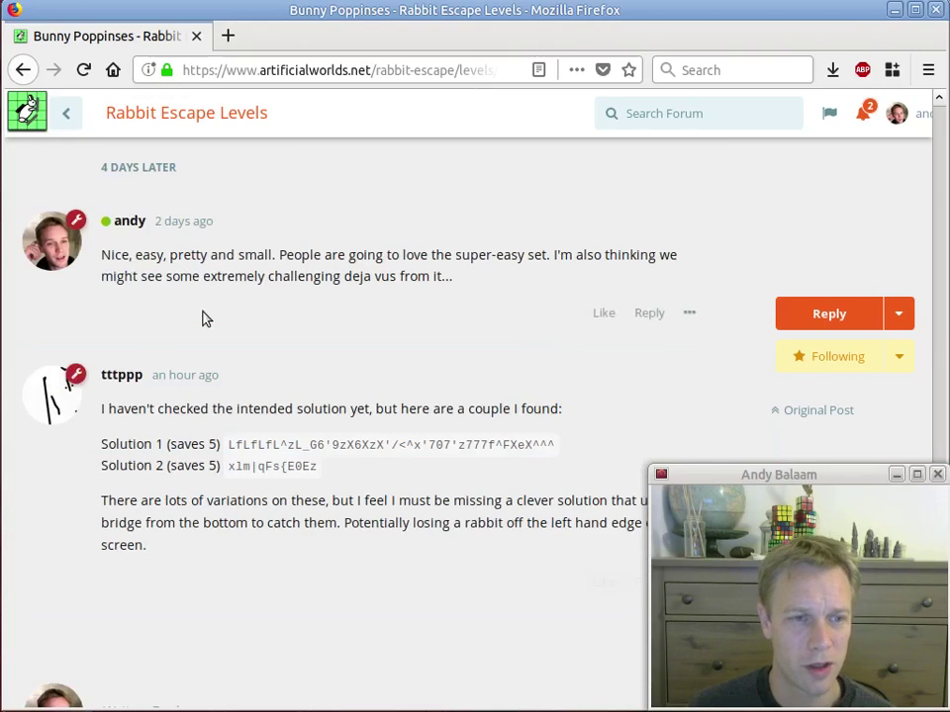
Step: Highlight the Solution 1 and Solution 2 codes, then clear the selection
{"action": "left_click_drag", "start_coordinate": [227, 445], "coordinate": [559, 454]}
{"action": "left_click_drag", "start_coordinate": [227, 467], "coordinate": [329, 468]}
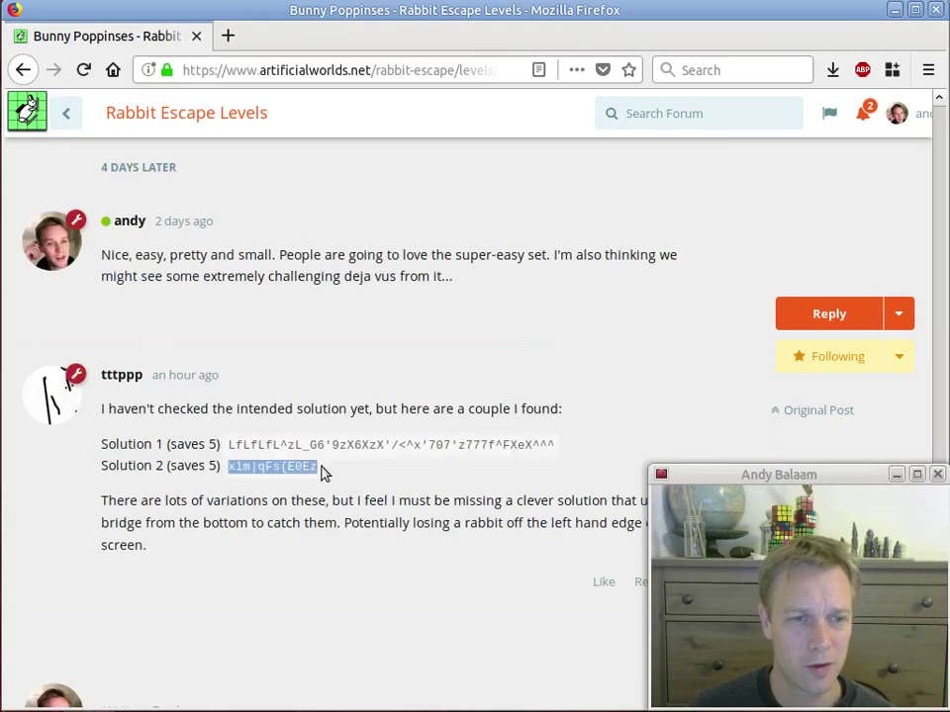
{"action": "left_click", "coordinate": [373, 470]}
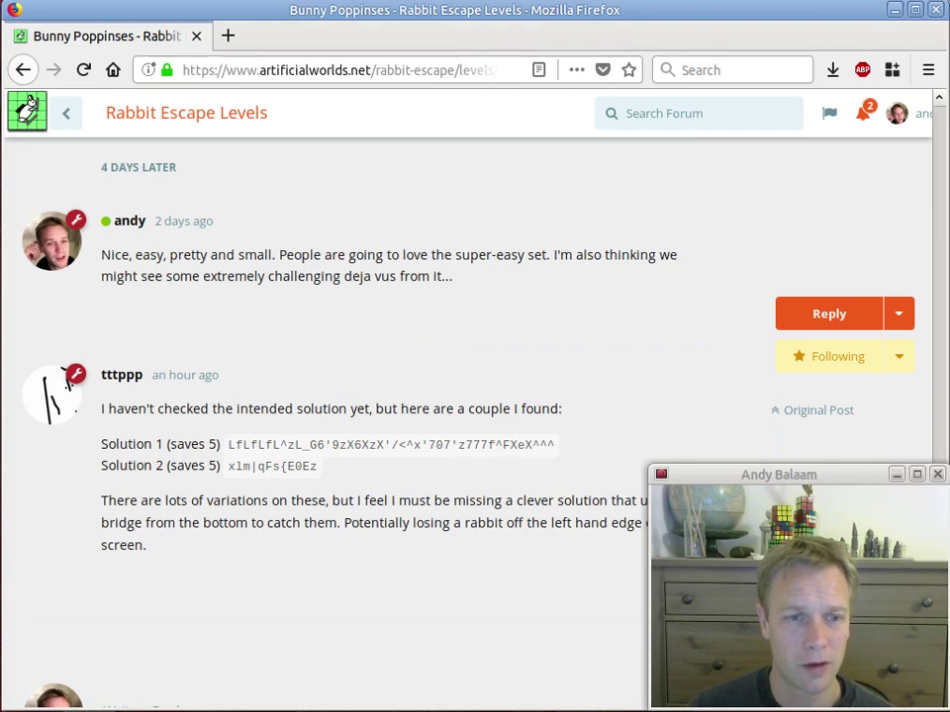
Step: Run ./runrabbit swing in the terminal to launch Rabbit Escape
{"action": "key", "text": "alt+Tab"}
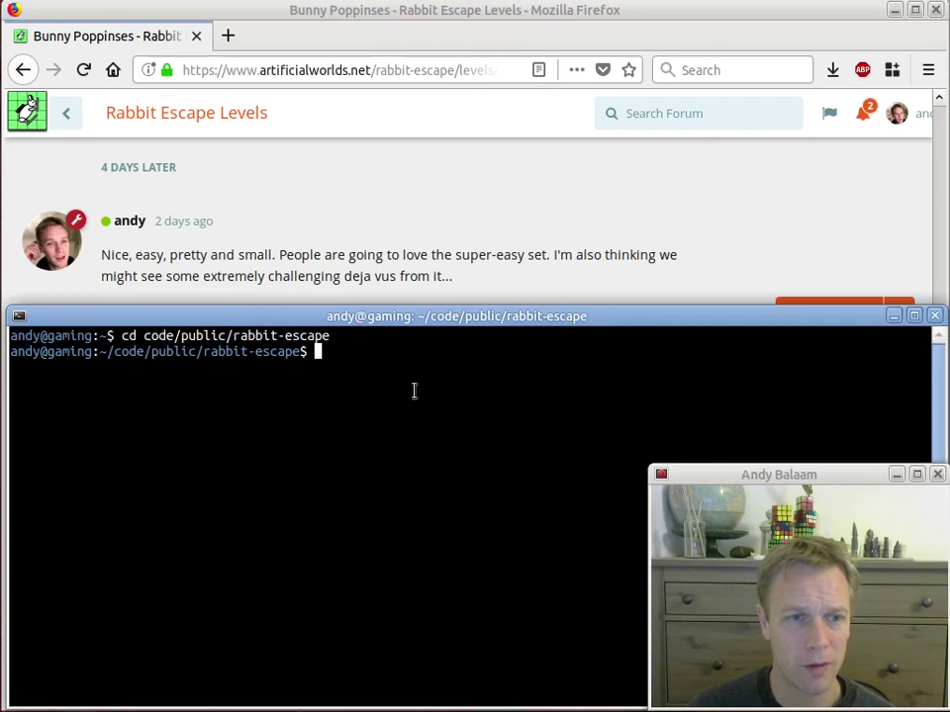
{"action": "type", "text": "./ru"}
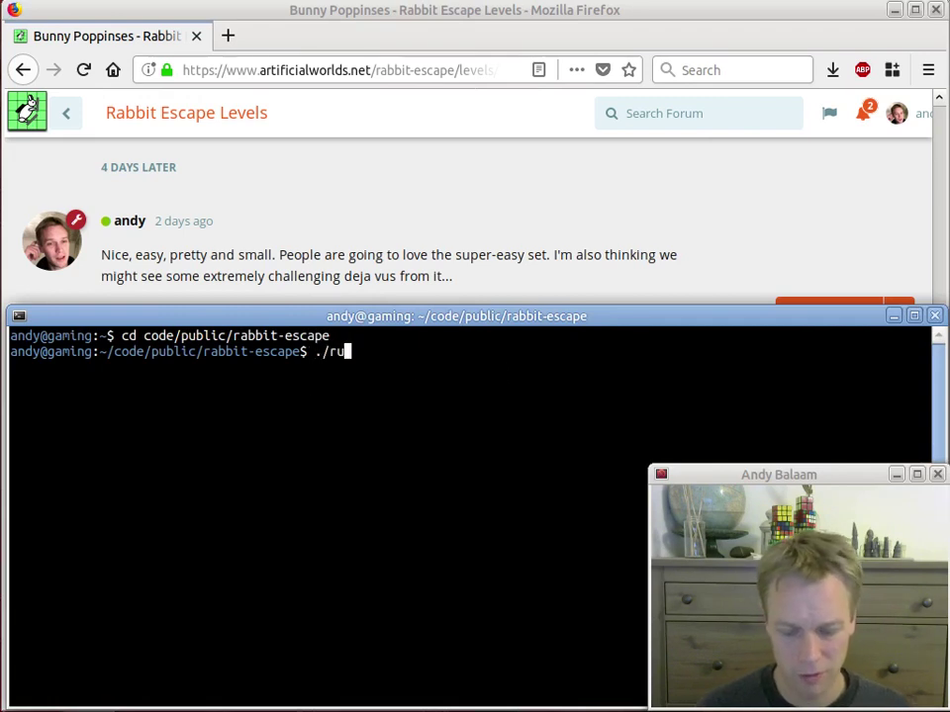
{"action": "type", "text": "nrabbit swing"}
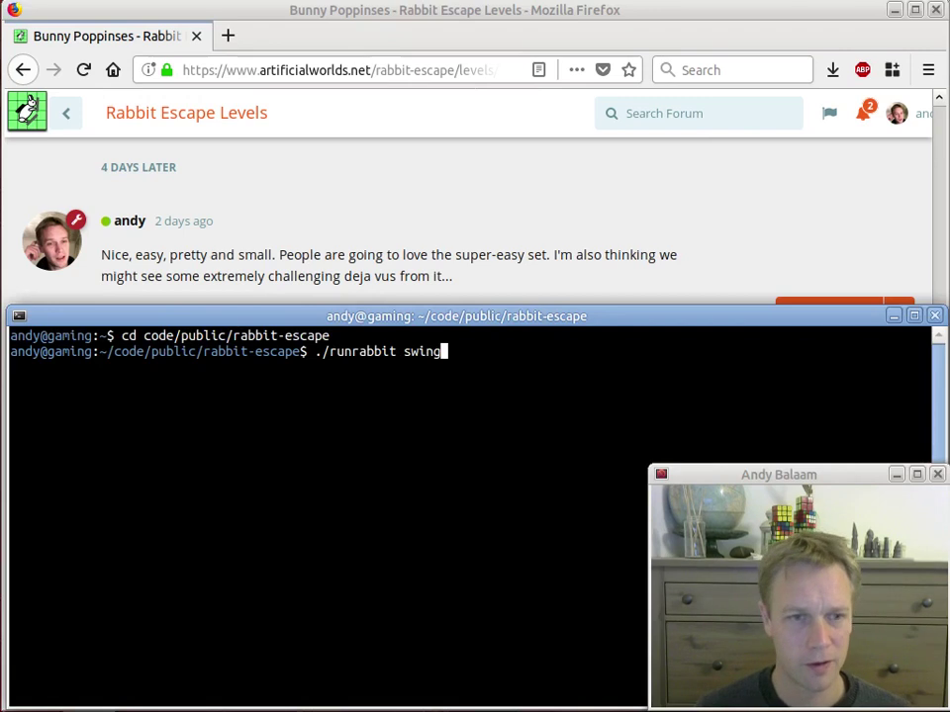
{"action": "key", "text": "Return"}
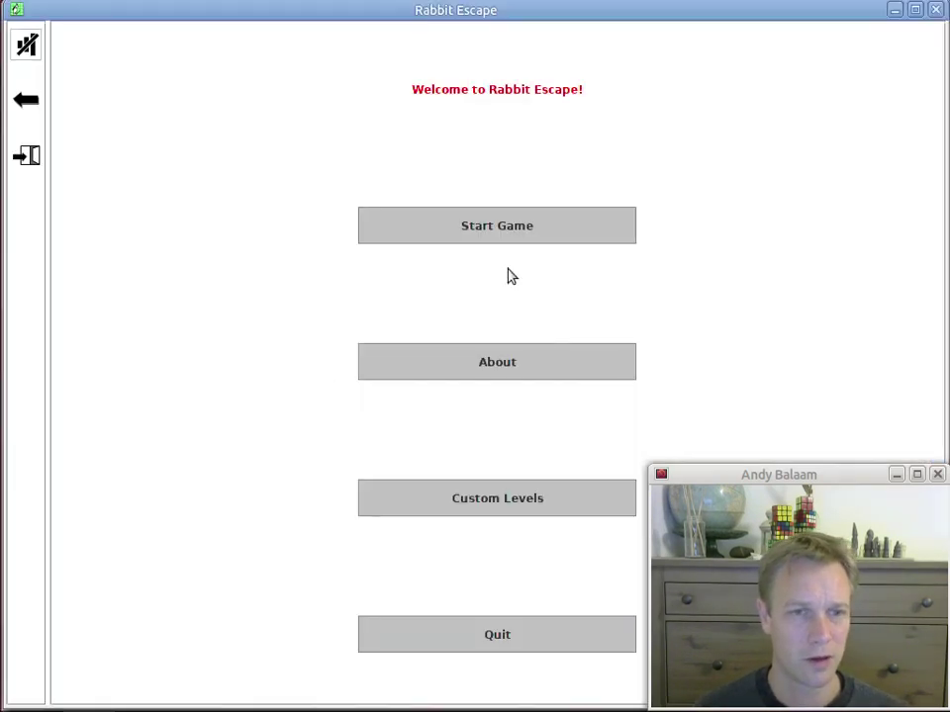
Step: Win Easy level 1, Digging practice, with one dig on fast-forward, saving 2 rabbits
{"action": "left_click", "coordinate": [509, 229]}
{"action": "left_click", "coordinate": [510, 148]}
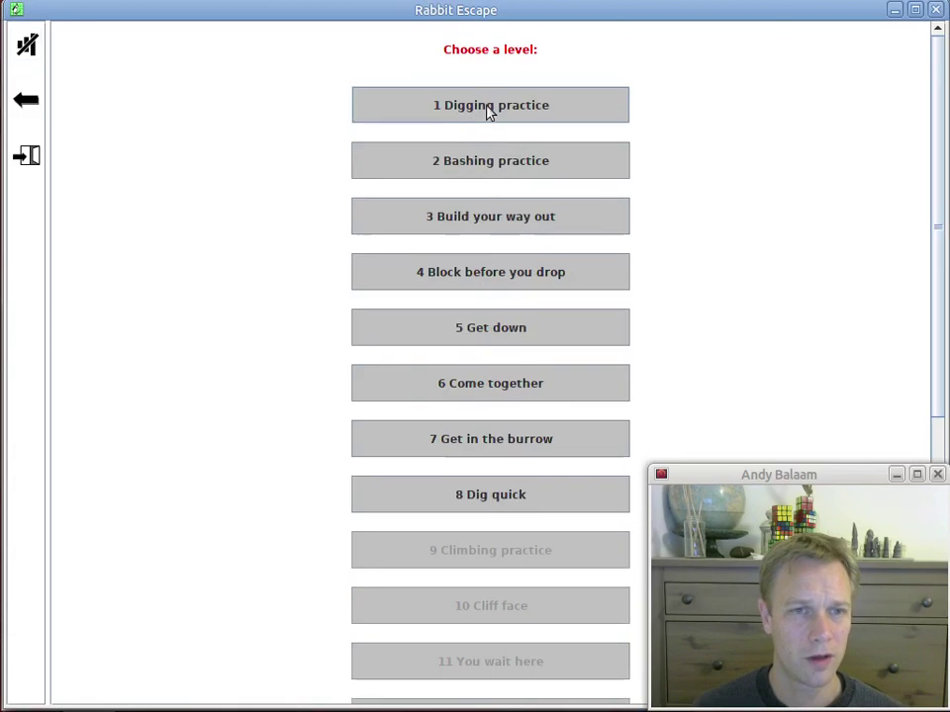
{"action": "left_click", "coordinate": [487, 112]}
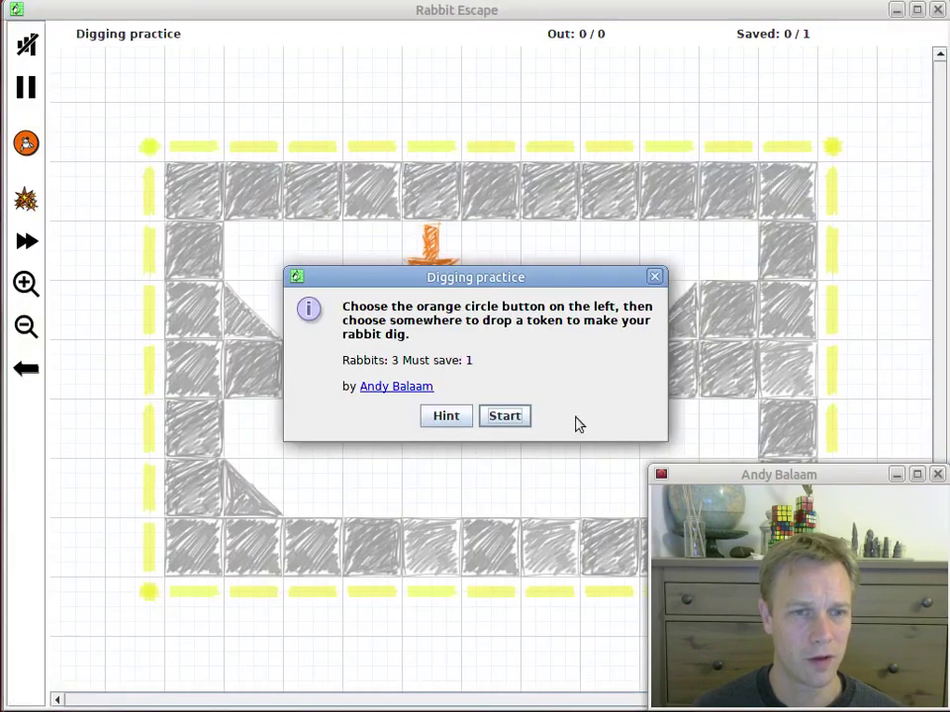
{"action": "left_click", "coordinate": [503, 416]}
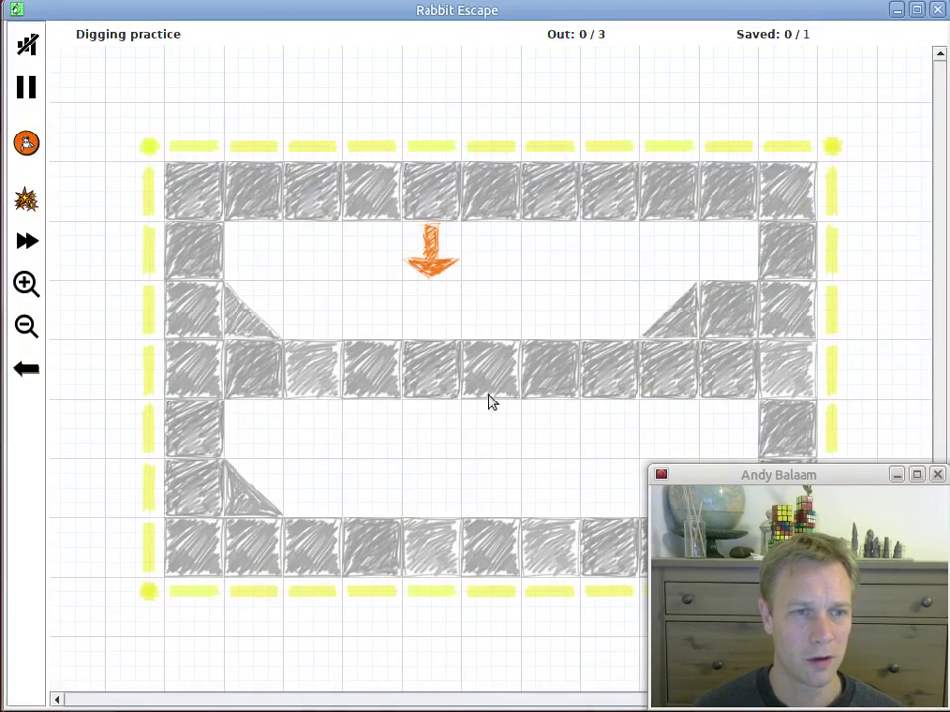
{"action": "left_click", "coordinate": [26, 143]}
{"action": "left_click", "coordinate": [560, 328]}
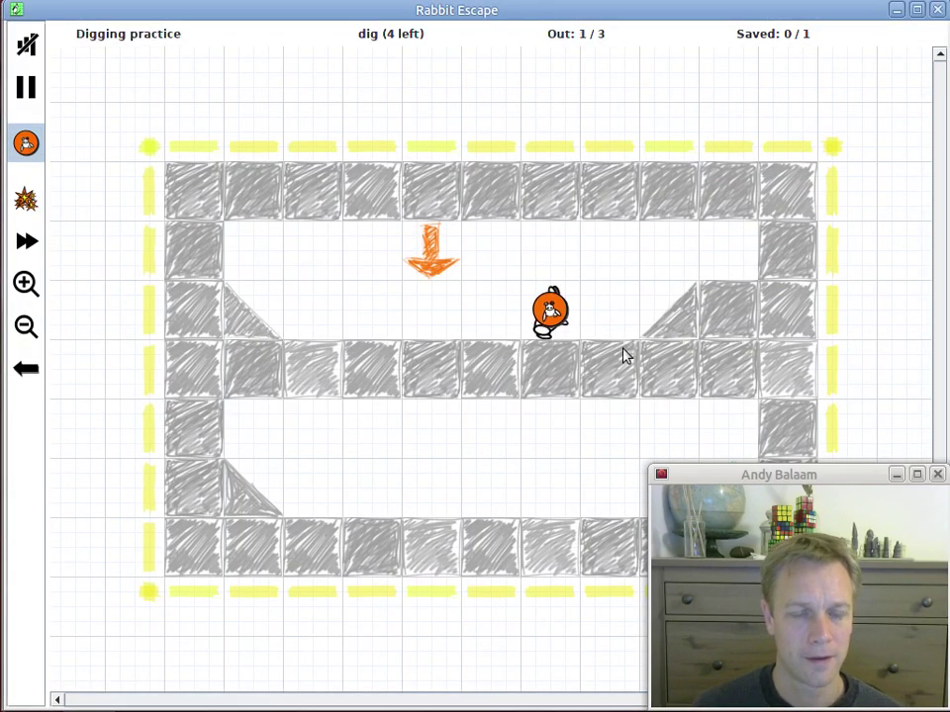
{"action": "left_click", "coordinate": [26, 243]}
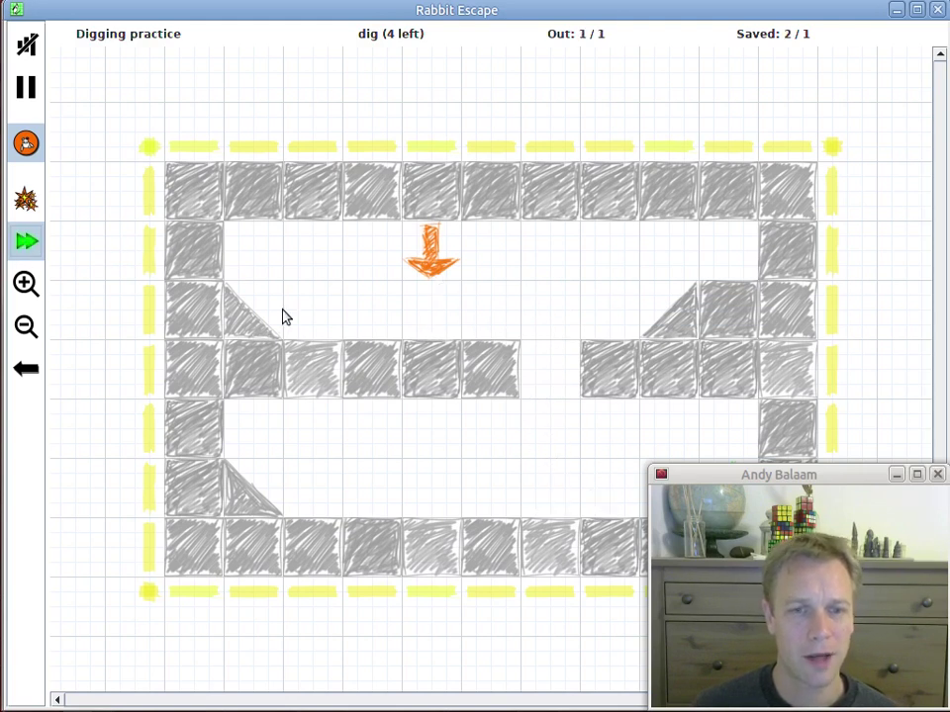
{"action": "left_click", "coordinate": [487, 383]}
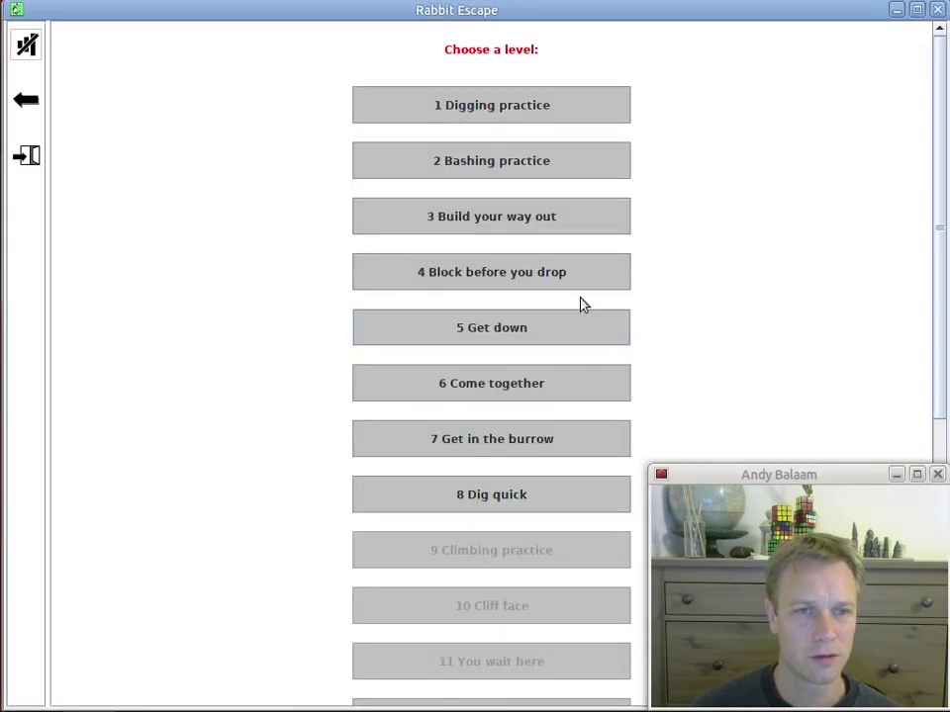
Step: Quit Rabbit Escape and copy the printed solution line ;dig;(6,2);14 from the terminal
{"action": "left_click", "coordinate": [28, 157]}
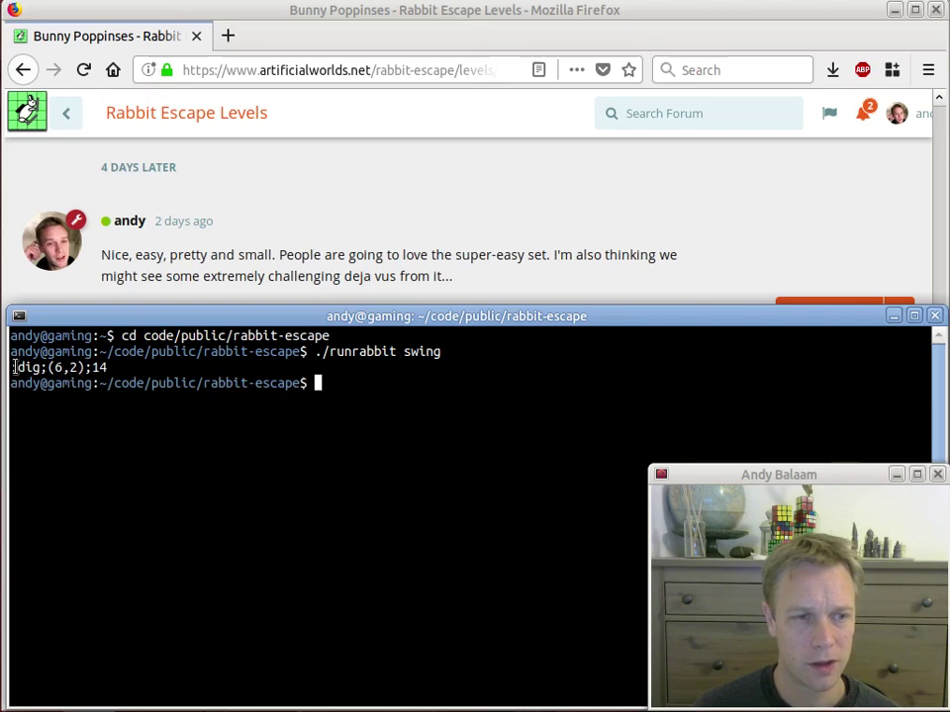
{"action": "left_click_drag", "start_coordinate": [12, 367], "coordinate": [109, 368]}
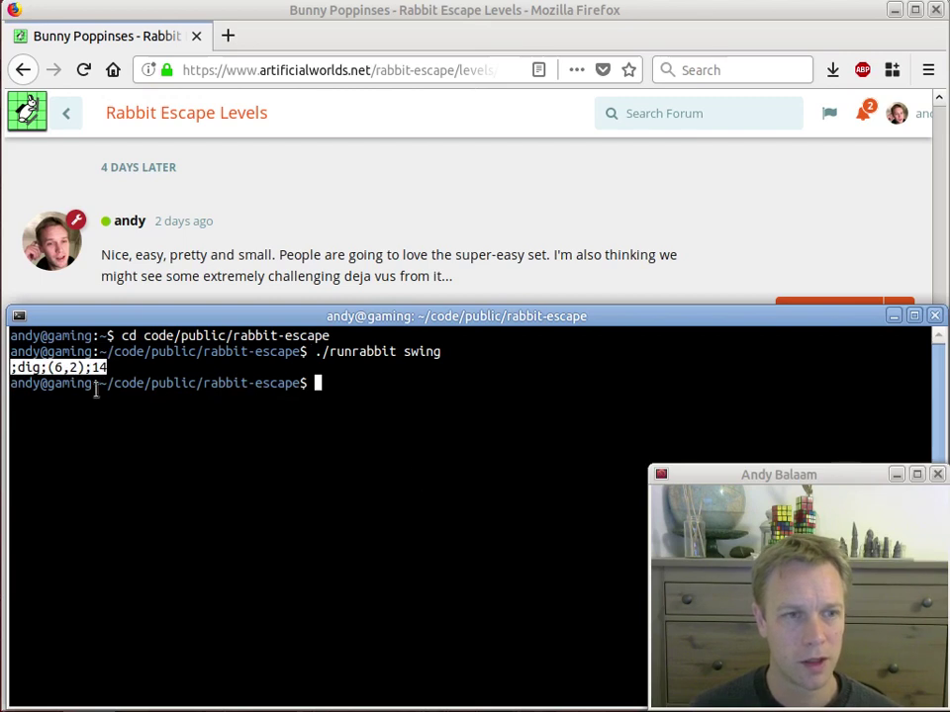
{"action": "right_click", "coordinate": [65, 368]}
{"action": "left_click", "coordinate": [126, 456]}
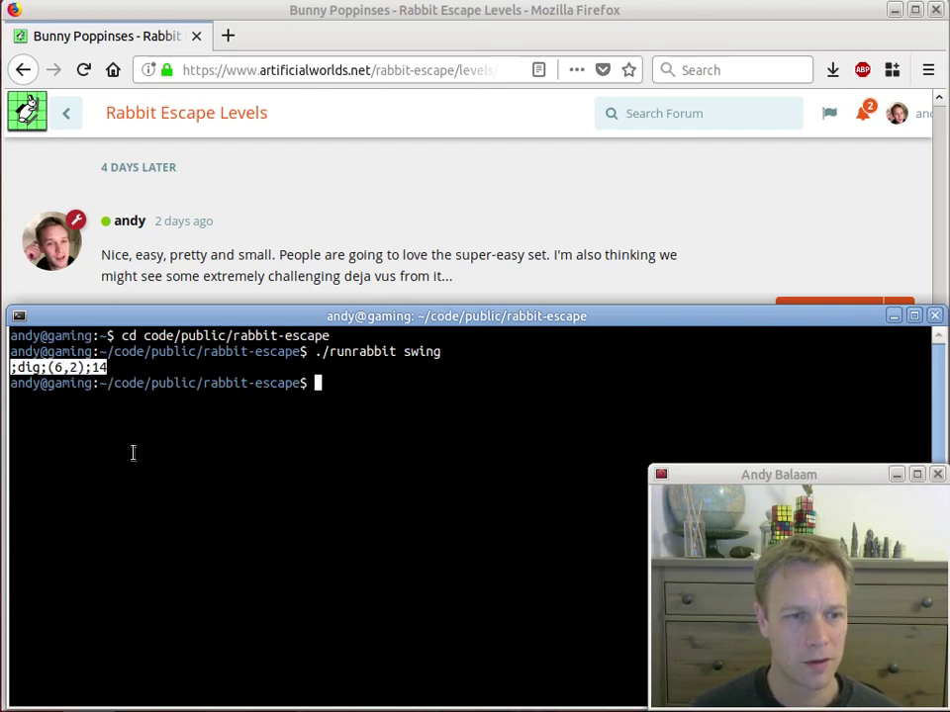
{"action": "left_click", "coordinate": [473, 15]}
{"action": "scroll", "coordinate": [267, 416], "scroll_direction": "down", "scroll_amount": 2}
Step: Start a reply to the topic containing the pasted solution `;dig;(6,2);14` as inline code
{"action": "left_click", "coordinate": [156, 607]}
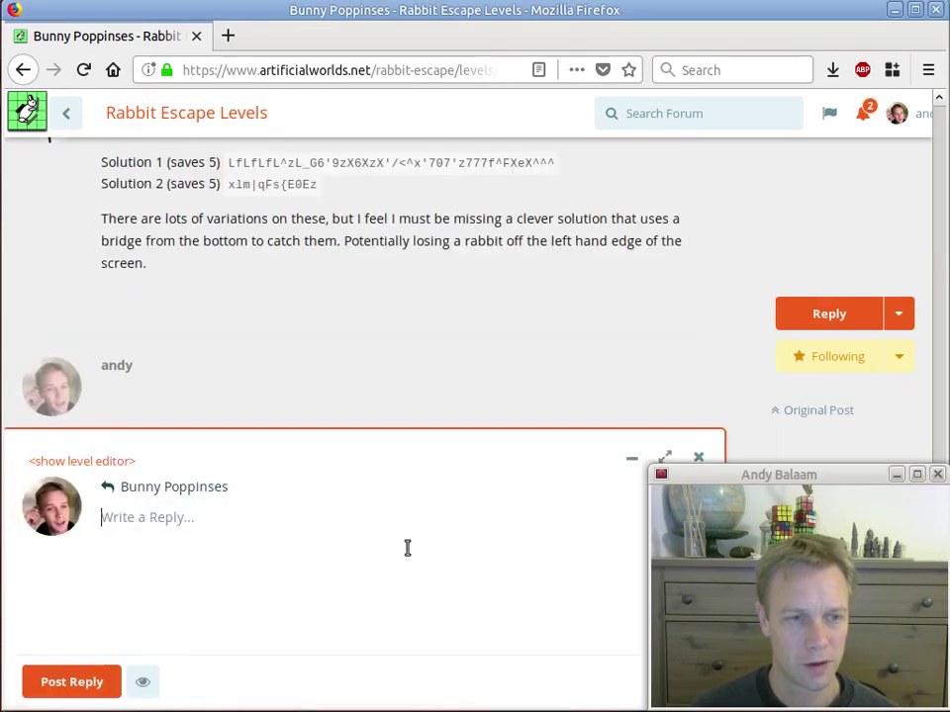
{"action": "type", "text": "`"}
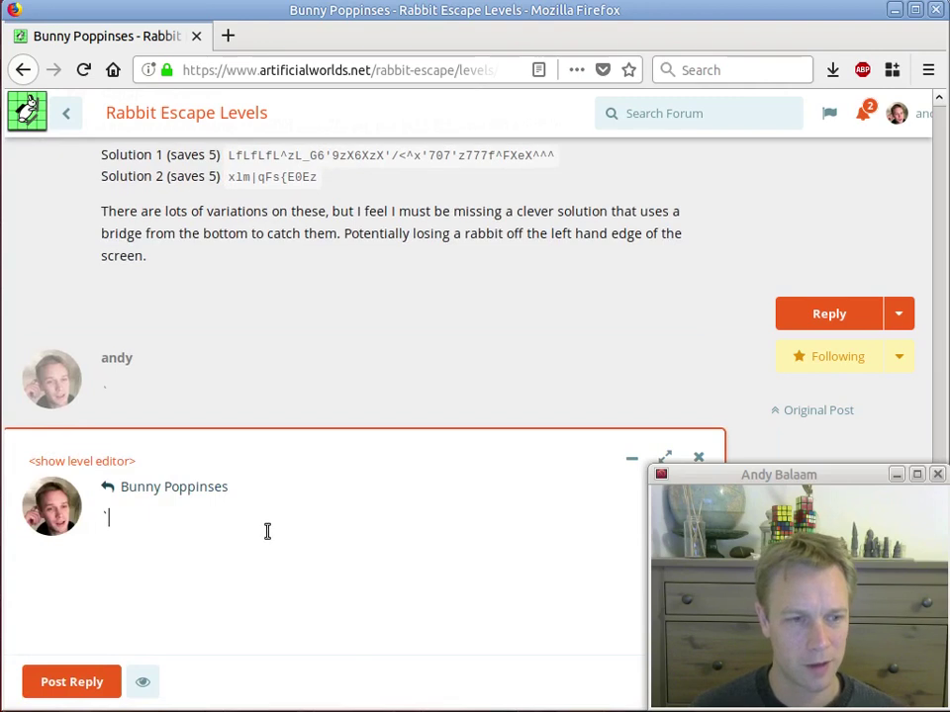
{"action": "key", "text": "ctrl+v"}
{"action": "type", "text": "`"}
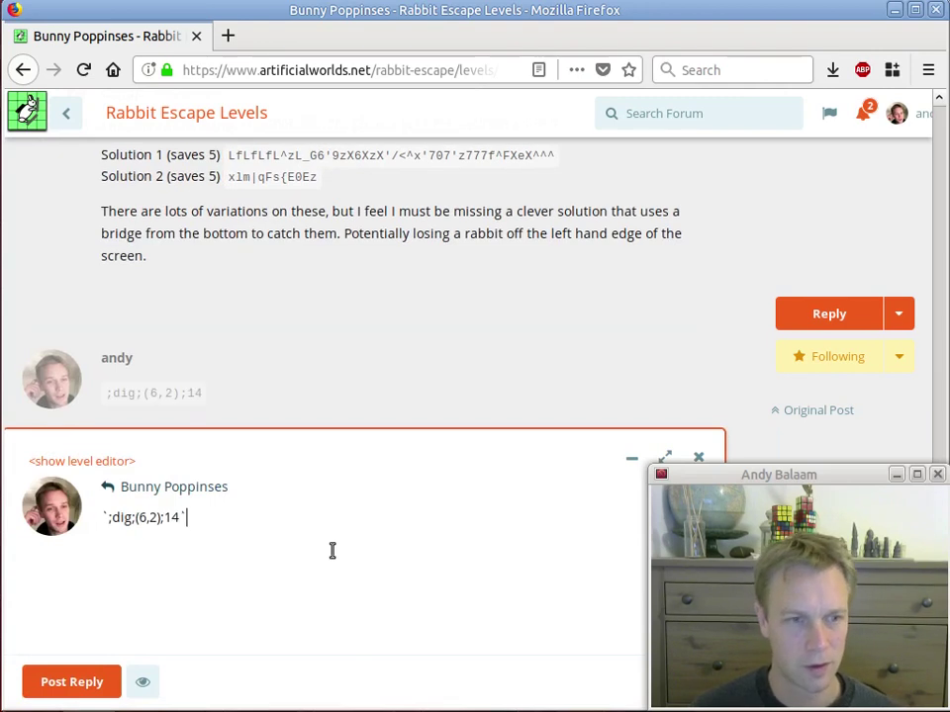
Step: Discard the unposted reply draft without posting it
{"action": "left_click_drag", "start_coordinate": [107, 394], "coordinate": [191, 393]}
{"action": "left_click", "coordinate": [212, 393]}
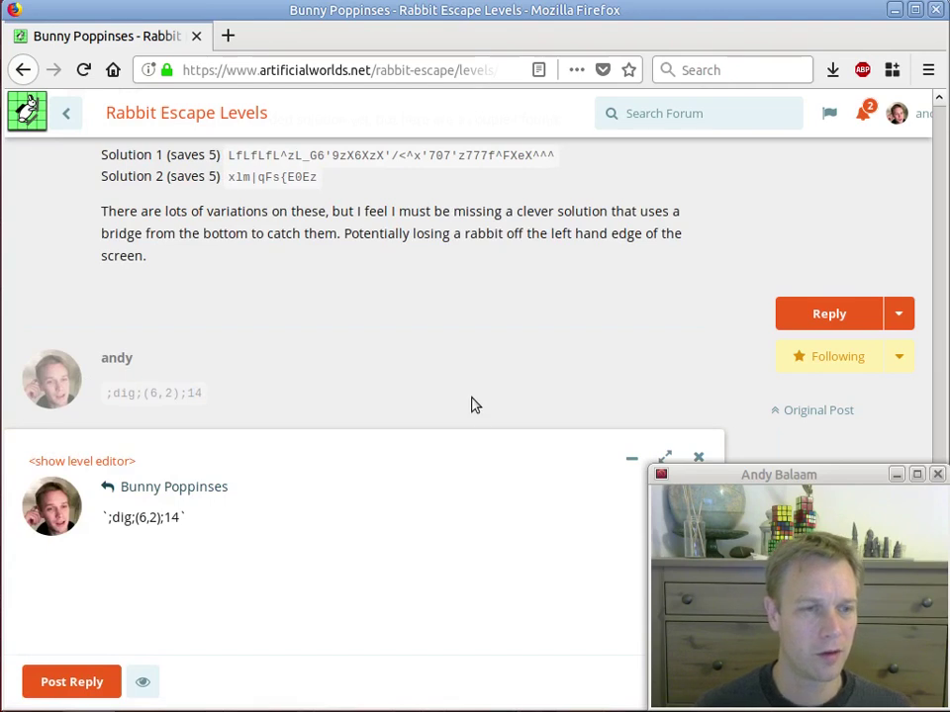
{"action": "left_click", "coordinate": [698, 460]}
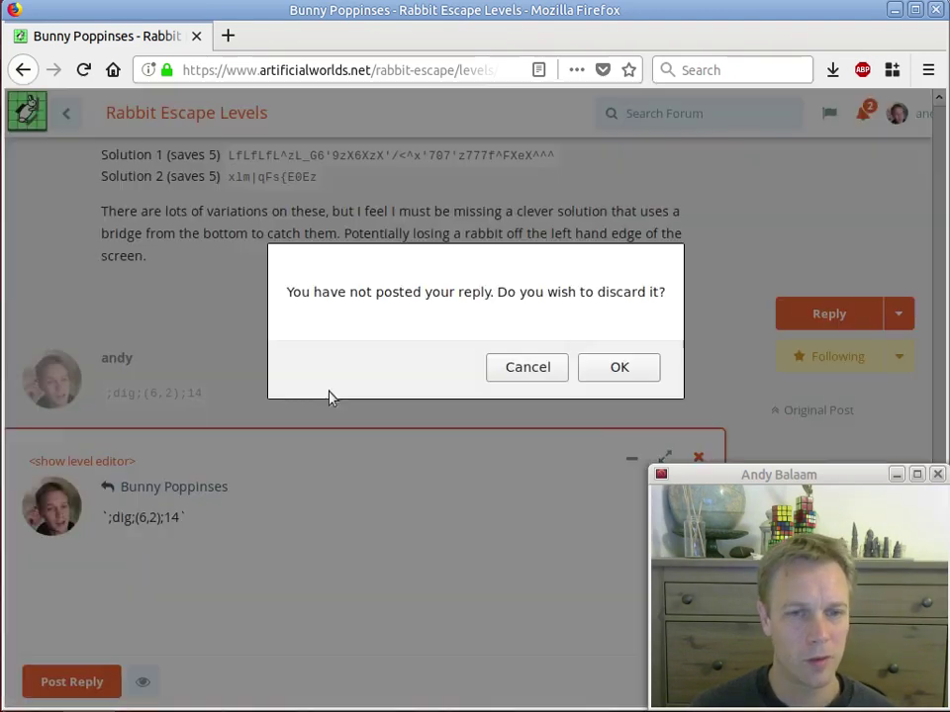
{"action": "left_click", "coordinate": [617, 365]}
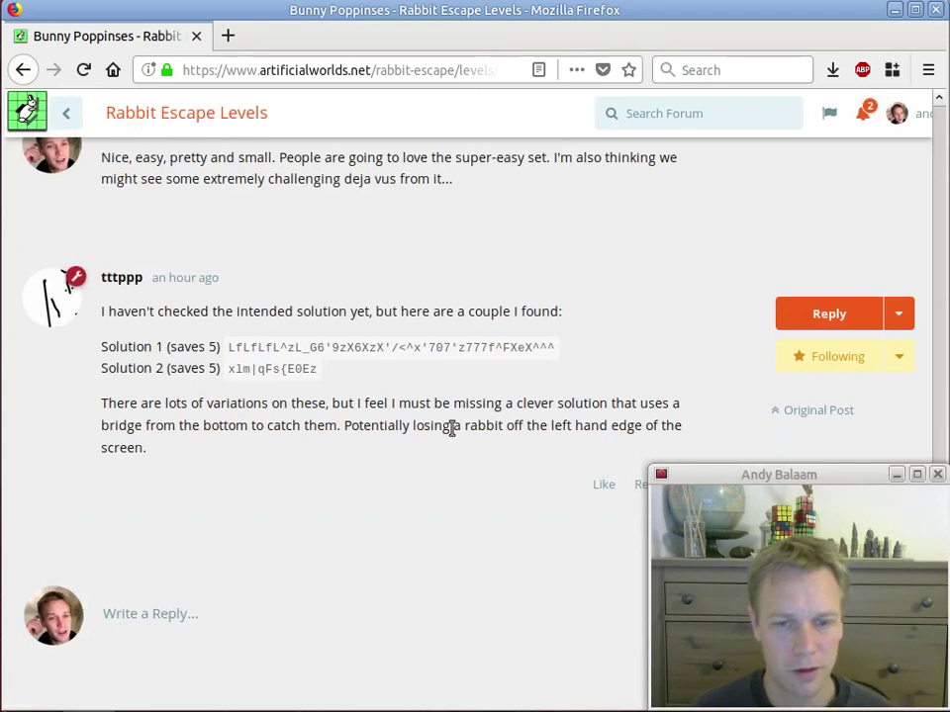
Step: Hide the opening post's Bunny Poppinses level code, keeping its level picture and text visible
{"action": "scroll", "coordinate": [445, 435], "scroll_direction": "up", "scroll_amount": 10}
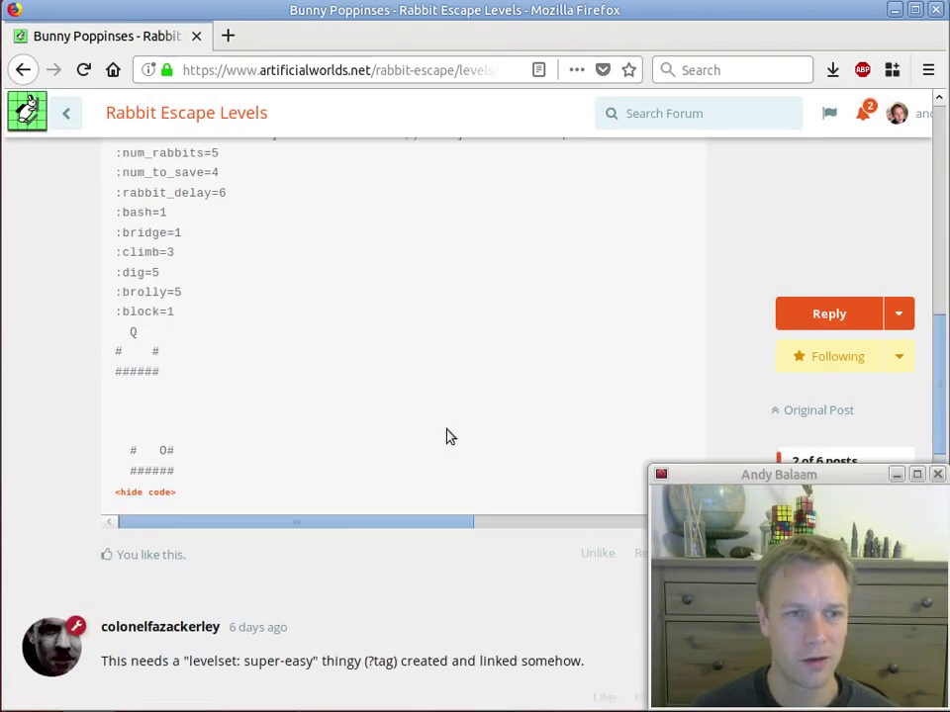
{"action": "scroll", "coordinate": [633, 435], "scroll_direction": "up", "scroll_amount": 5}
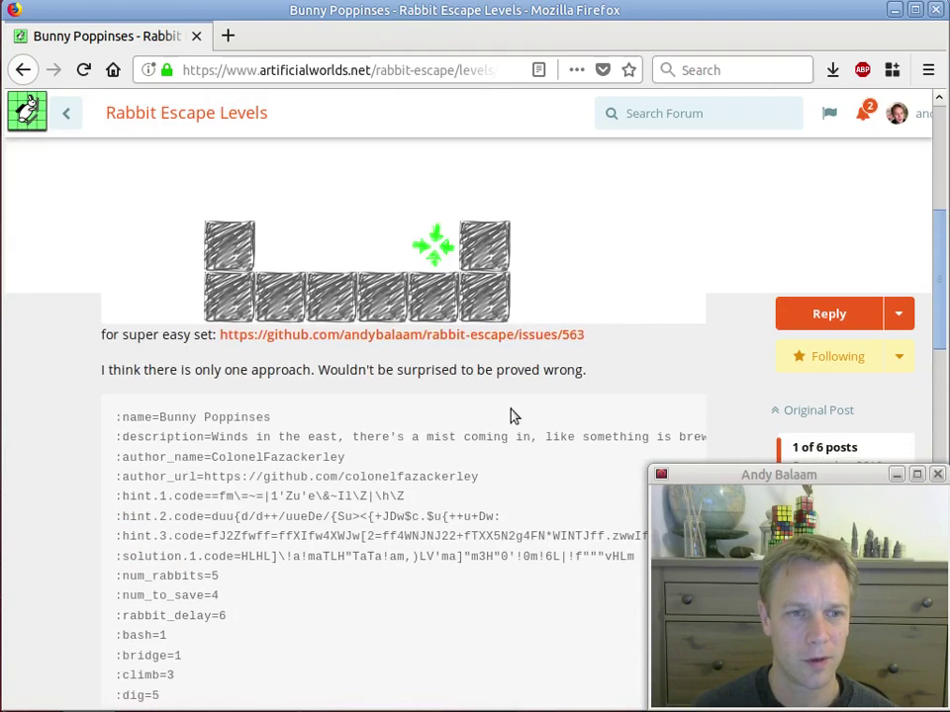
{"action": "scroll", "coordinate": [508, 416], "scroll_direction": "down", "scroll_amount": 4}
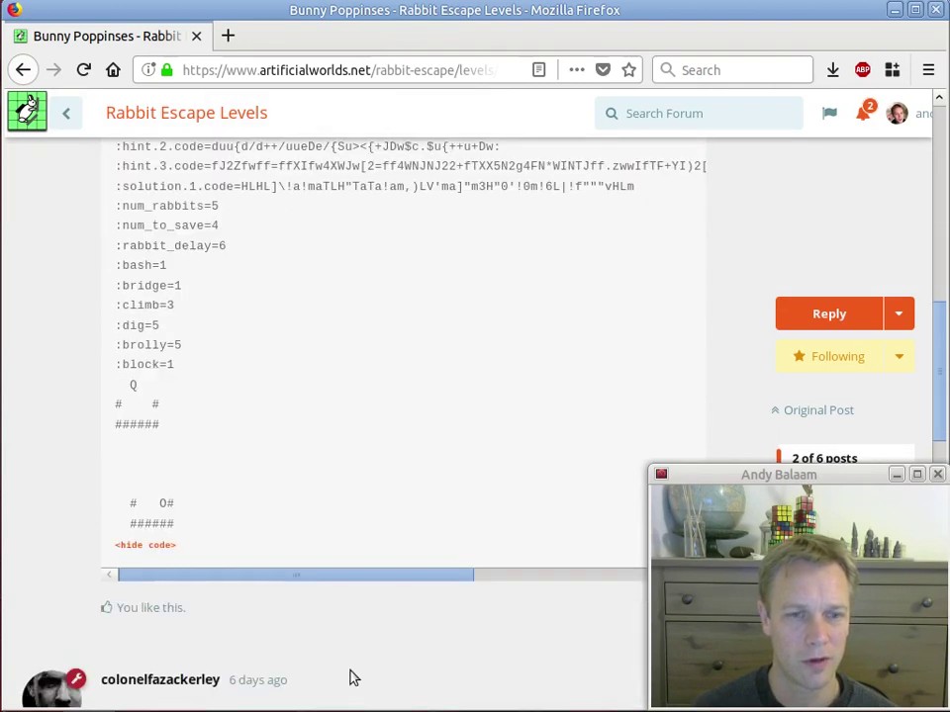
{"action": "left_click", "coordinate": [148, 545]}
{"action": "scroll", "coordinate": [421, 417], "scroll_direction": "up", "scroll_amount": 10}
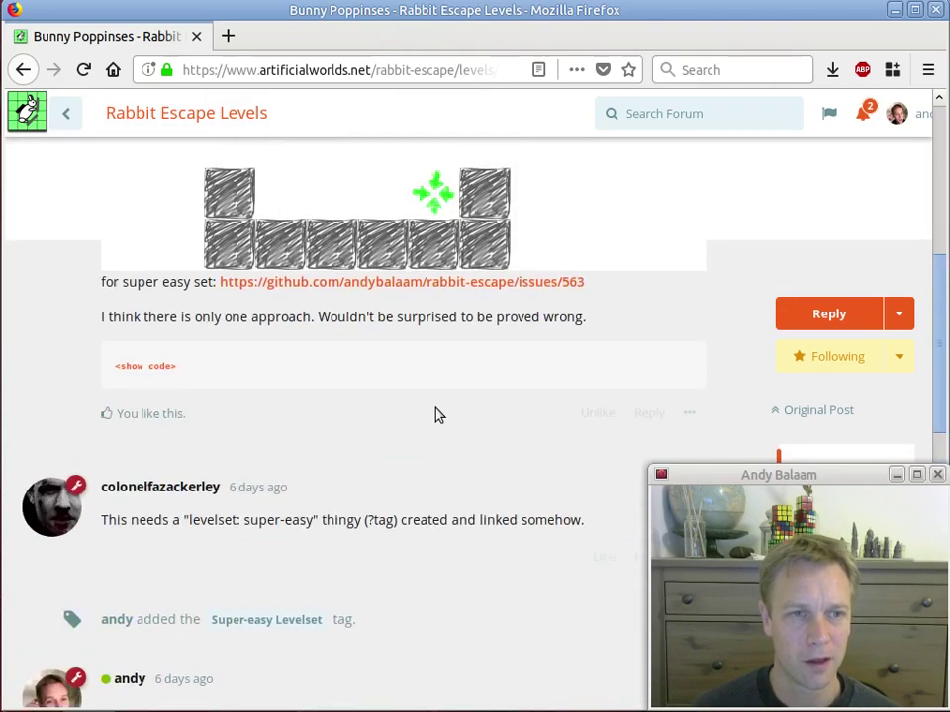
{"action": "scroll", "coordinate": [475, 421], "scroll_direction": "down", "scroll_amount": 2}
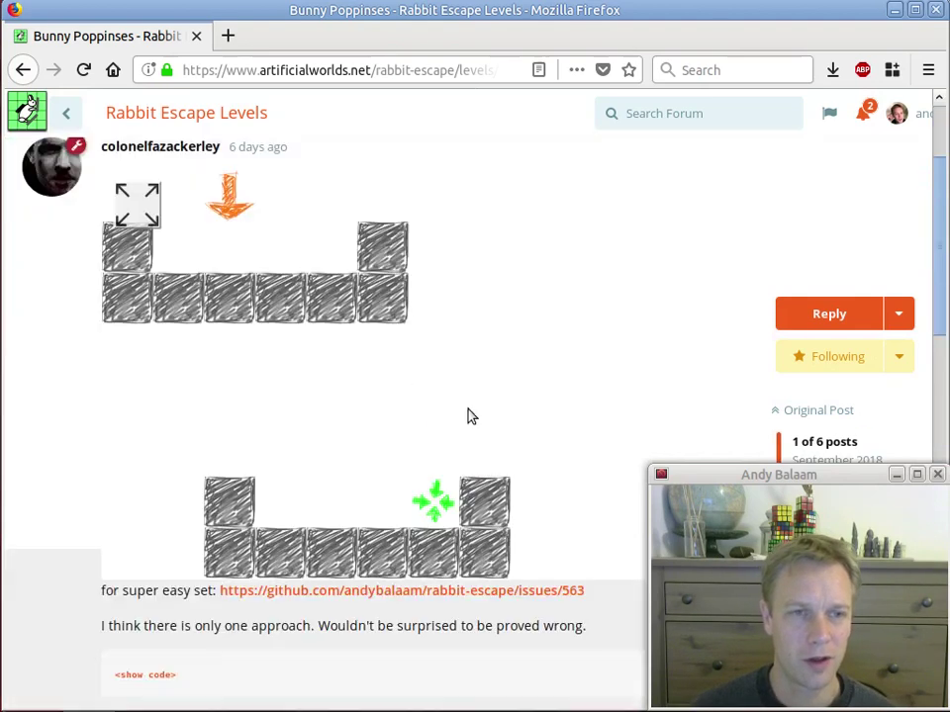